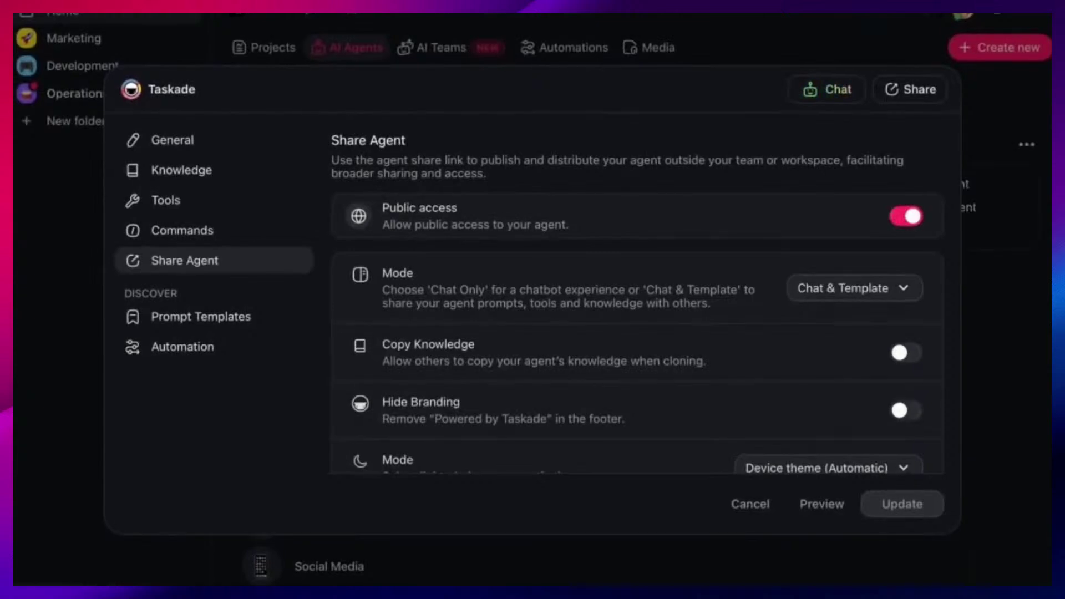
# Open the agent's public link and ask it "How can I use Slack with Taskade?"
pyautogui.scroll(-5, 697, 382)
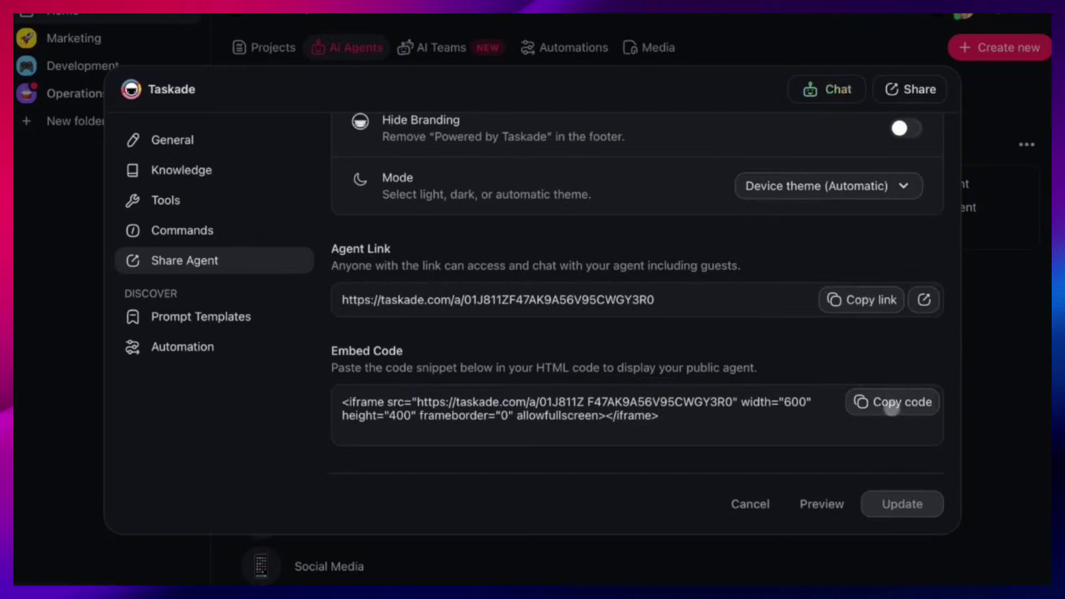
pyautogui.click(924, 300)
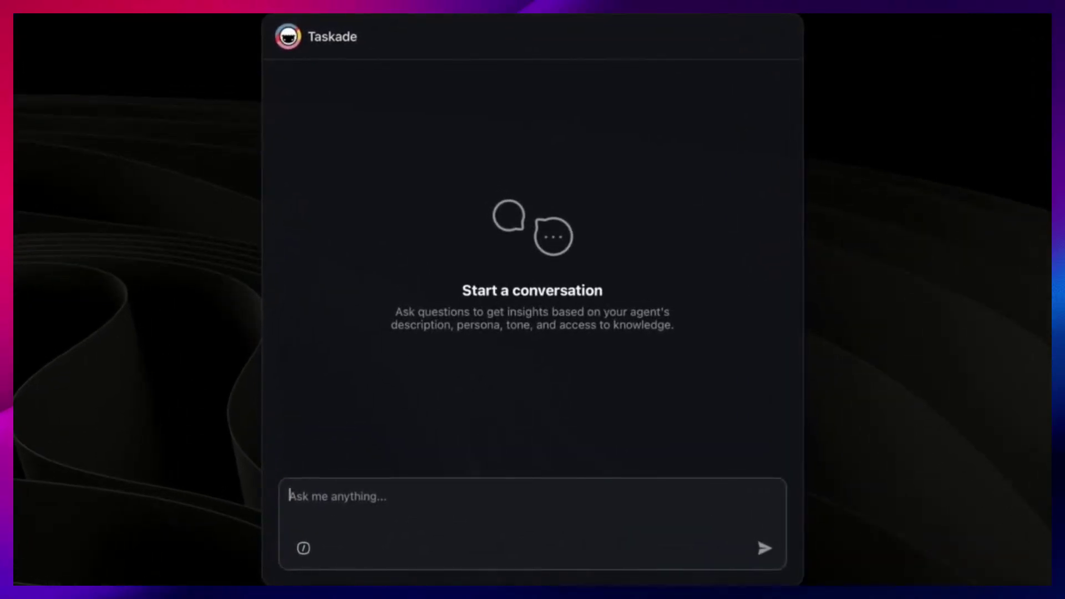
pyautogui.write('How can')
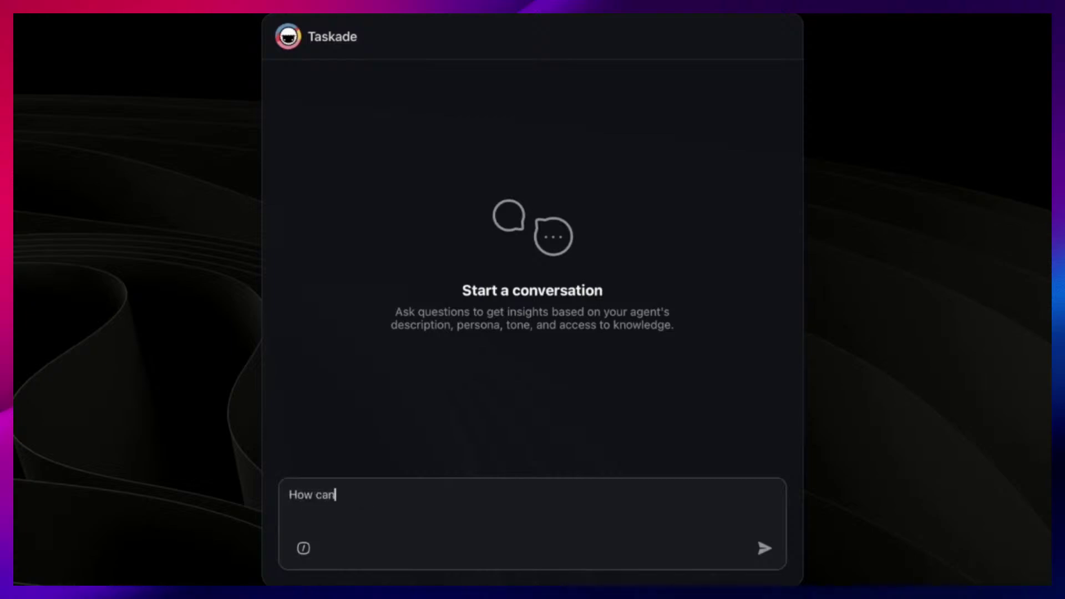
pyautogui.write(' I use Slack with Taskade?')
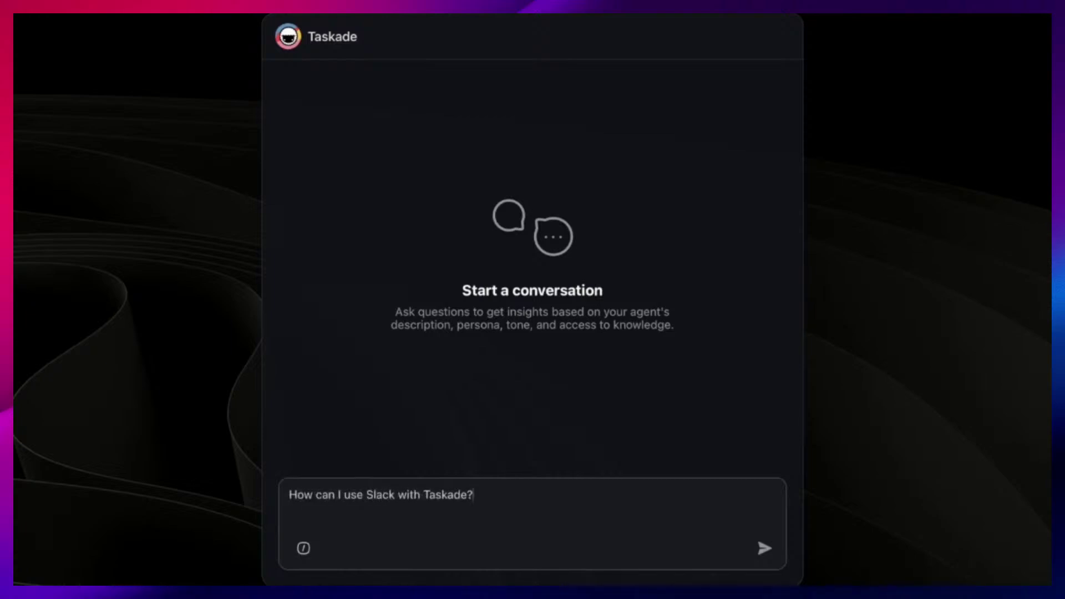
pyautogui.press('Return')
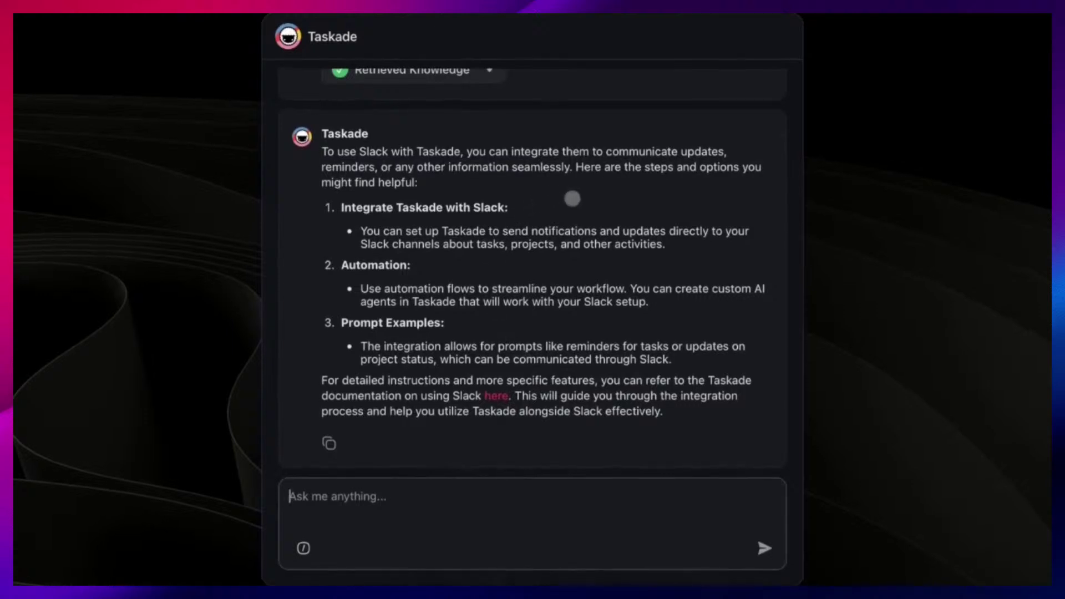
# Open the documentation linked in the agent's reply and read through the Slack Integration article
pyautogui.click(501, 400)
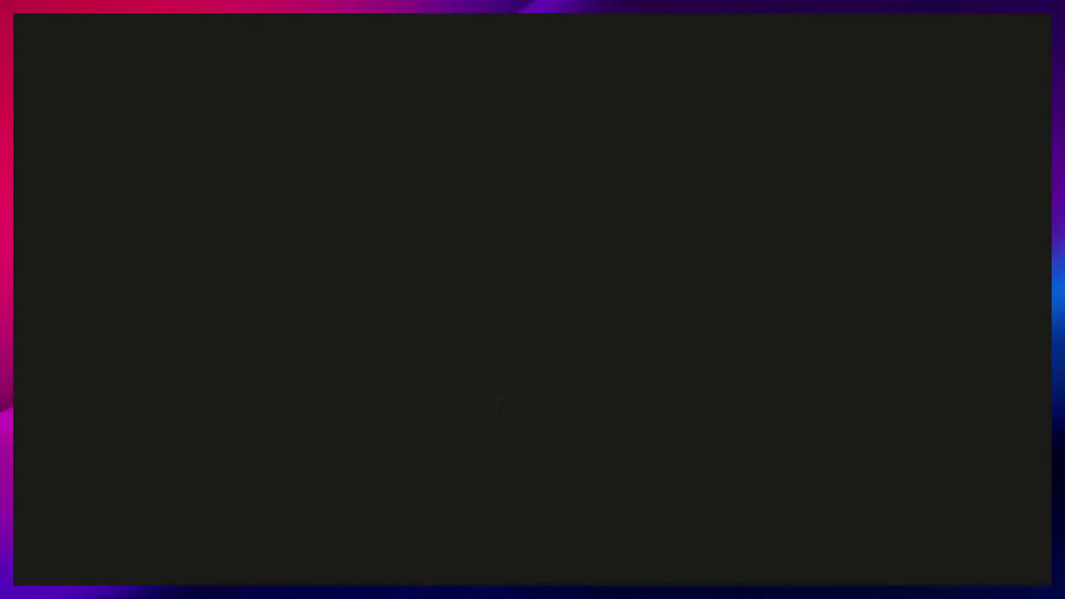
pyautogui.scroll(-15, 384, 300)
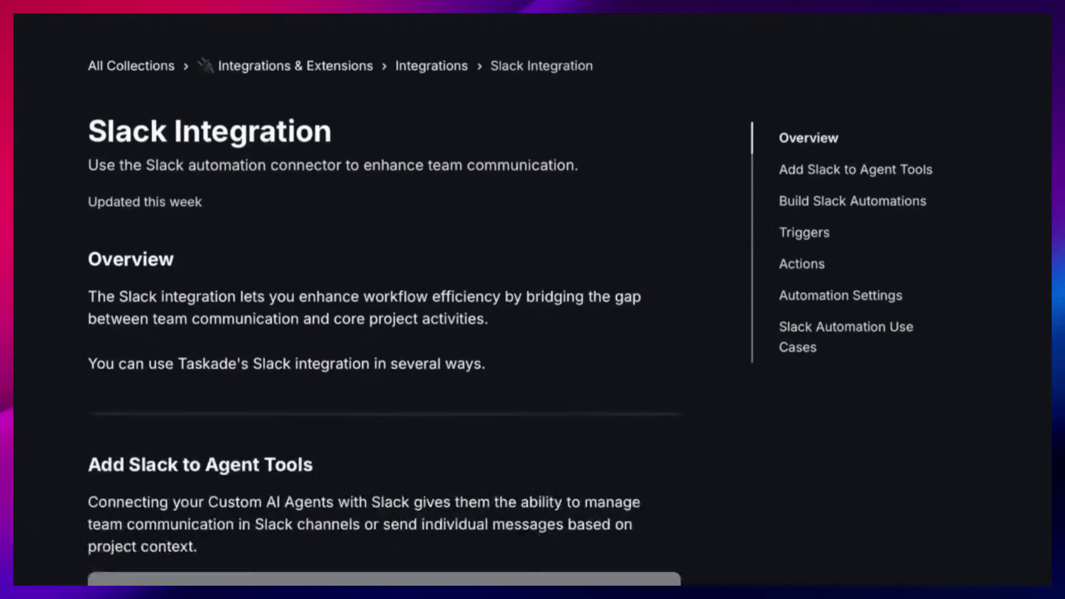
pyautogui.scroll(-8, 385, 300)
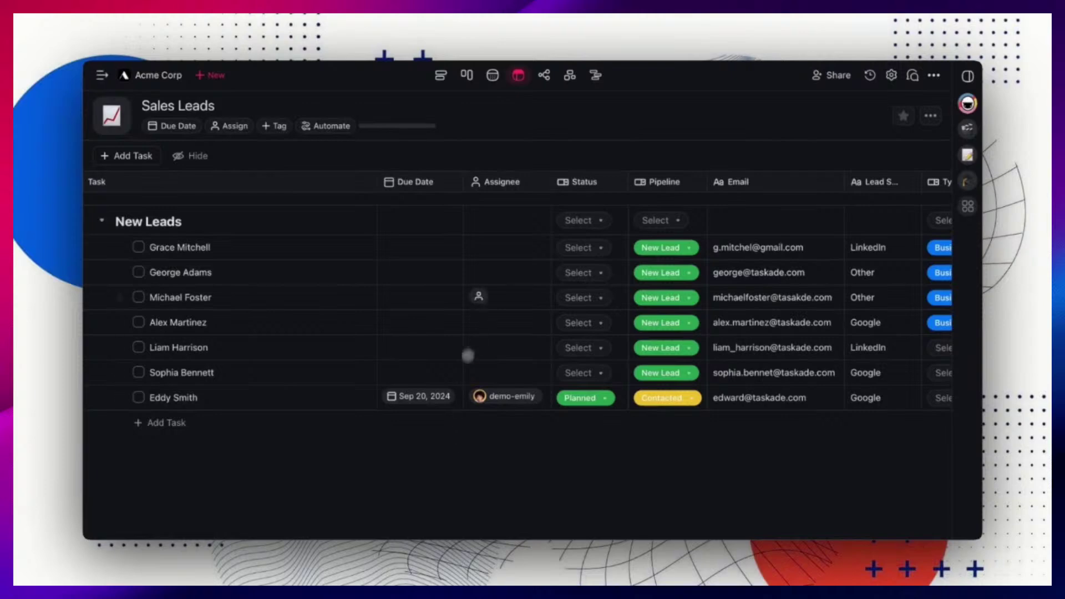
pyautogui.click(580, 272)
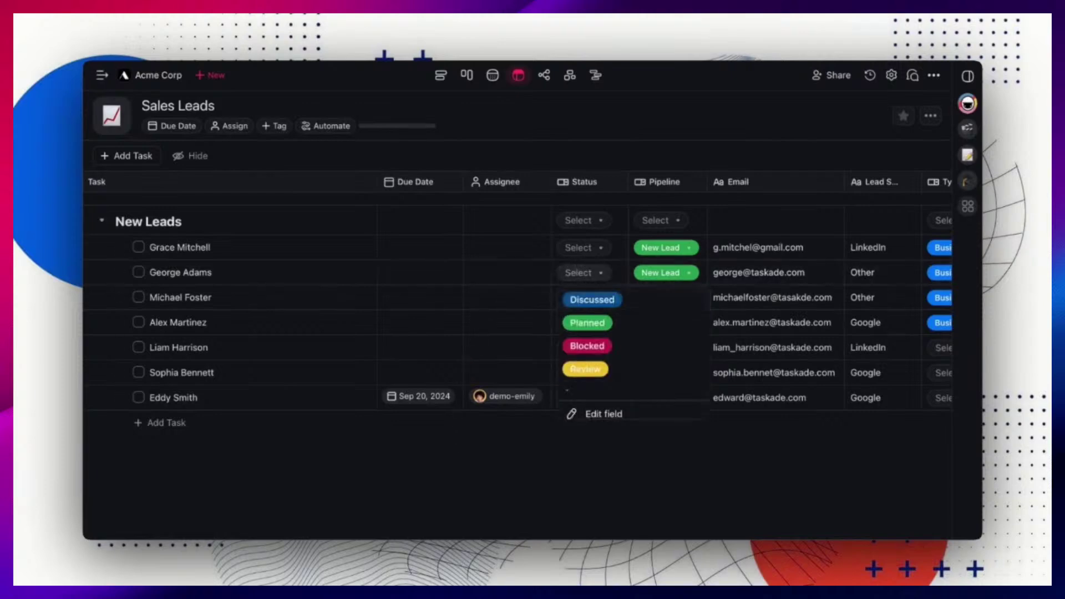
pyautogui.click(579, 272)
pyautogui.click(579, 248)
pyautogui.click(580, 247)
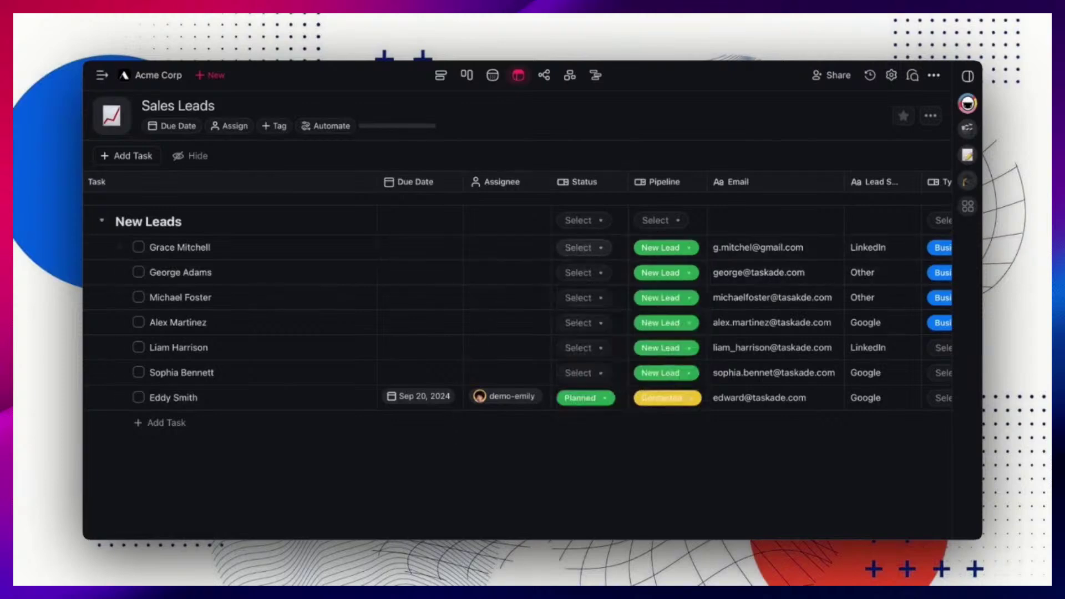
# Assign the first lead under New Leads to the first listed member, with due date Sep 18, 2024 and status Planned
pyautogui.click(477, 245)
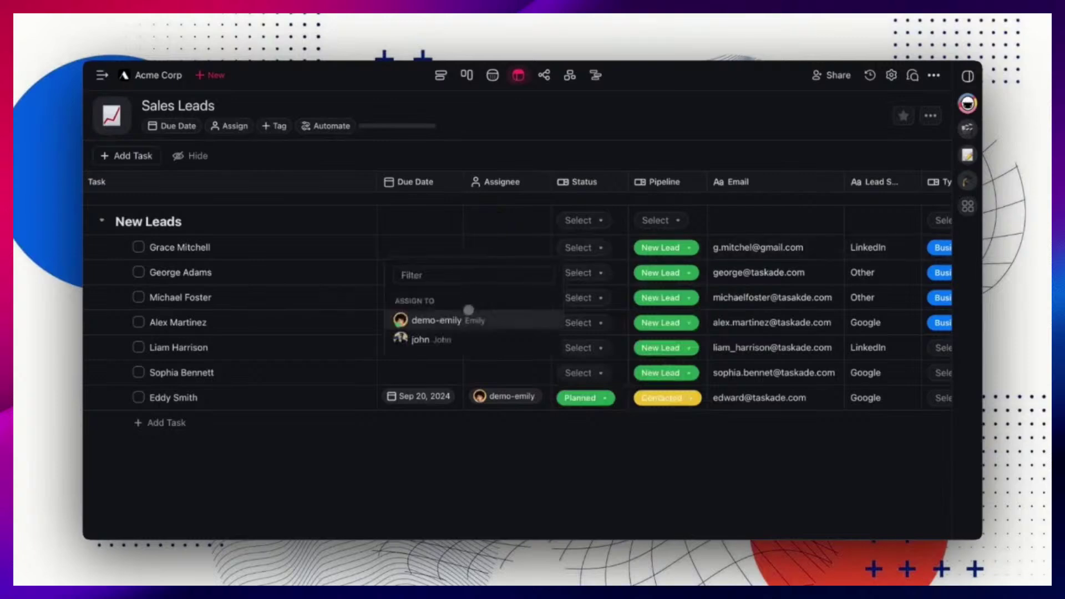
pyautogui.click(468, 314)
pyautogui.click(449, 246)
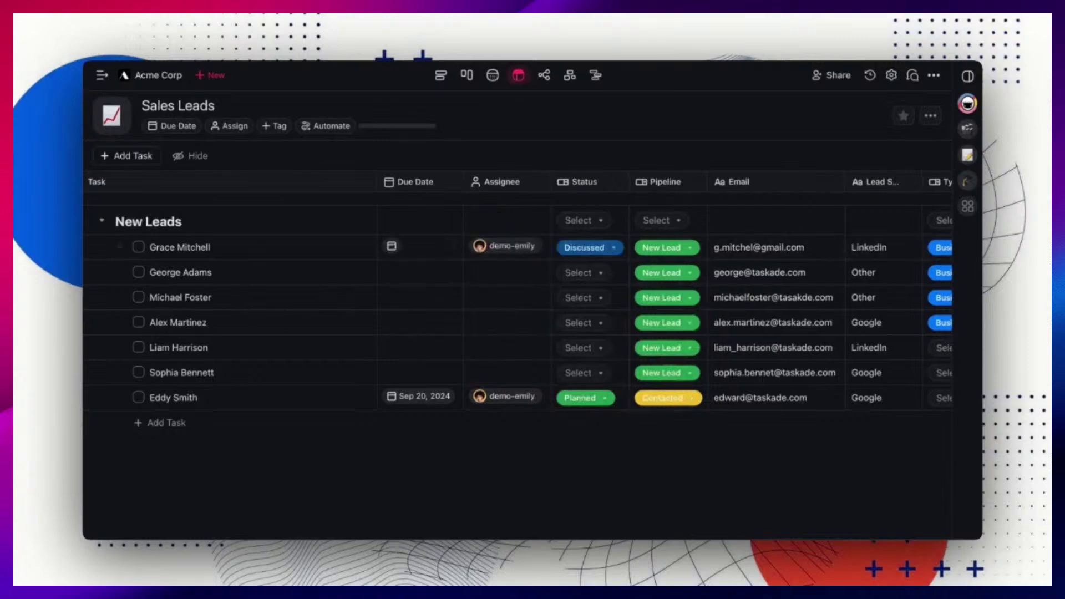
pyautogui.click(422, 244)
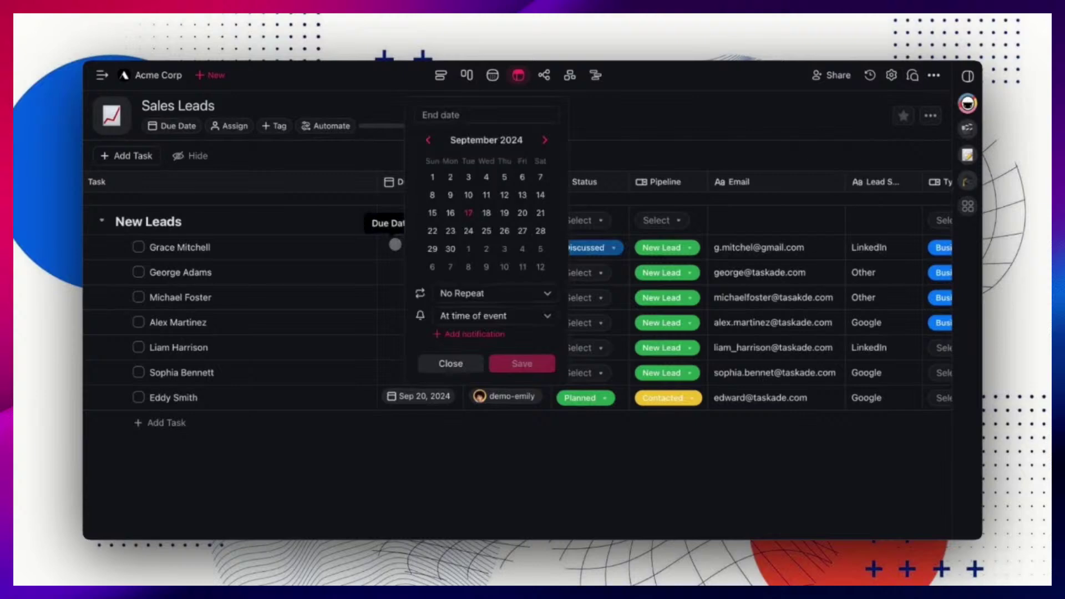
pyautogui.click(486, 223)
pyautogui.click(513, 432)
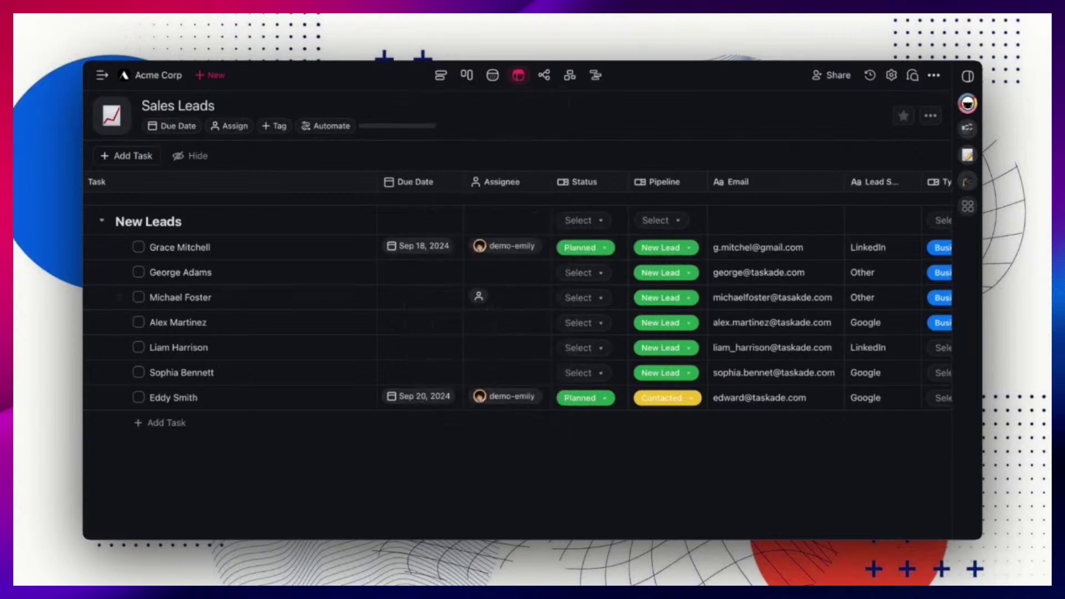
# Create an automation for the Sales Leads project with the Task Assigned trigger and add an Update Custom Fields action
pyautogui.click(340, 124)
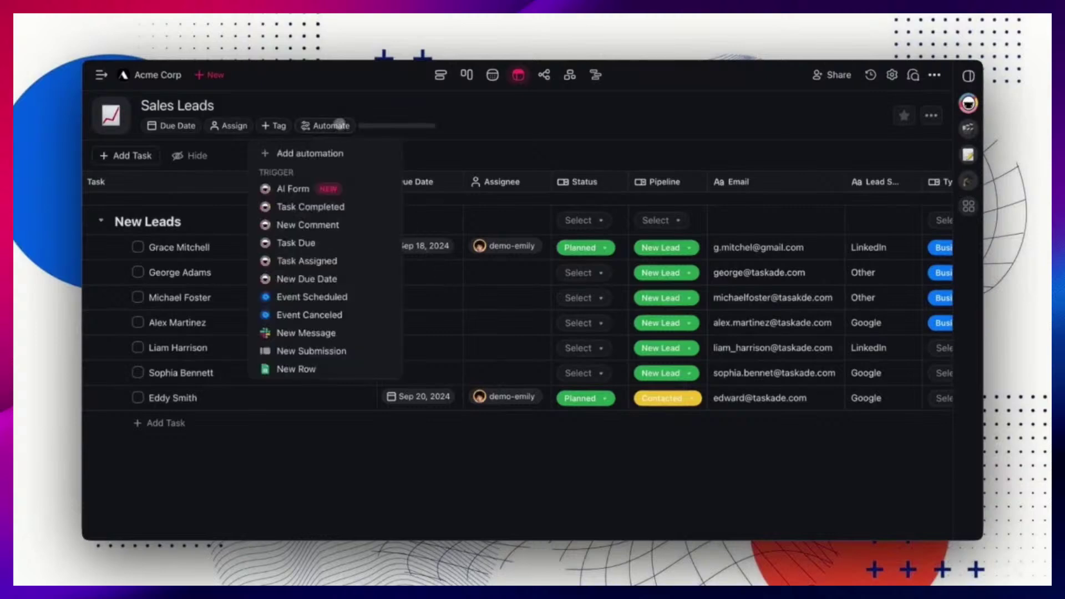
pyautogui.click(344, 258)
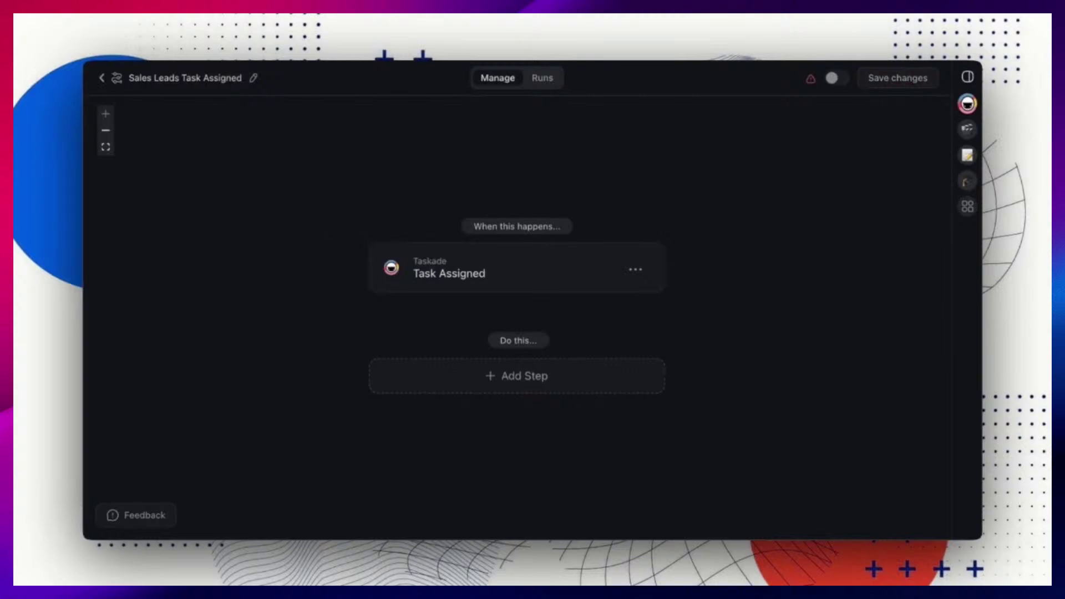
pyautogui.click(461, 372)
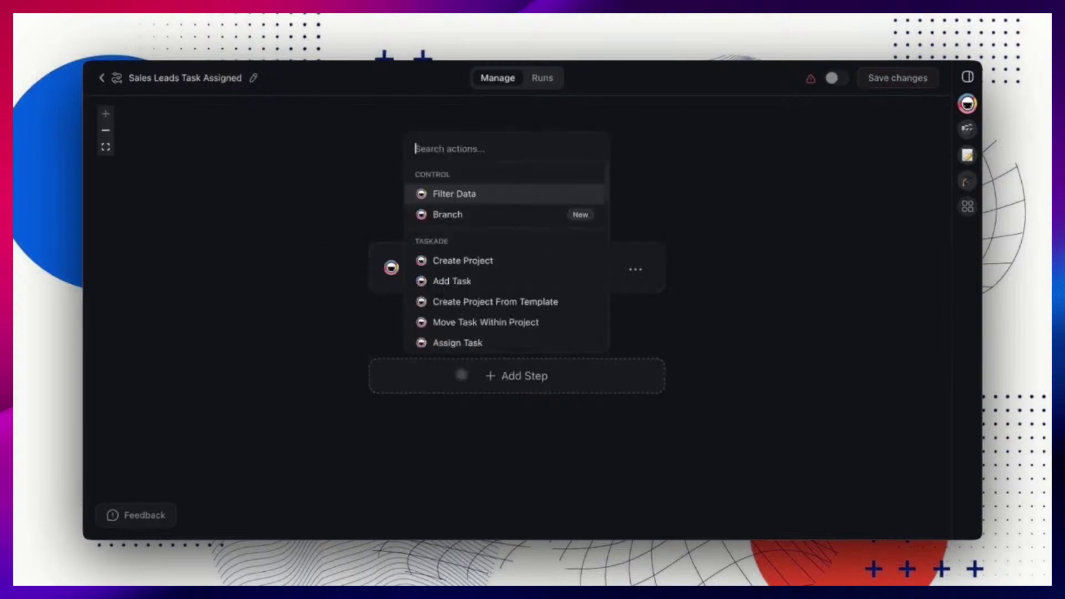
pyautogui.scroll(-2, 504, 263)
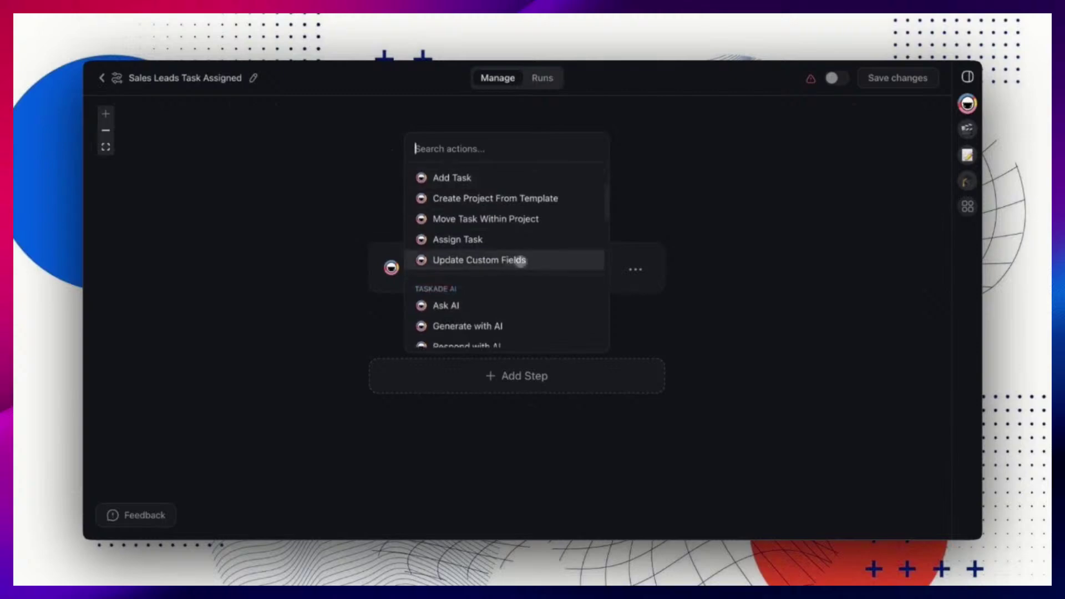
pyautogui.click(557, 257)
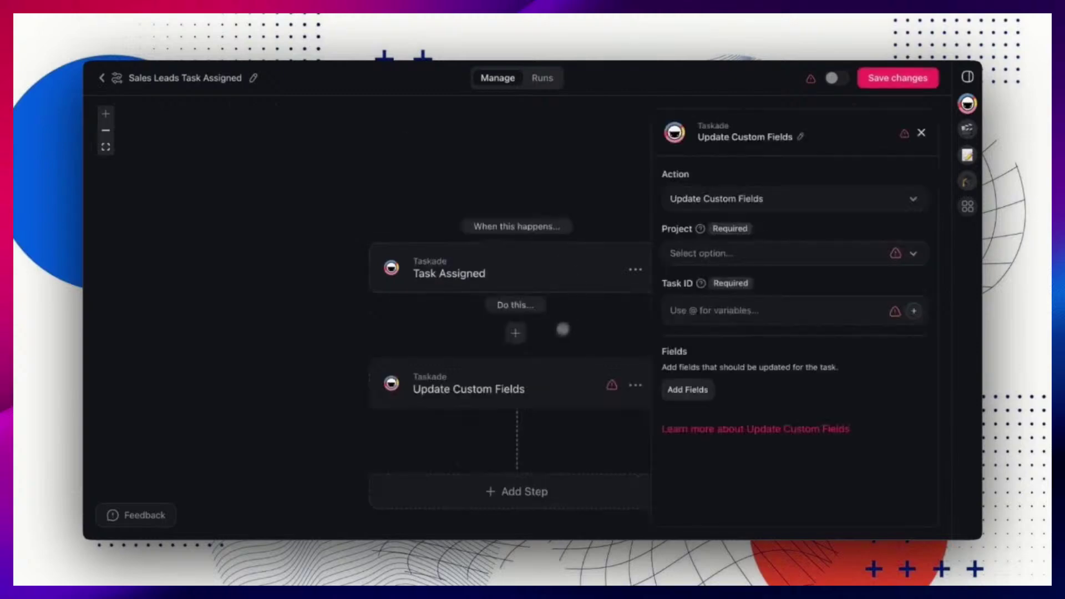
# Point the Update Custom Fields action to the Sales Leads project and use the trigger's Task ID variable as the task
pyautogui.click(728, 253)
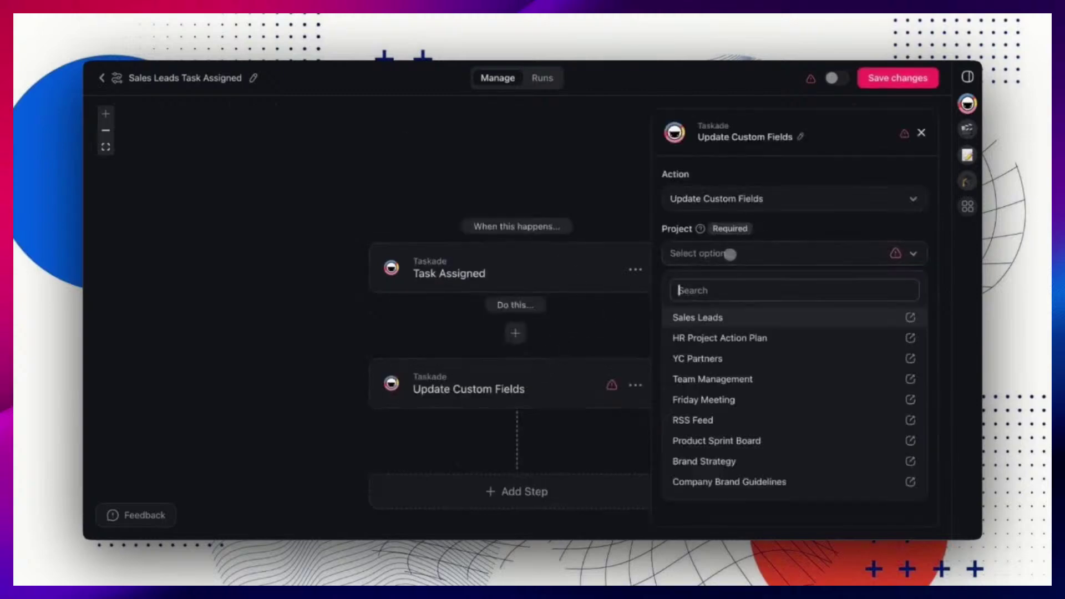
pyautogui.click(706, 316)
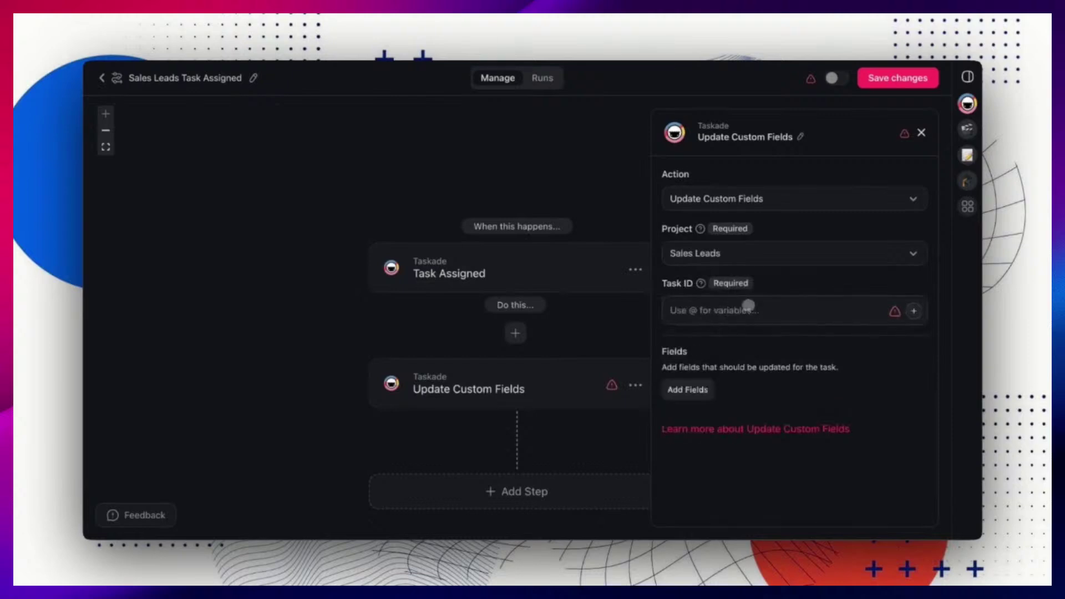
pyautogui.write('@')
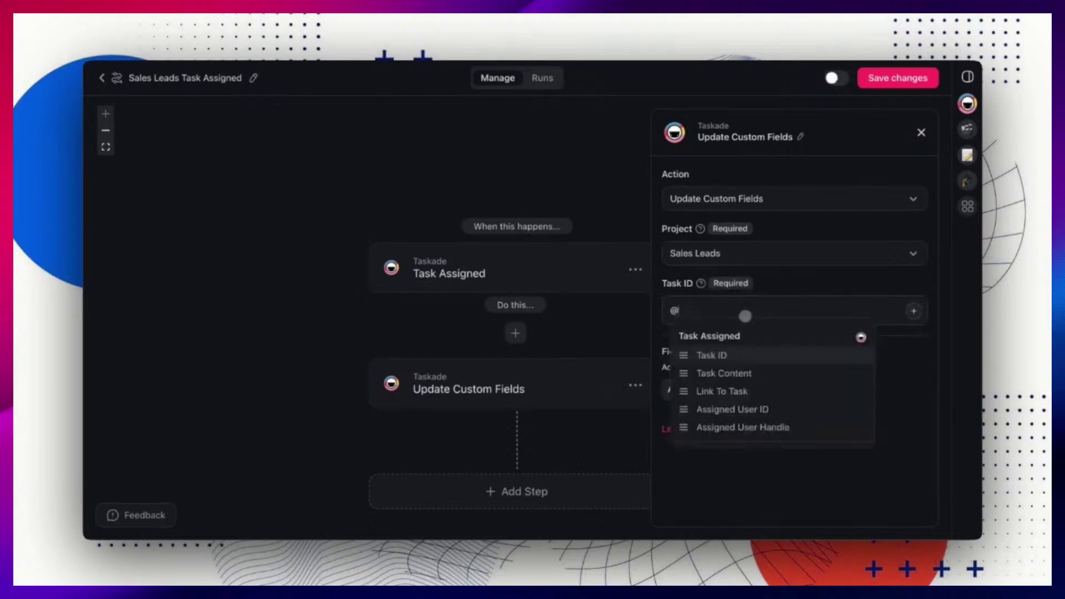
pyautogui.click(728, 358)
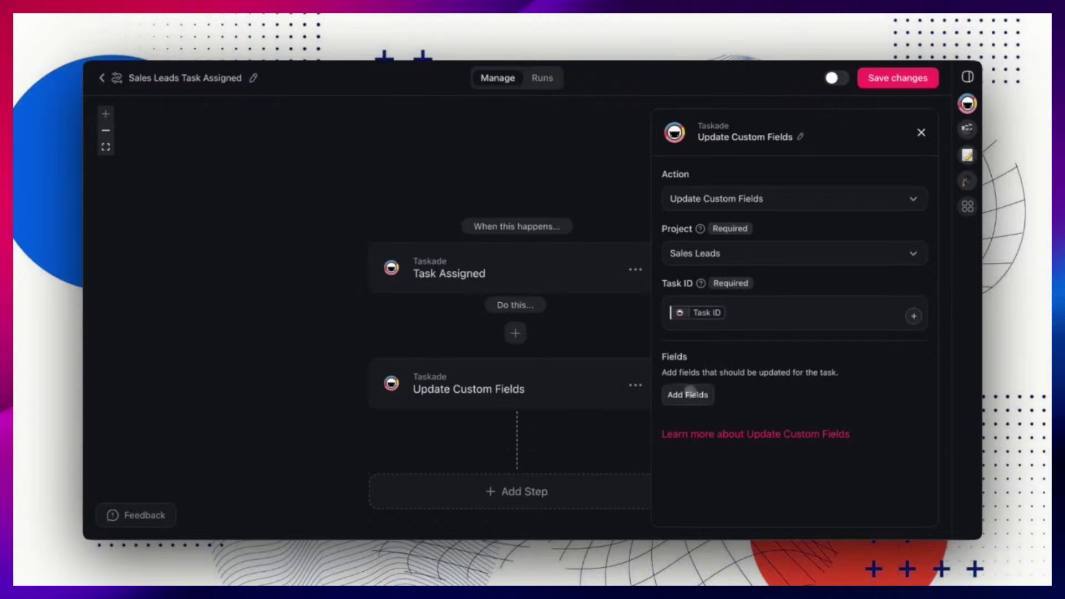
# Have the action set the Status field to Planned, and save and enable the automation
pyautogui.click(689, 393)
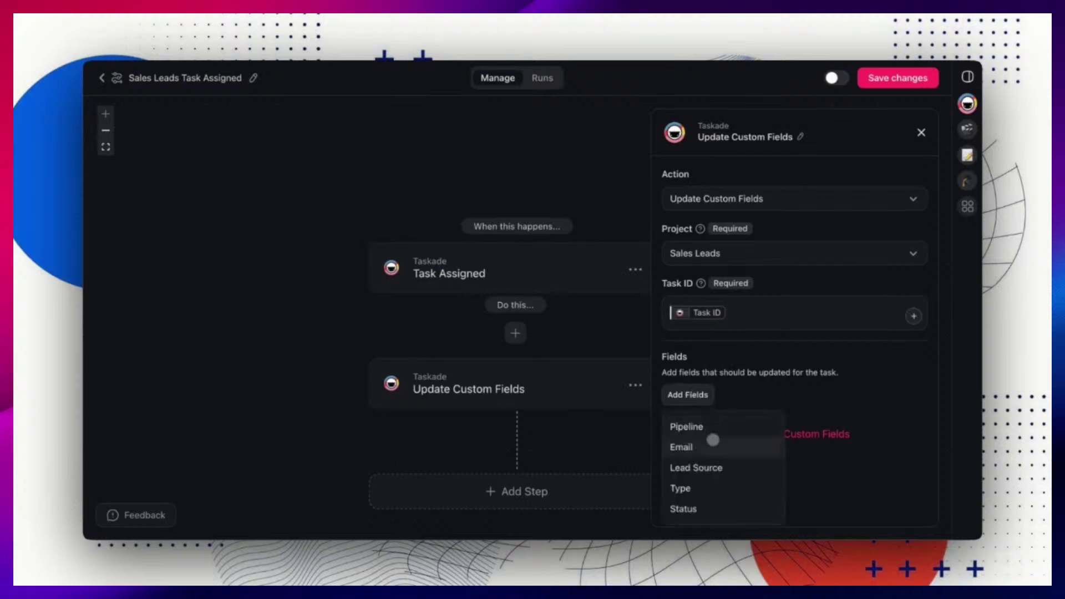
pyautogui.click(712, 506)
pyautogui.click(767, 429)
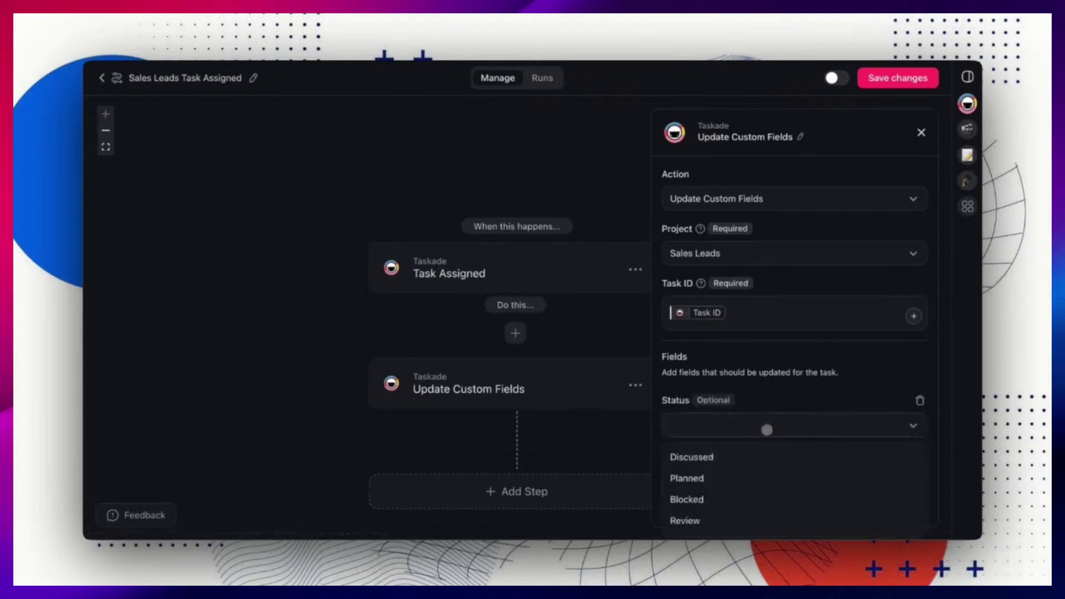
pyautogui.click(749, 478)
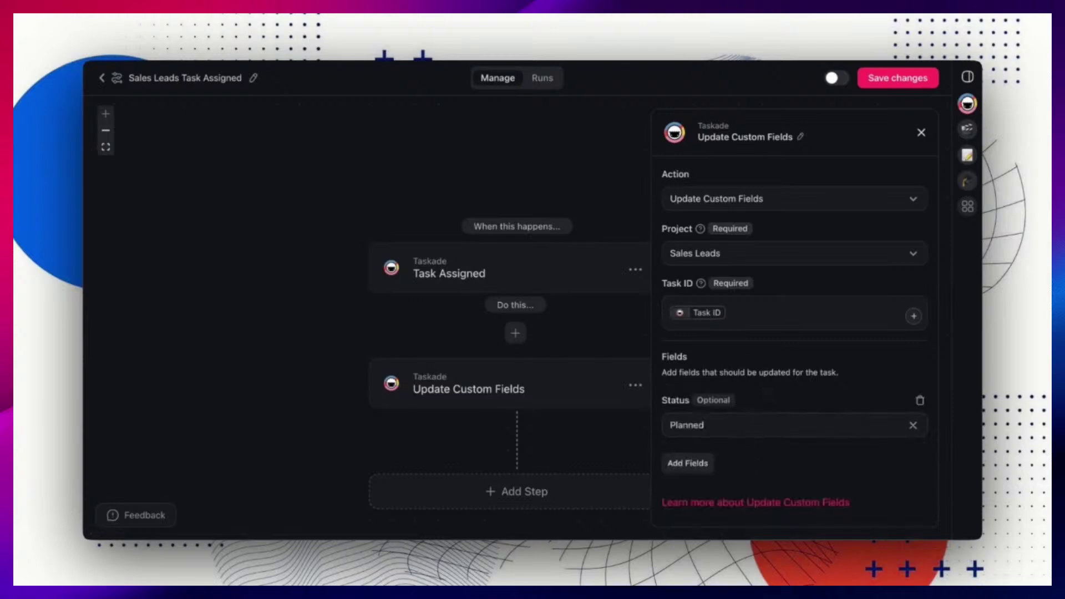
pyautogui.click(880, 78)
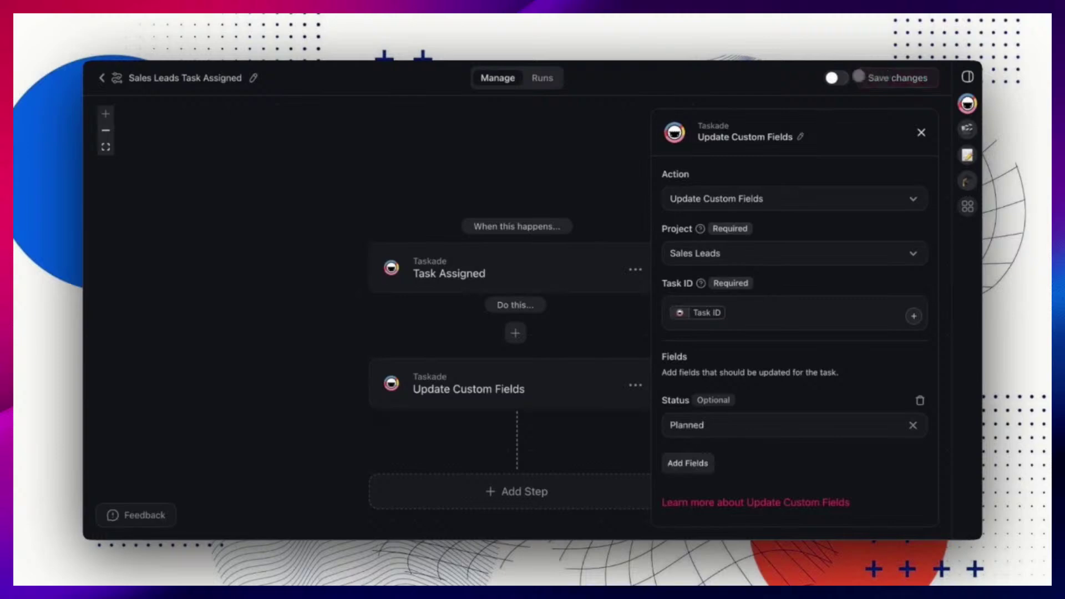
pyautogui.click(835, 77)
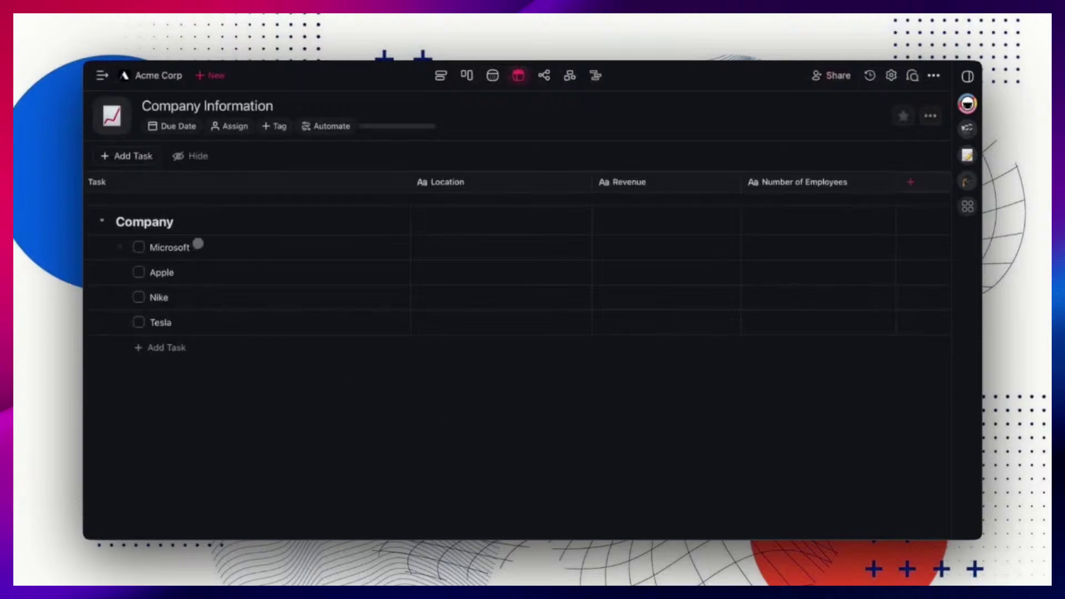
# Mark the four company tasks from Microsoft to Tesla as complete in the Company Information project
pyautogui.moveTo(198, 245); pyautogui.dragTo(221, 327)
pyautogui.press('super+Return')
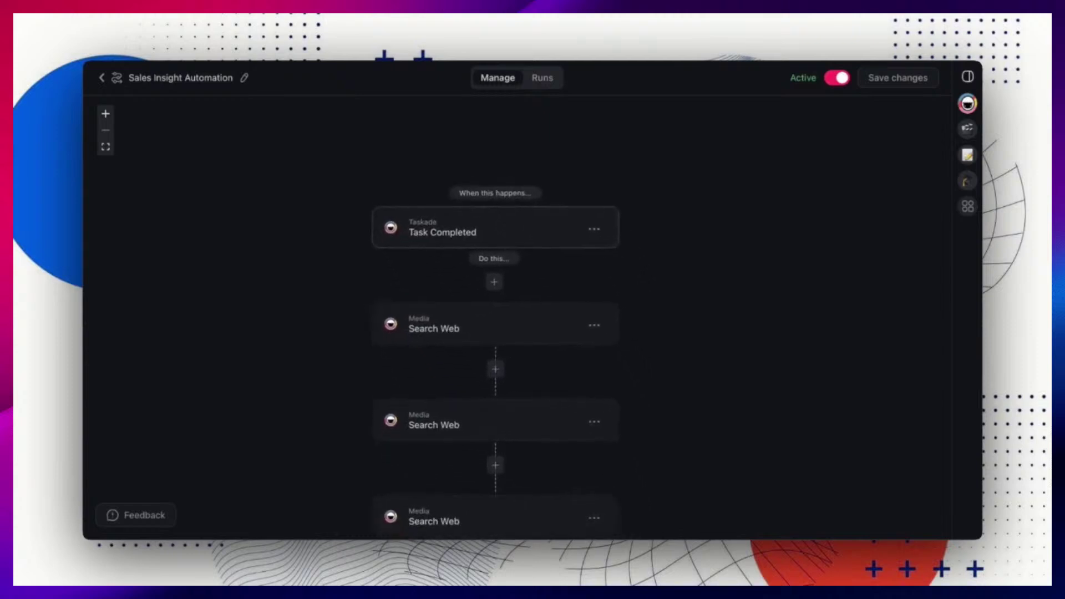
# Examine the first Search Web action's query and the subsequent actions in the Sales Insight Automation
pyautogui.click(540, 314)
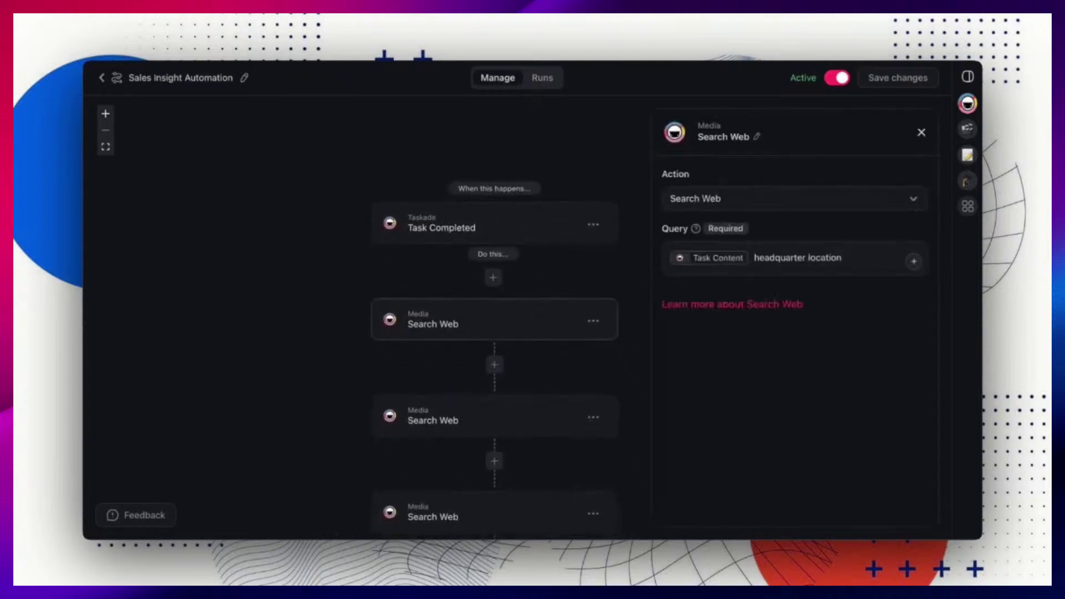
pyautogui.scroll(-5, 540, 342)
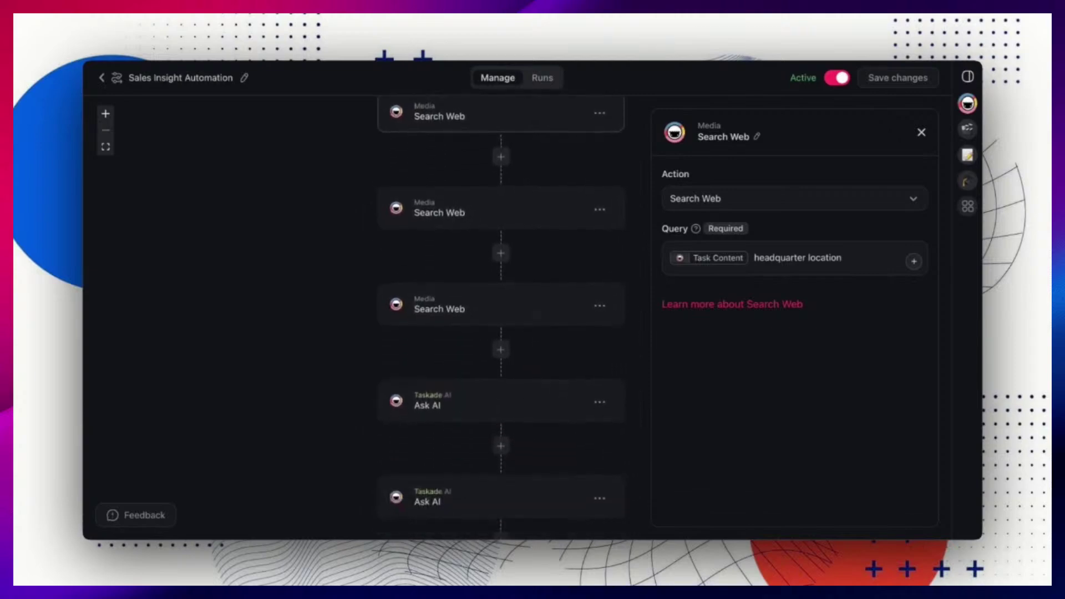
pyautogui.click(542, 366)
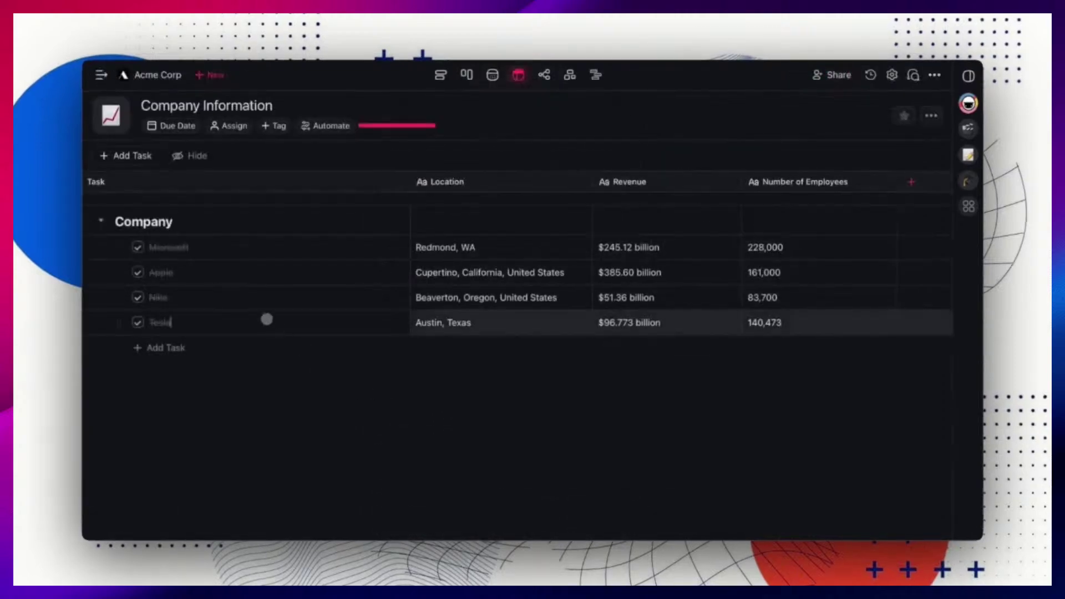
# Add Oracle and Google as new companies below Tesla and mark Oracle as complete
pyautogui.press('Return')
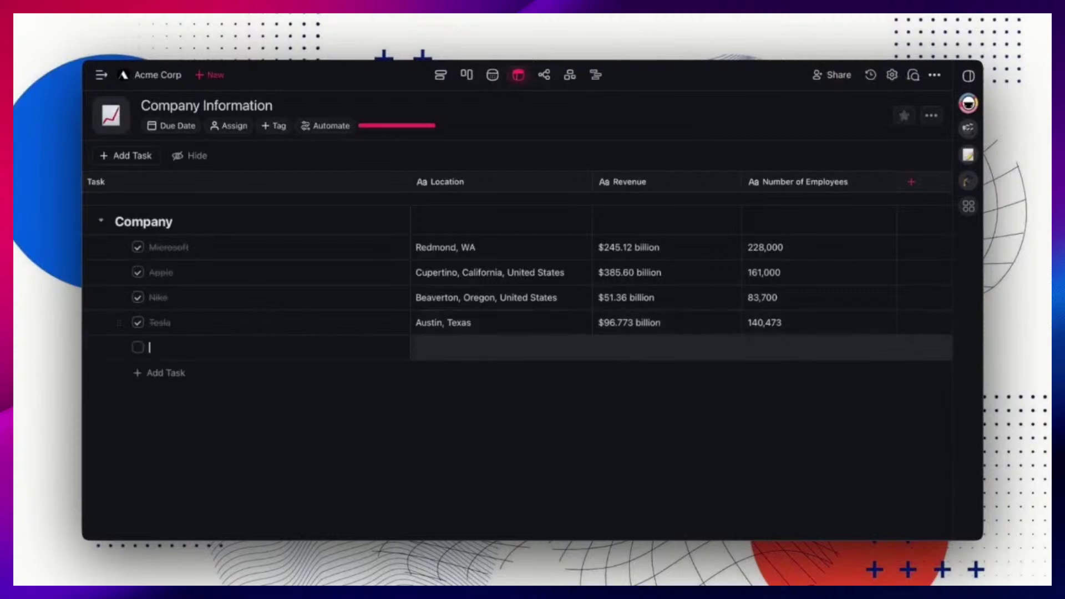
pyautogui.write('Oracle')
pyautogui.press('Return')
pyautogui.write('Google')
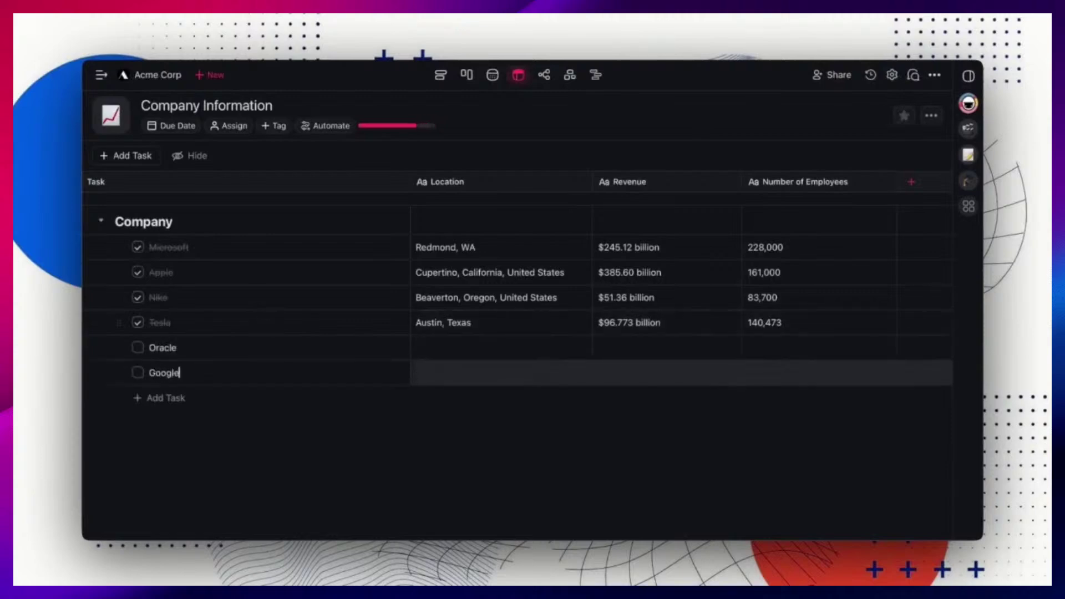
pyautogui.click(138, 348)
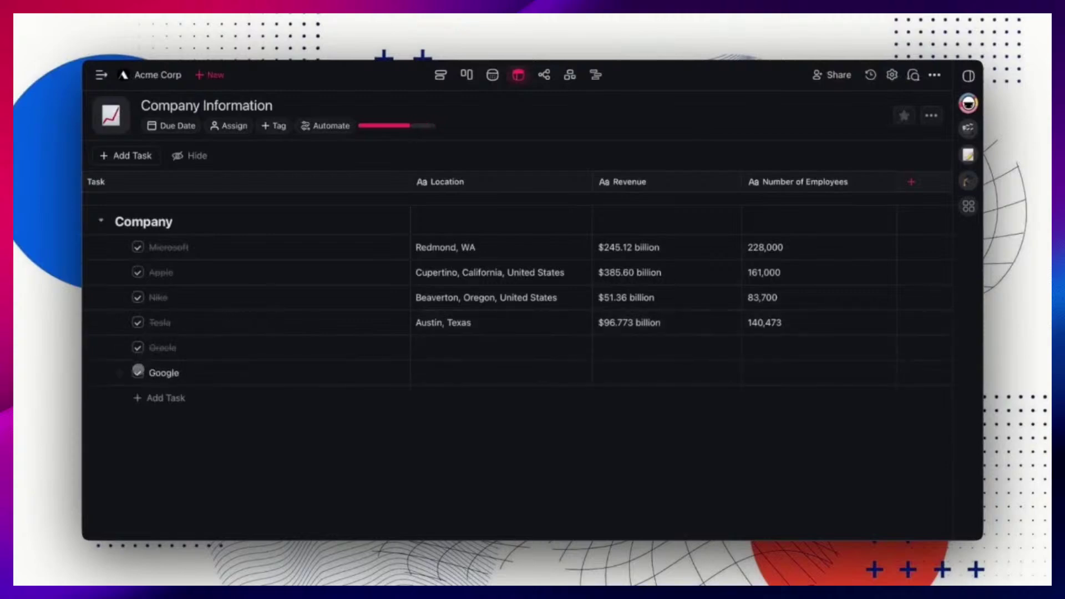
# Mark Google as complete in the Company Information project
pyautogui.click(138, 372)
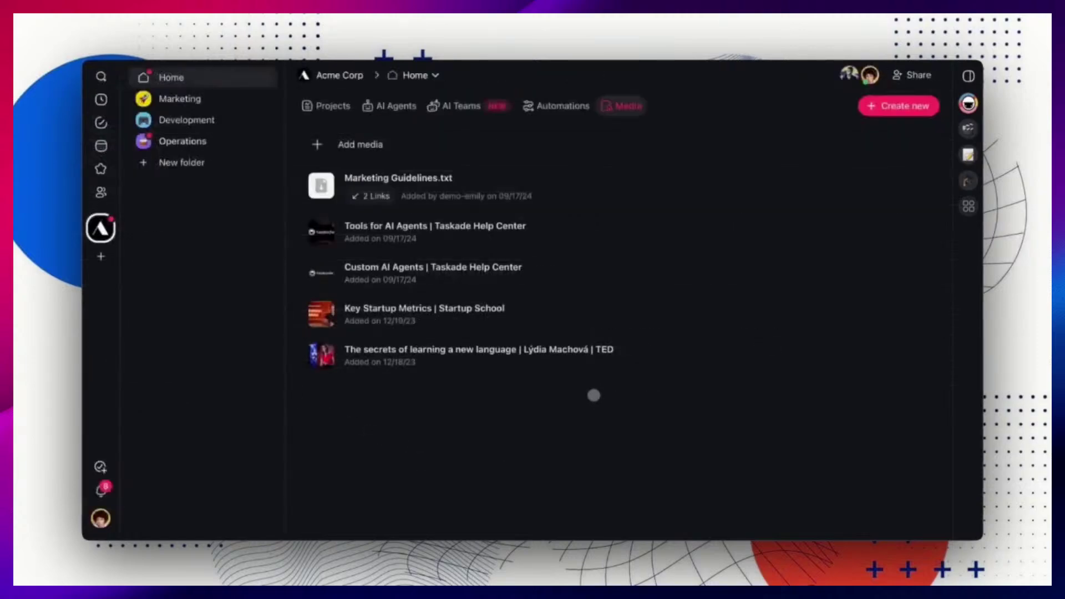
# Examine the knowledge sources of the Social Media agent linked to Marketing Guidelines.txt, and close its settings
pyautogui.click(380, 196)
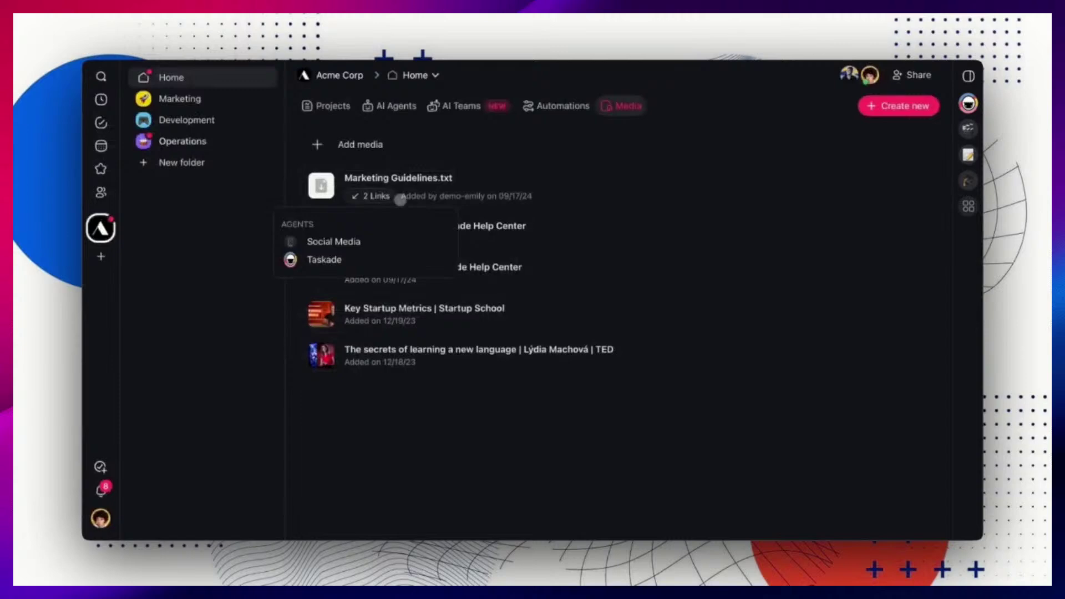
pyautogui.click(424, 240)
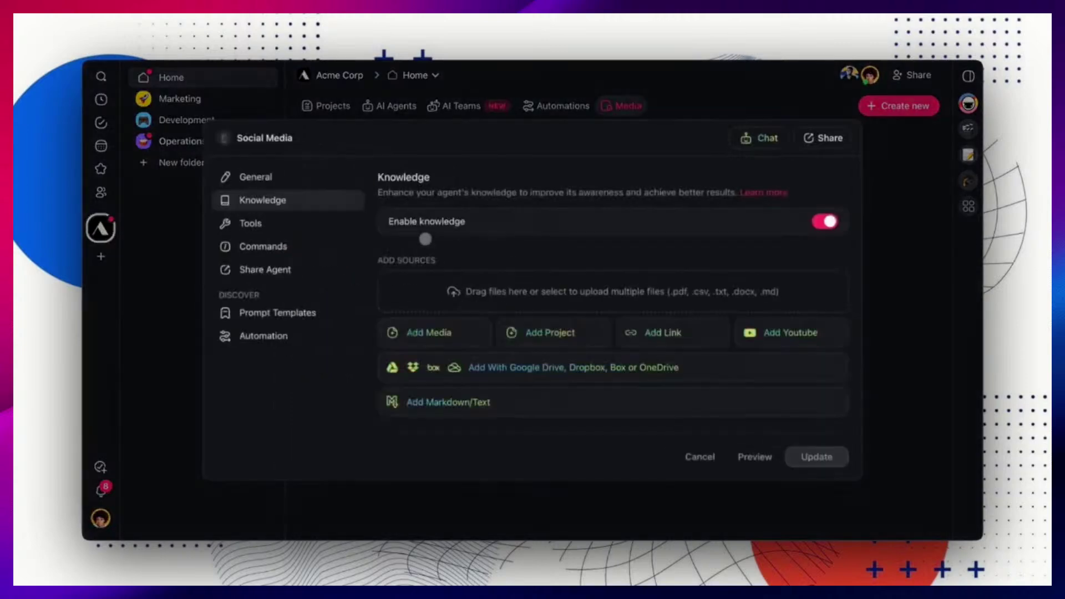
pyautogui.scroll(-2, 524, 240)
pyautogui.moveTo(492, 373)
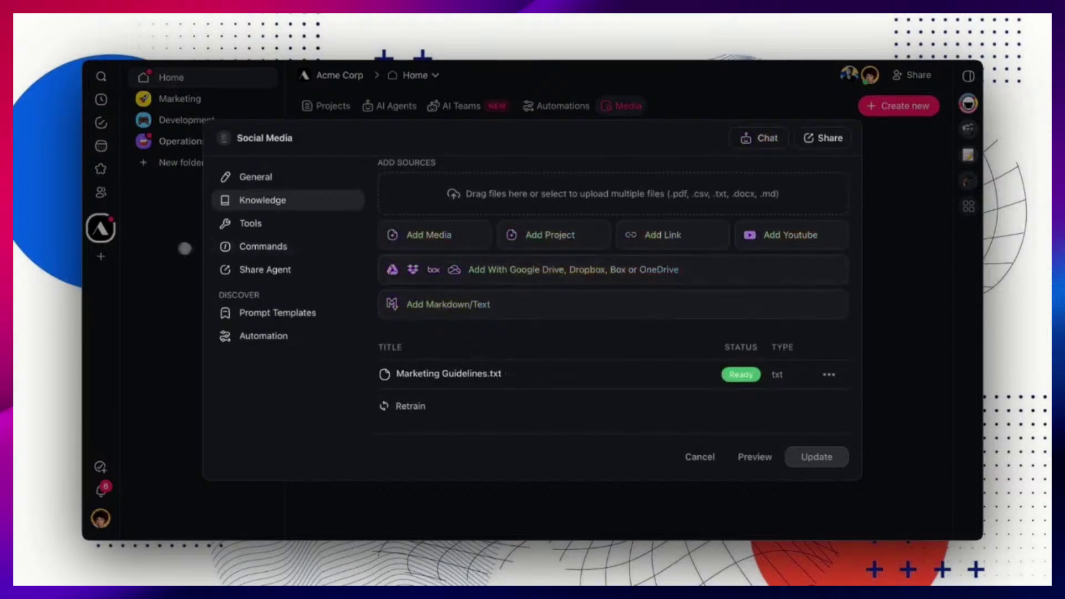
pyautogui.click(174, 249)
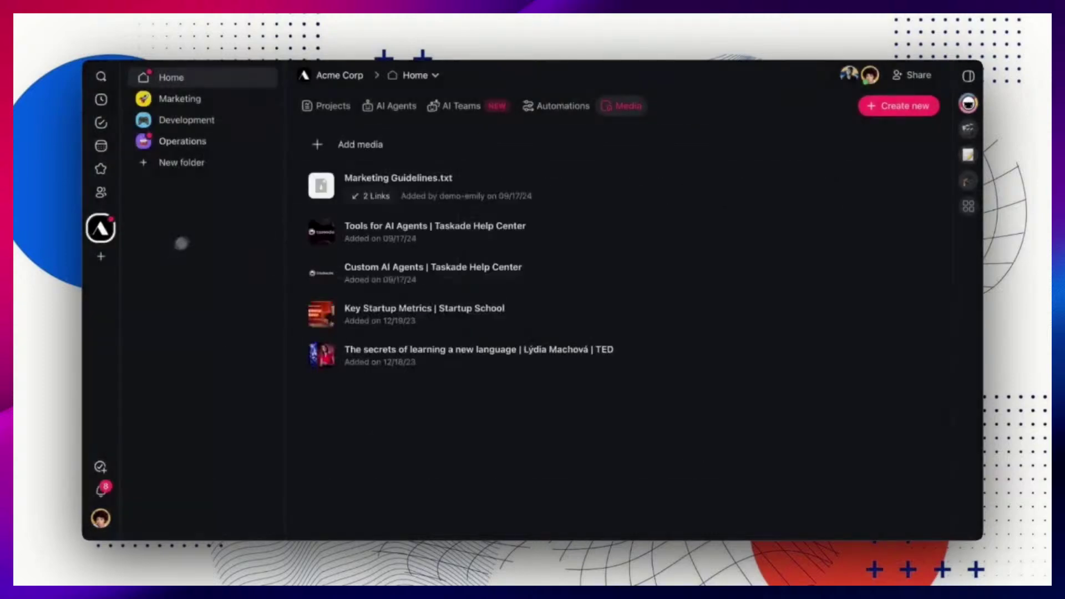
# Create a project from the Marketing Guidelines.txt media file and read through its content
pyautogui.moveTo(857, 187)
pyautogui.click(917, 188)
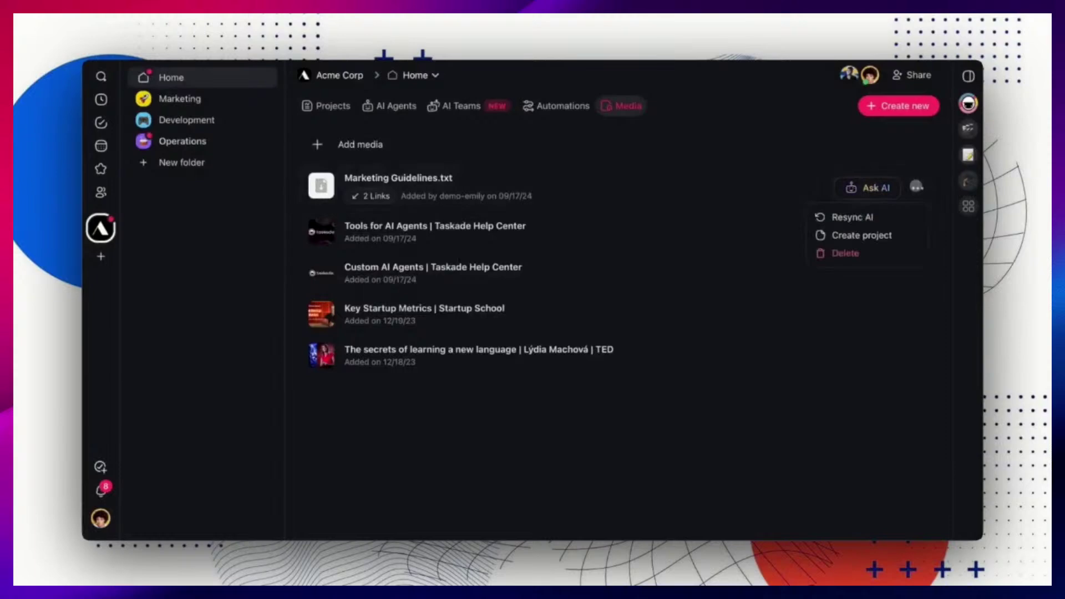
pyautogui.click(877, 229)
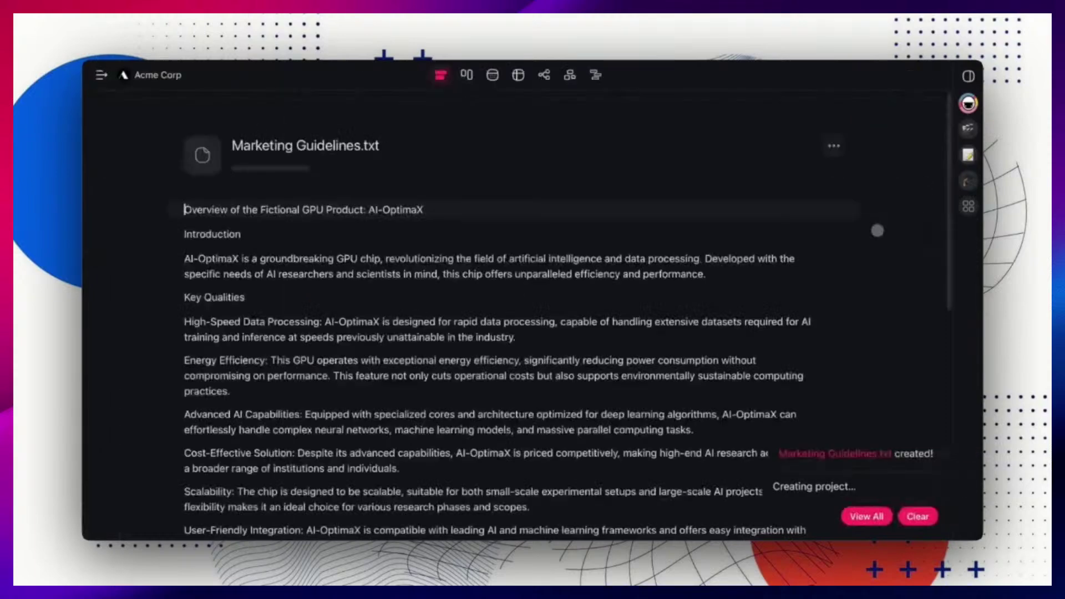
pyautogui.scroll(-15, 636, 287)
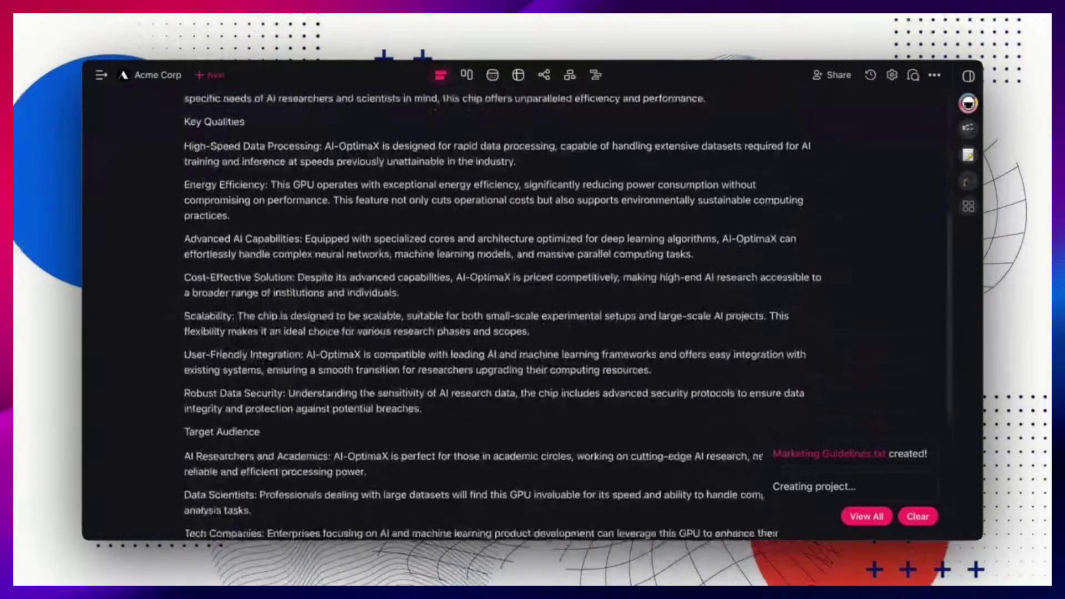
pyautogui.scroll(-1, 627, 289)
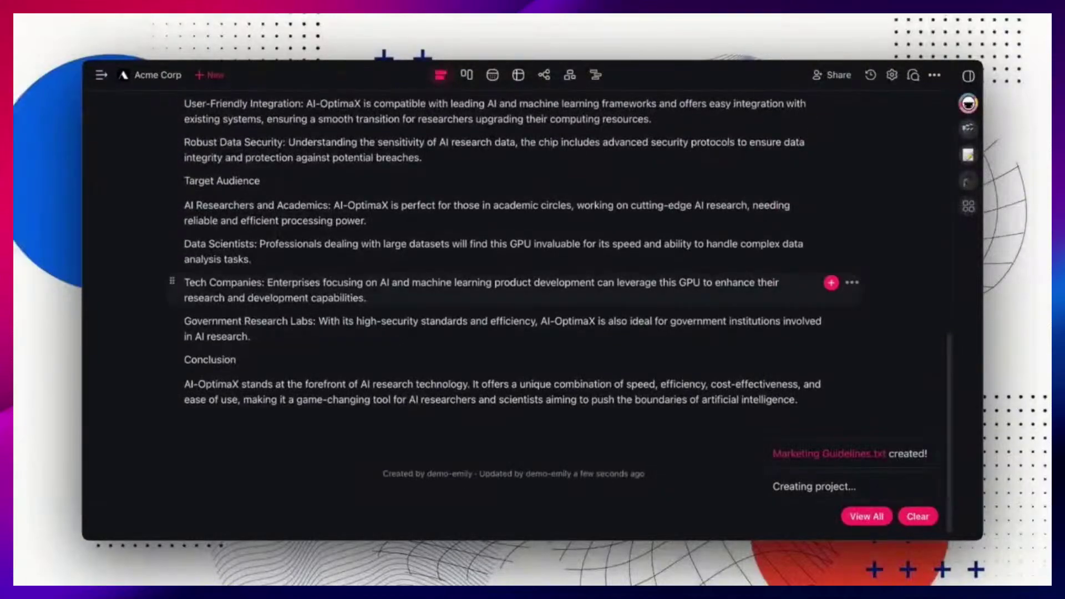
pyautogui.scroll(15, 626, 291)
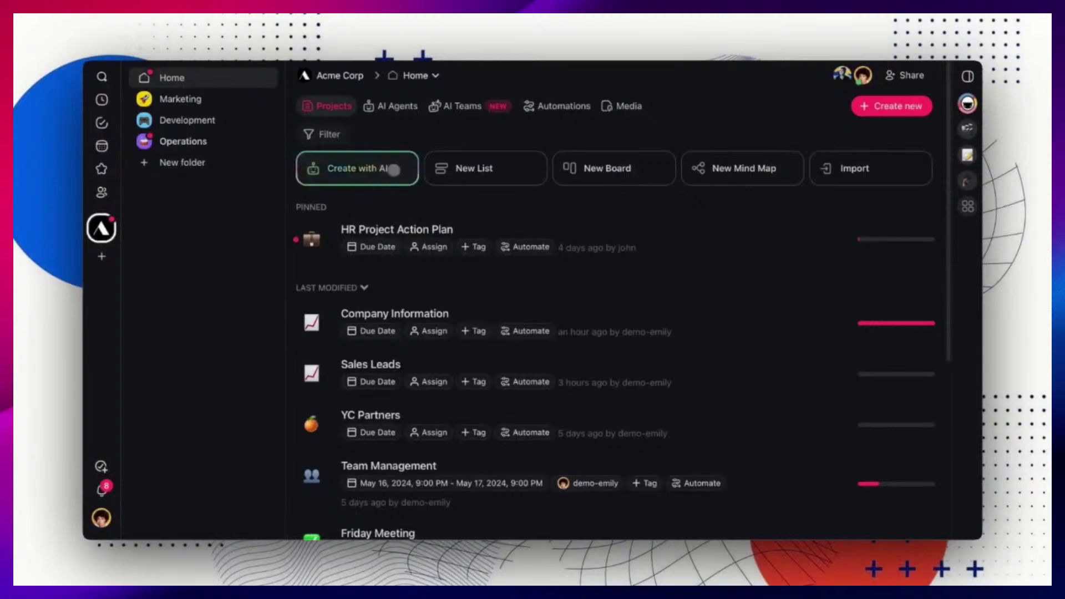
# Start an AI-created project and attach the copied AI-OptimaX text as a source named New Source
pyautogui.click(394, 169)
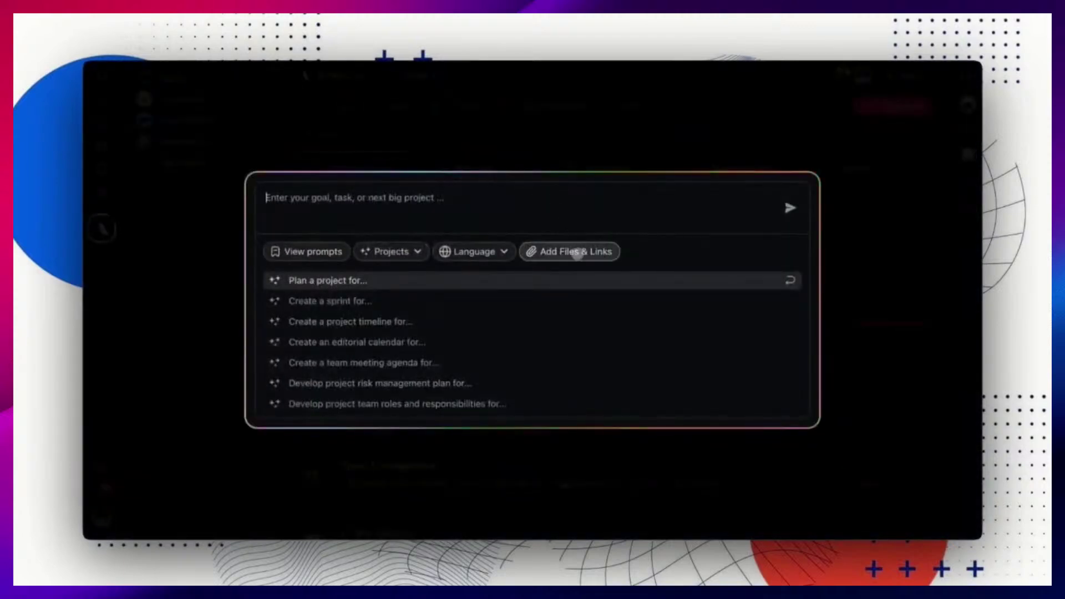
pyautogui.click(577, 252)
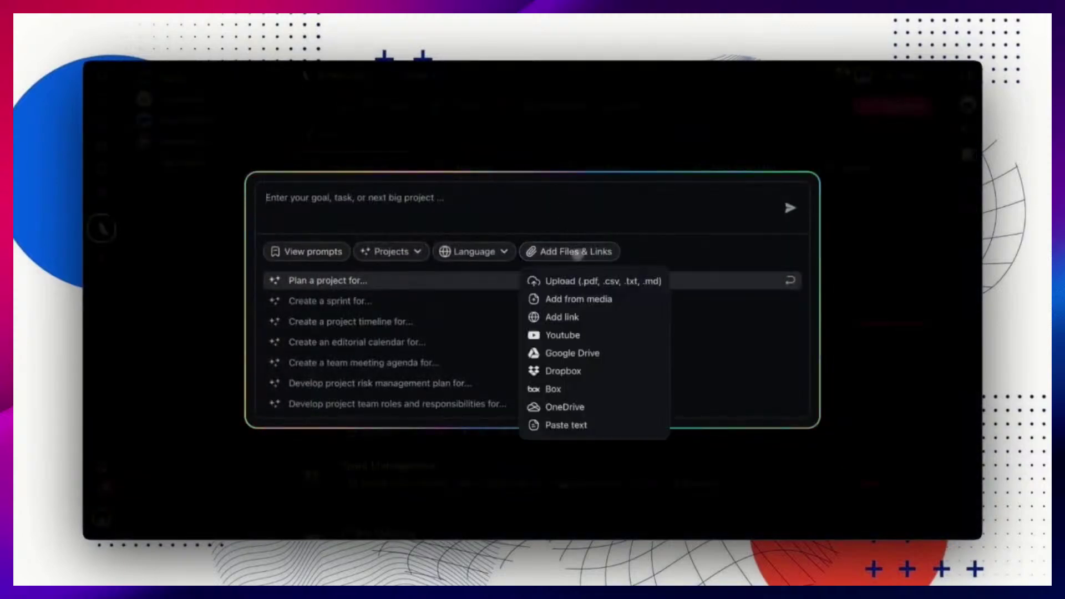
pyautogui.click(587, 423)
pyautogui.click(511, 352)
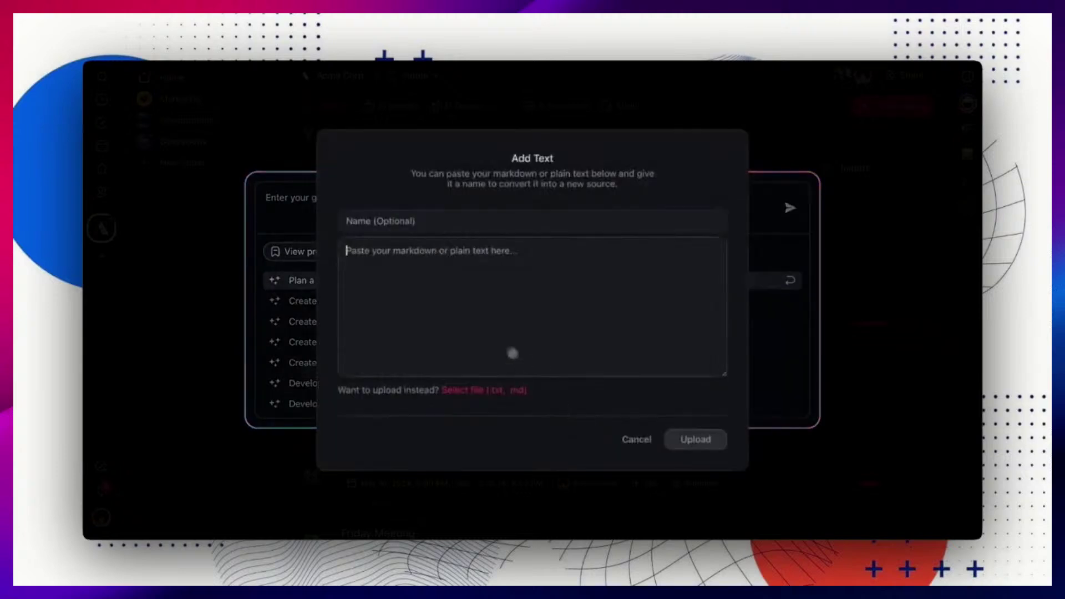
pyautogui.hotkey('ctrl', 'v')
pyautogui.click(422, 222)
pyautogui.write('New ')
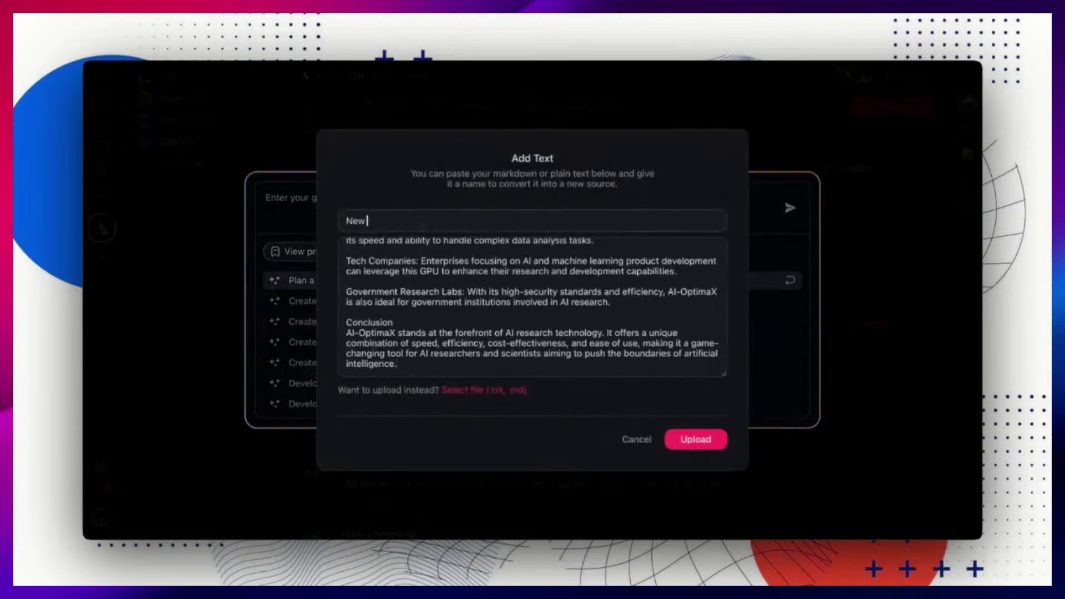
pyautogui.write('Source')
pyautogui.click(695, 439)
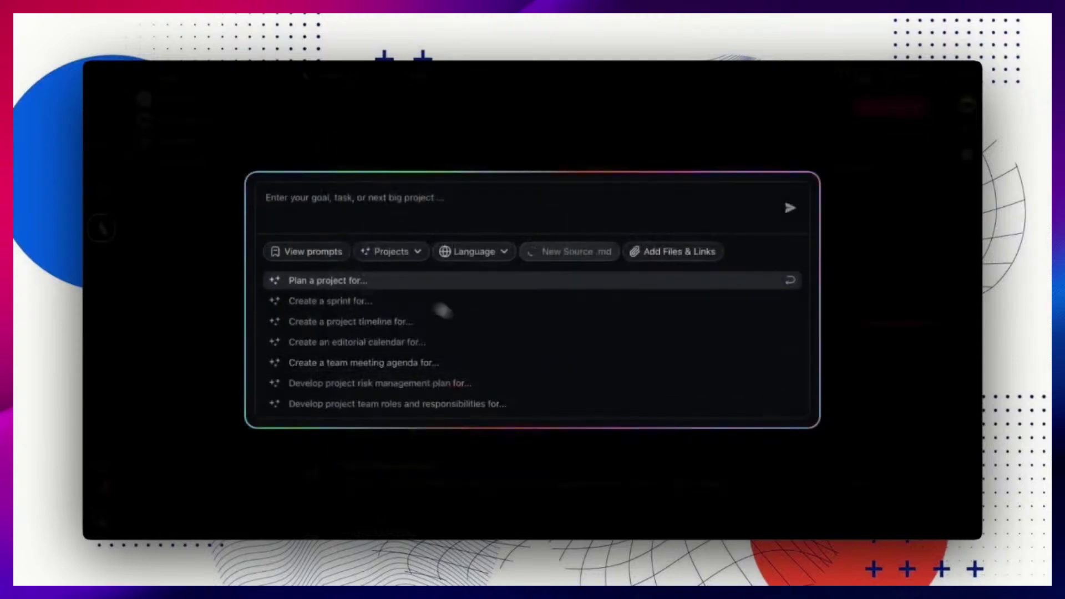
# Generate a mind map project from the New Source text and look through its Key Qualities branches
pyautogui.click(391, 251)
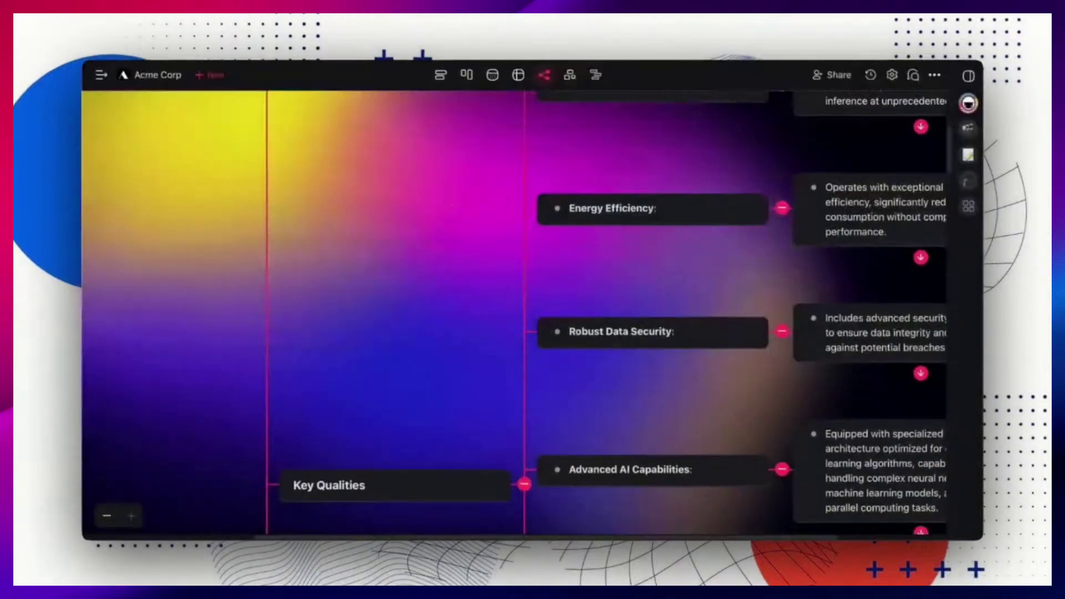
pyautogui.scroll(-3, 514, 312)
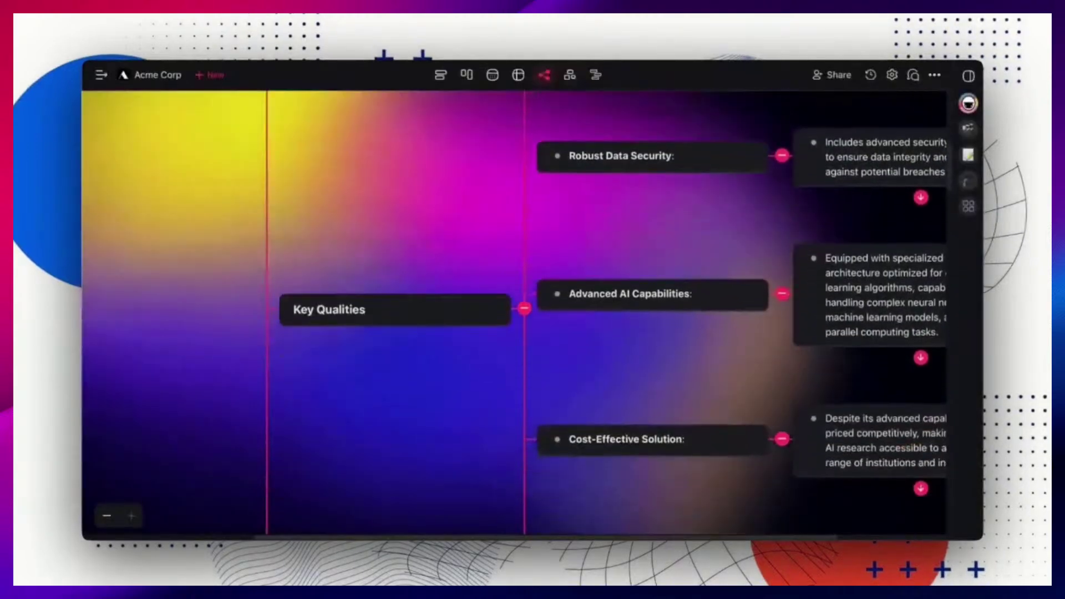
pyautogui.scroll(-9, 514, 312)
pyautogui.scroll(-15, 514, 313)
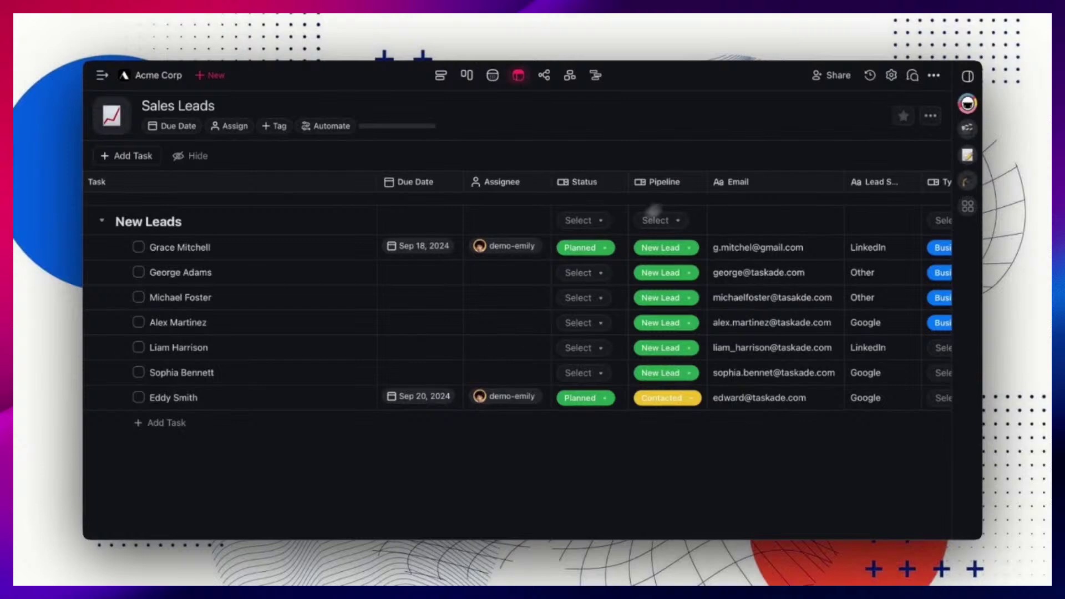
# Copy the call link from the Sales Leads team chat and join the meeting under the participant's name
pyautogui.click(912, 76)
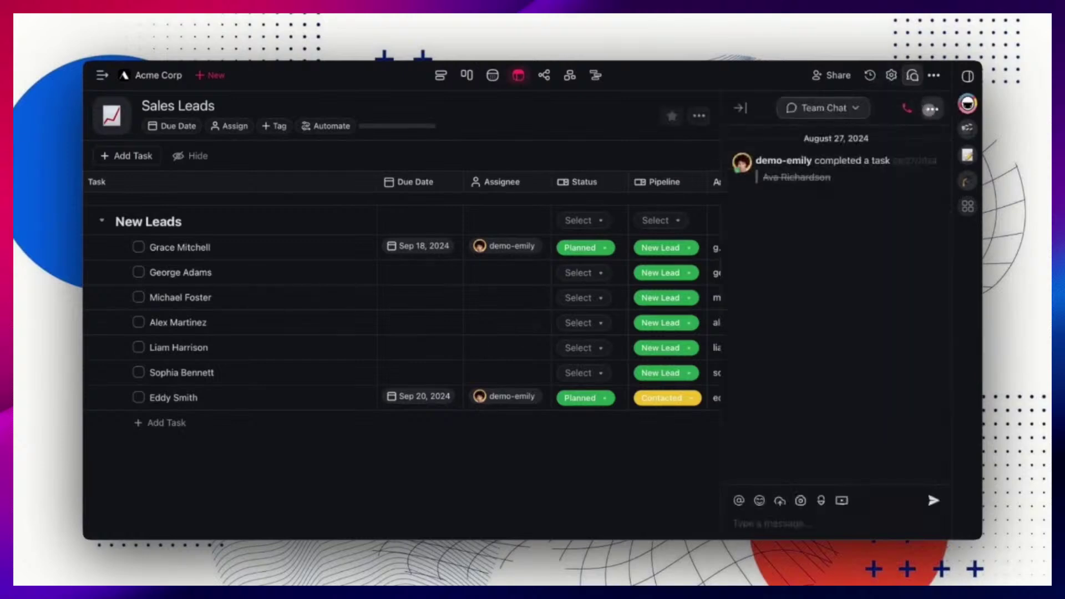
pyautogui.click(933, 109)
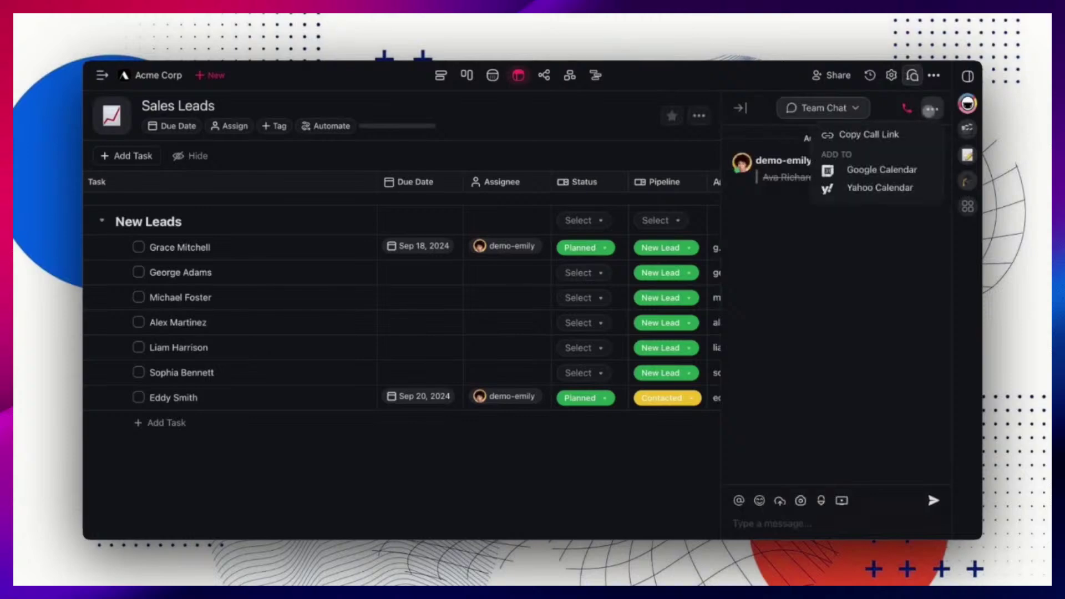
pyautogui.click(875, 133)
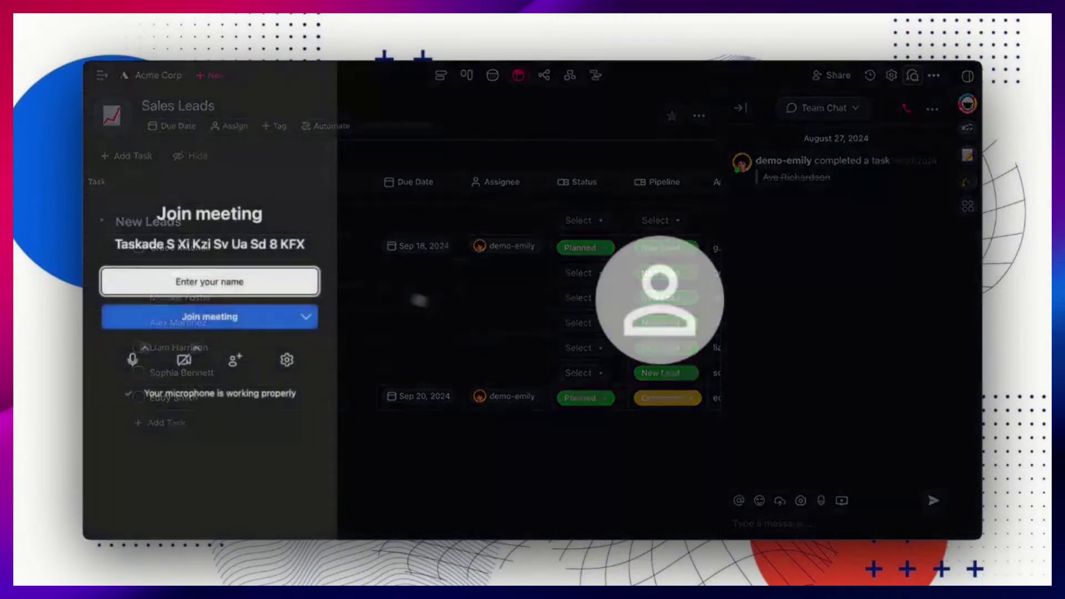
pyautogui.write('Emily')
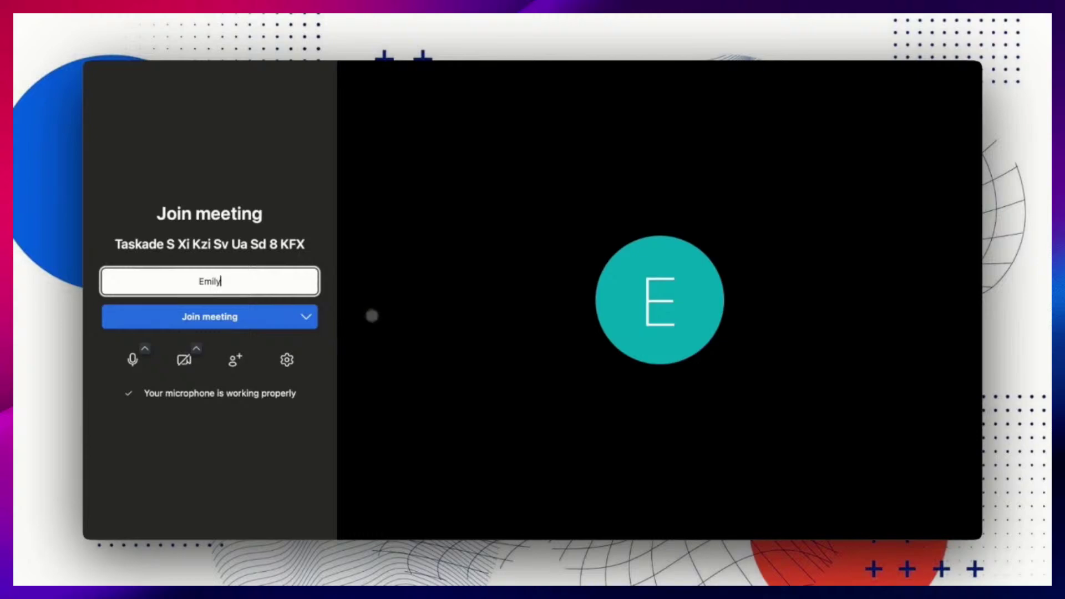
pyautogui.click(244, 313)
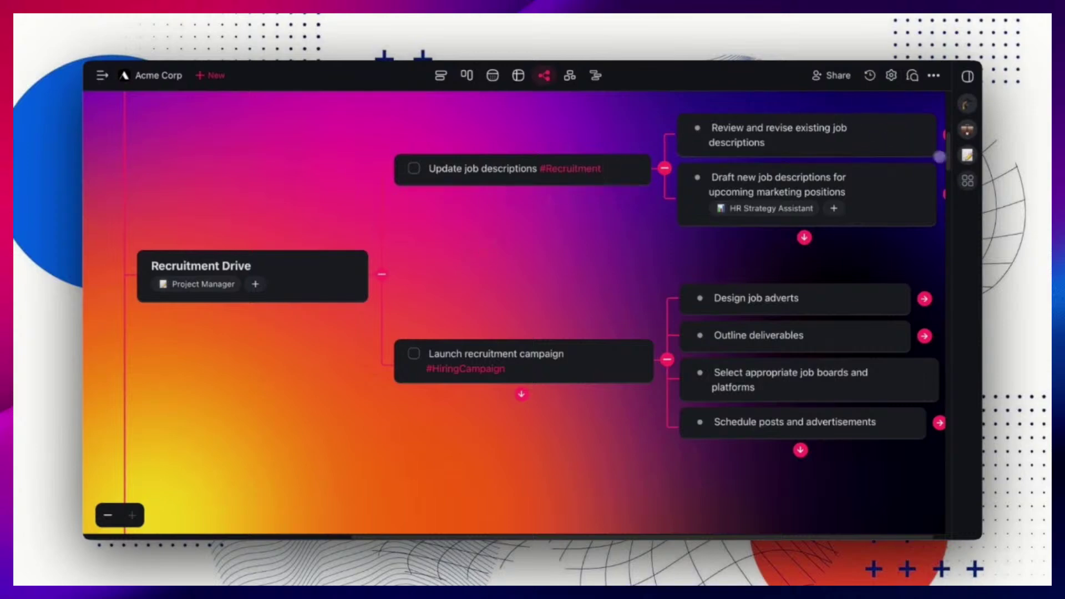
# Pin the Taskade agent, re-pin the Project Manager agent, and pin the Learning and Outreach Team to the agent sidebar
pyautogui.click(964, 177)
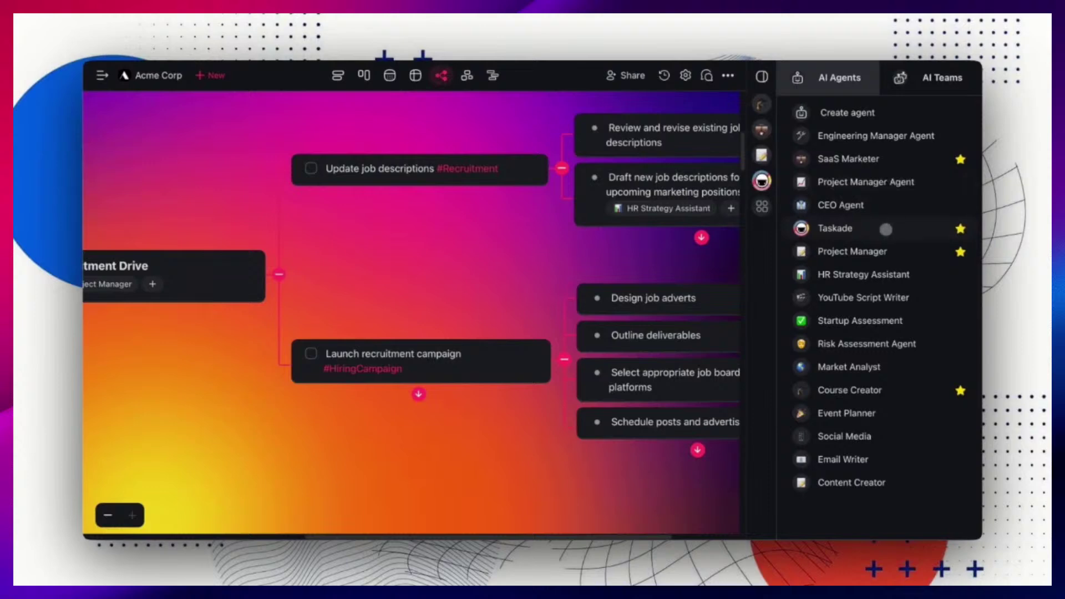
pyautogui.click(960, 251)
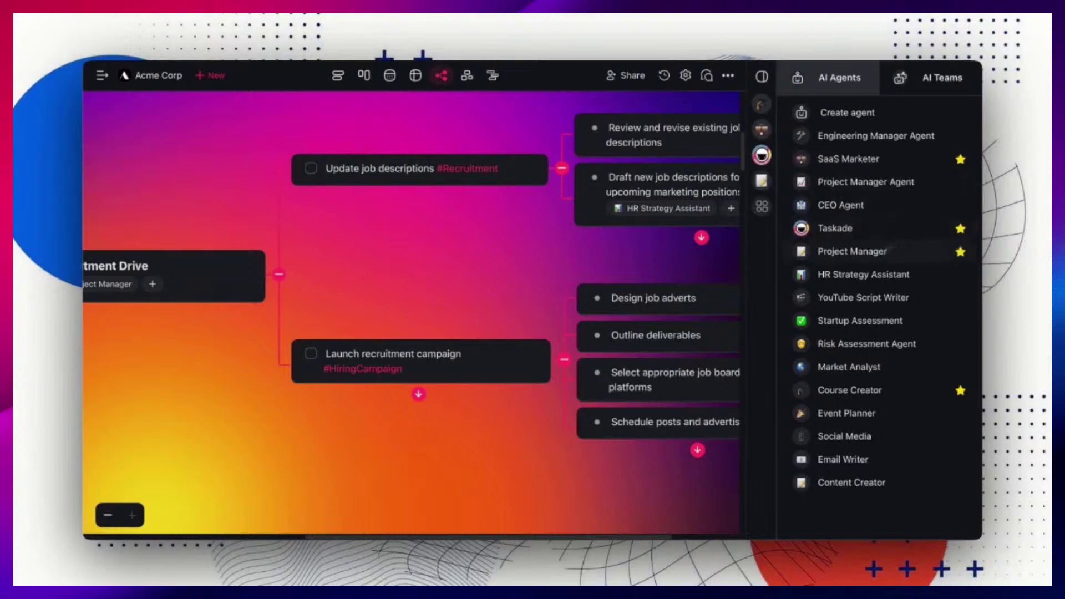
pyautogui.click(936, 71)
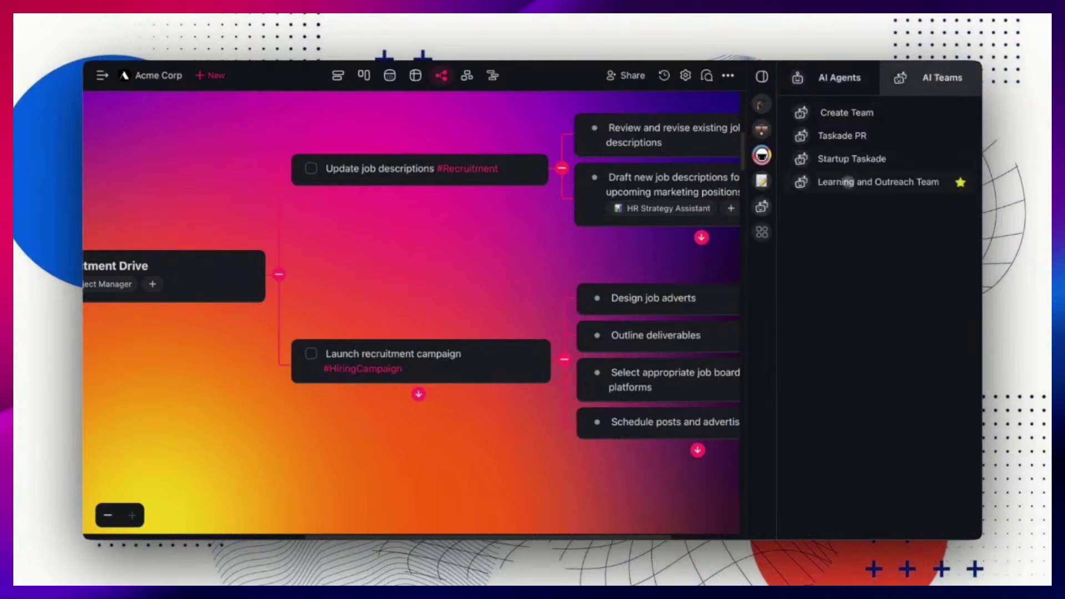
# View the chats of the pinned SaaS Marketer, Course Creator, and Learning and Outreach Team in turn
pyautogui.click(762, 130)
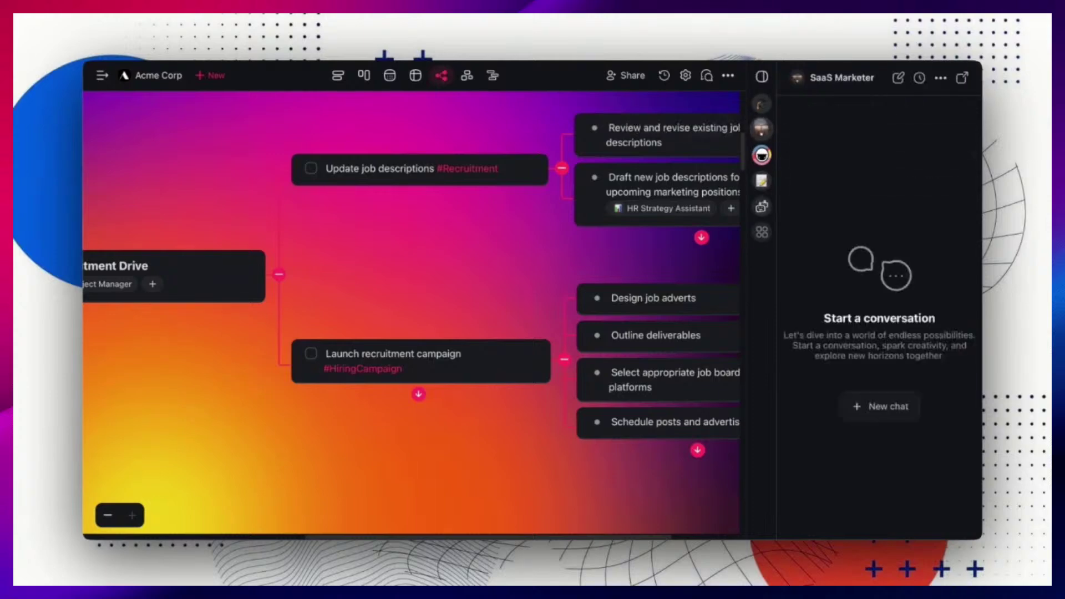
pyautogui.click(761, 103)
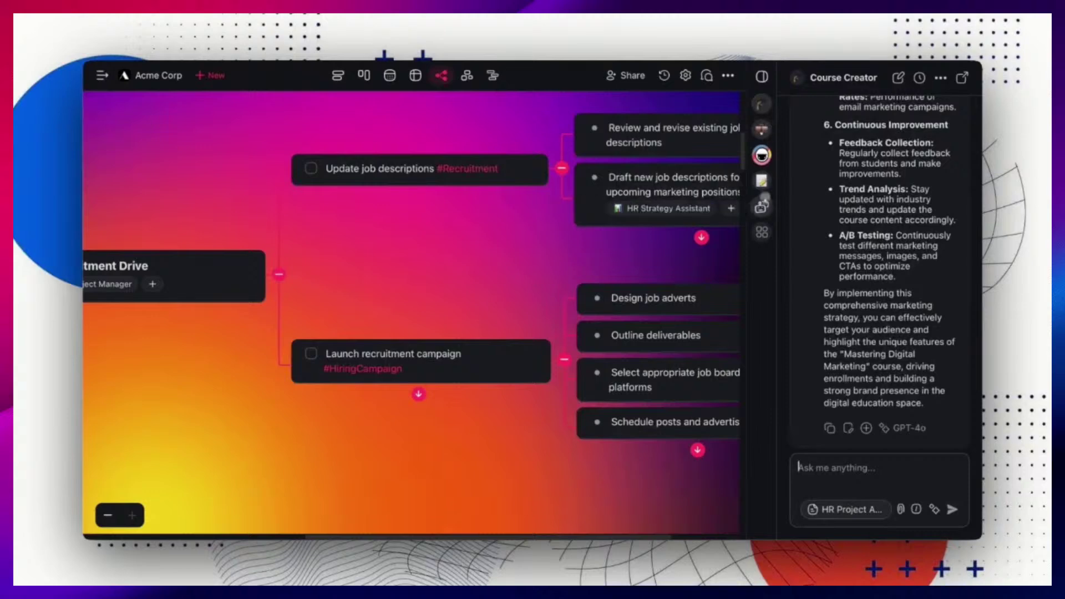
pyautogui.click(762, 206)
# Reorder the pinned agents so Taskade comes first and SaaS Marketer comes last
pyautogui.moveTo(761, 155); pyautogui.dragTo(764, 103)
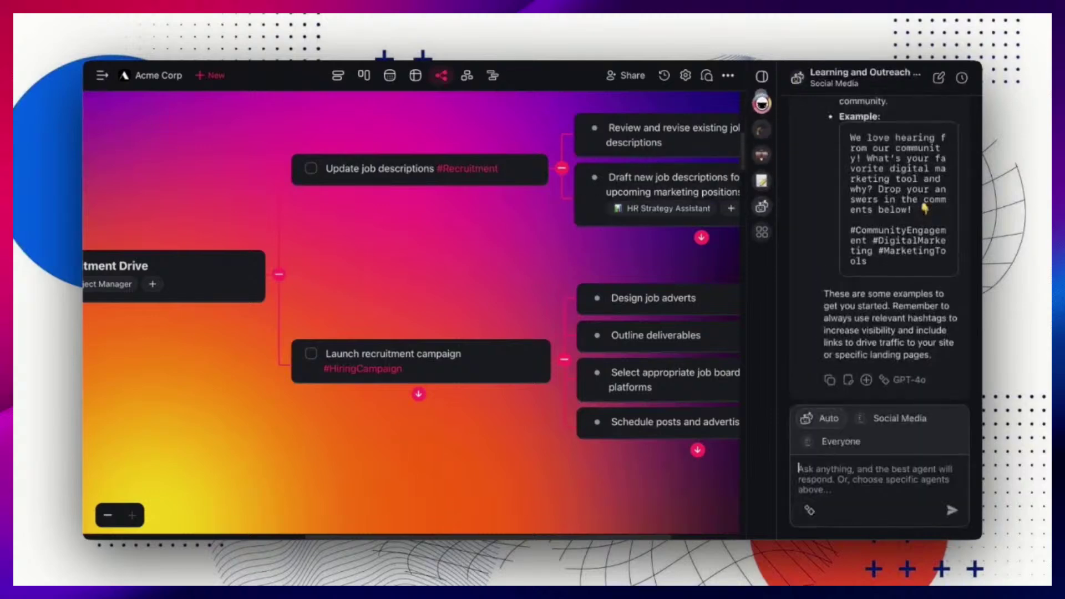
pyautogui.moveTo(761, 150); pyautogui.dragTo(760, 180)
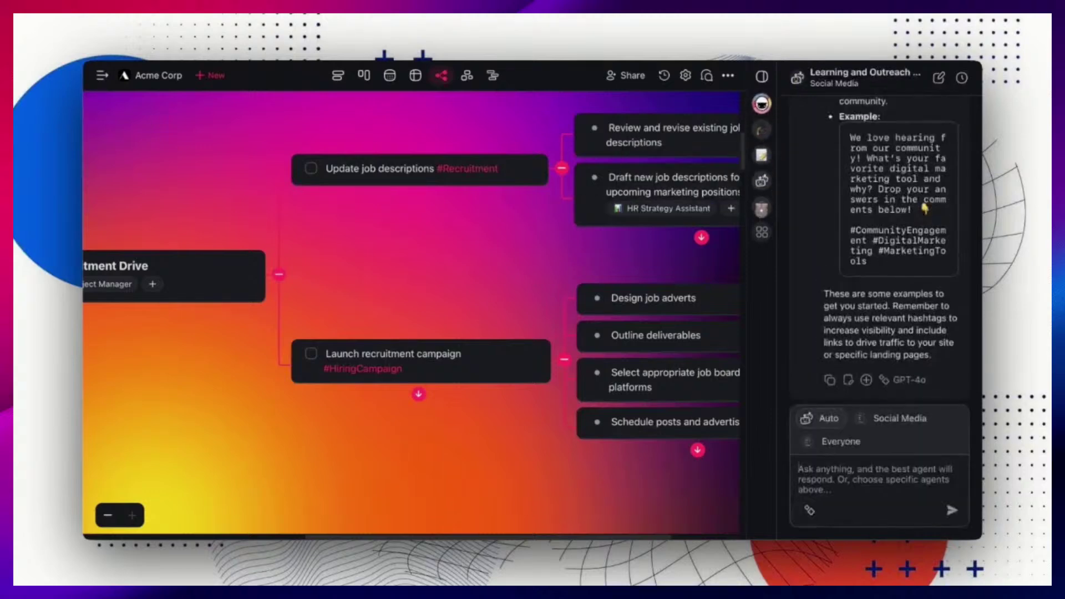
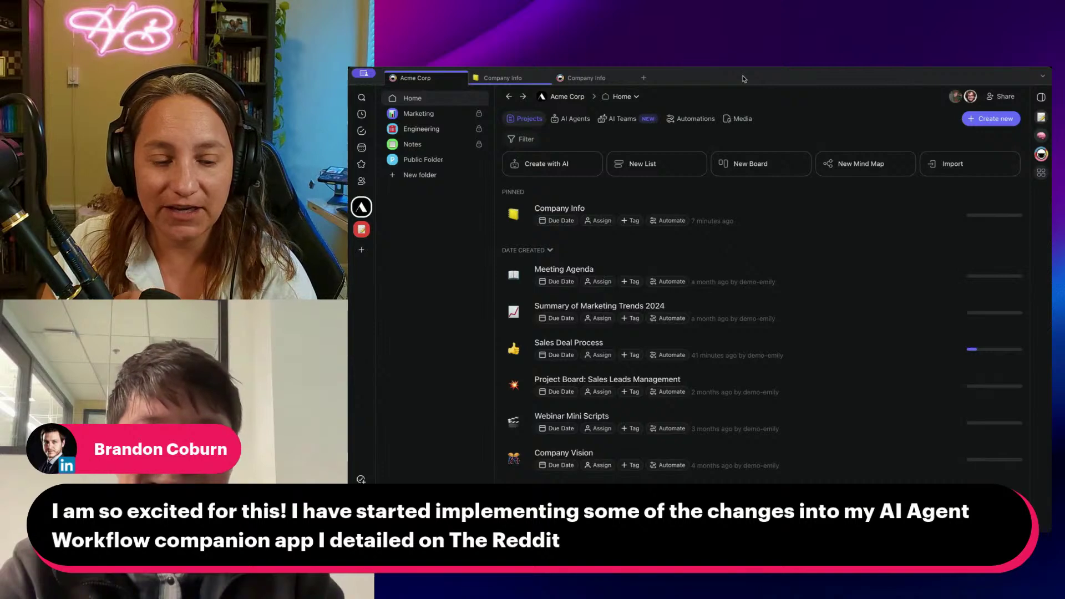
# View the workspace's AI agents, and show and hide the sidebar list of agents available for pinning
pyautogui.click(568, 120)
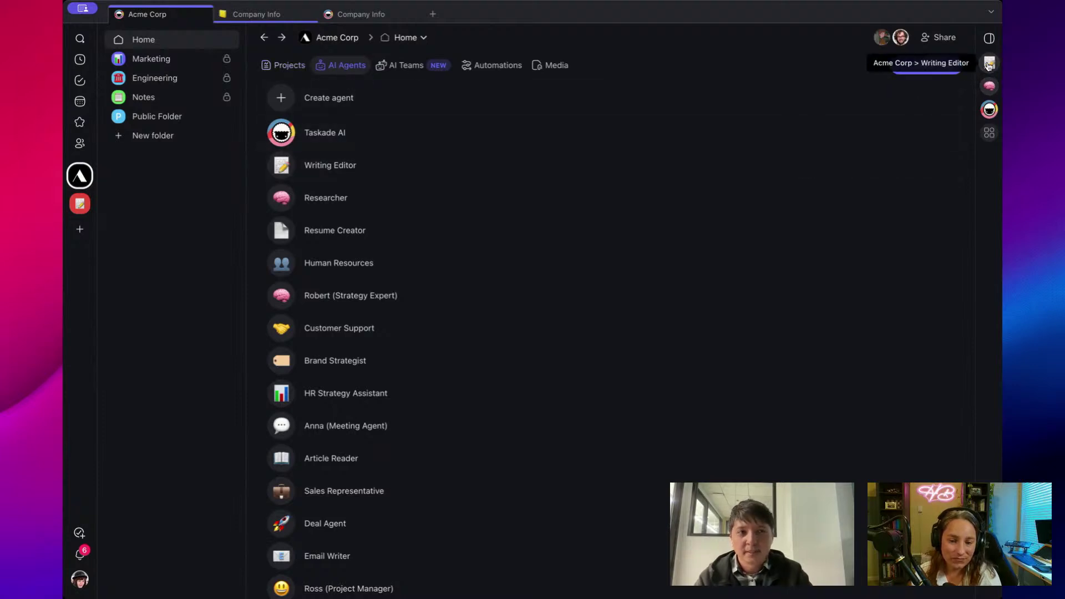
pyautogui.click(990, 132)
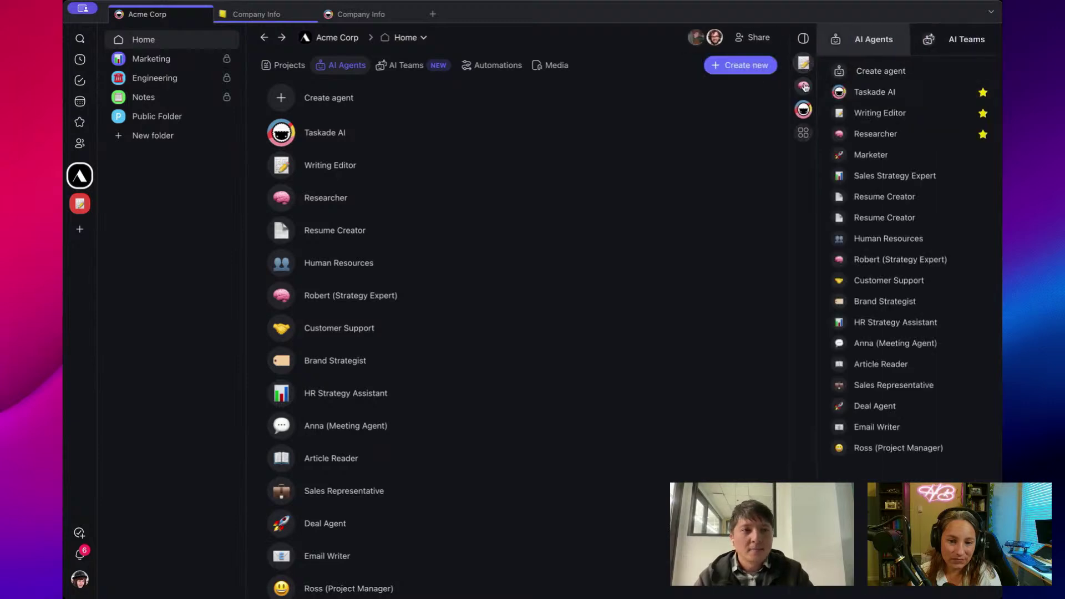
pyautogui.click(804, 132)
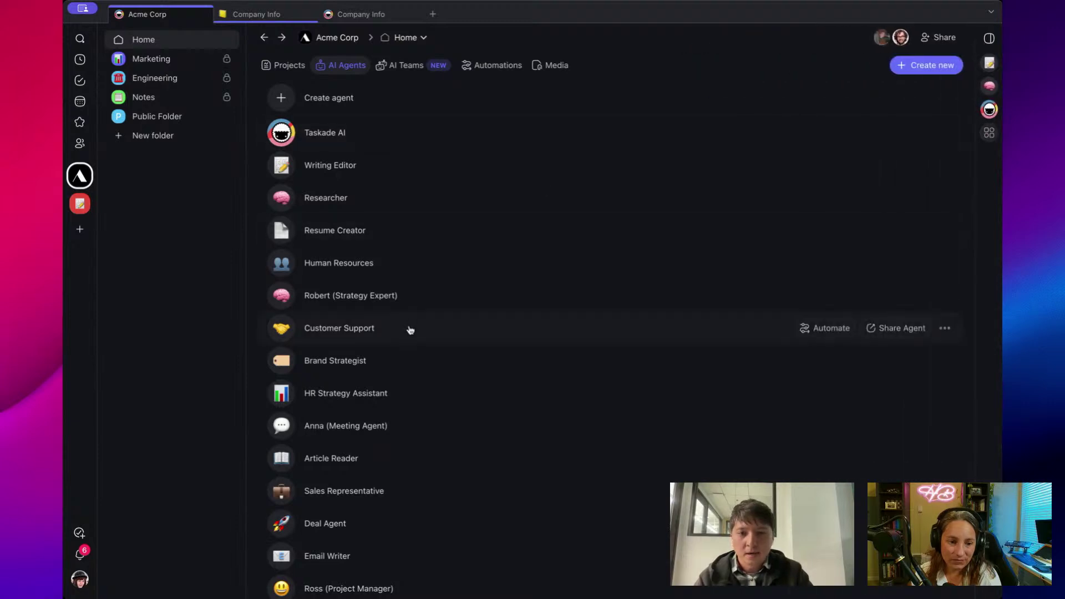
# Open the settings of the Customer Support agent
pyautogui.click(403, 328)
pyautogui.click(825, 115)
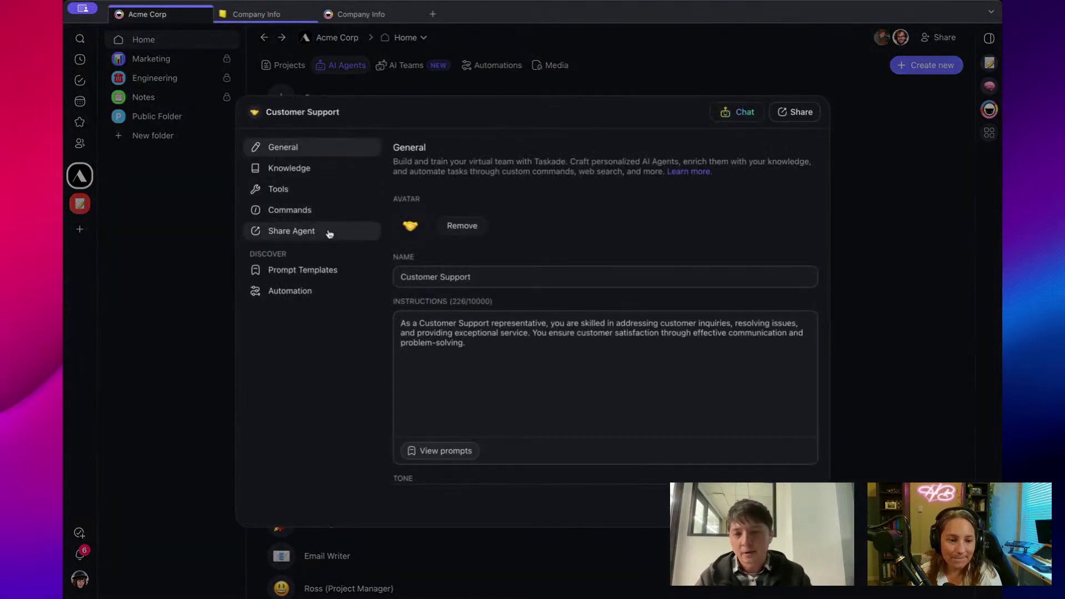
# Review the Customer Support agent's public sharing options and agent link, and copy its embed code
pyautogui.click(291, 232)
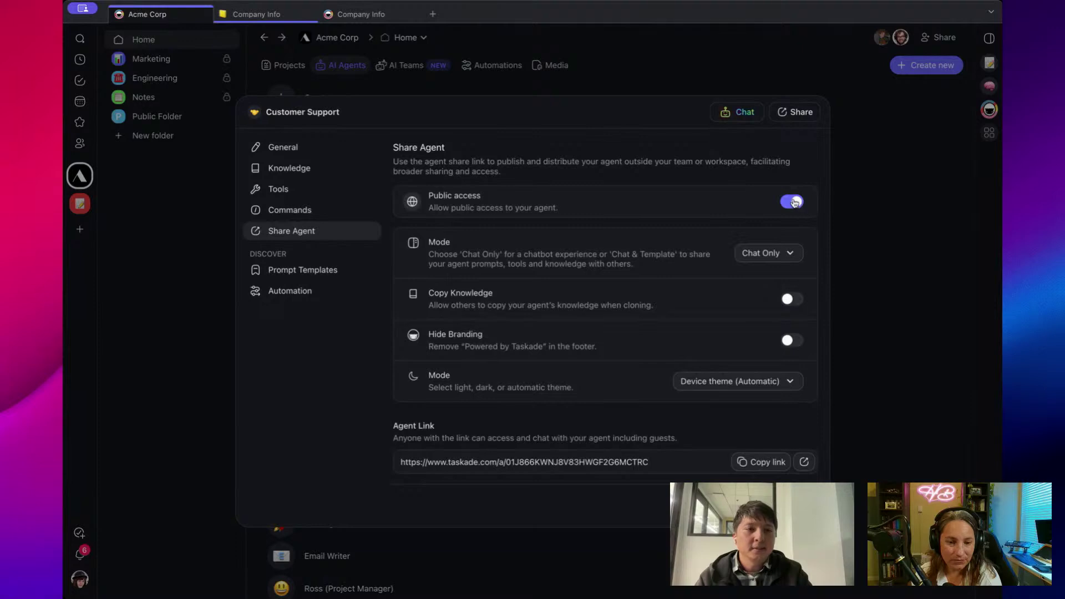
pyautogui.scroll(-3, 696, 306)
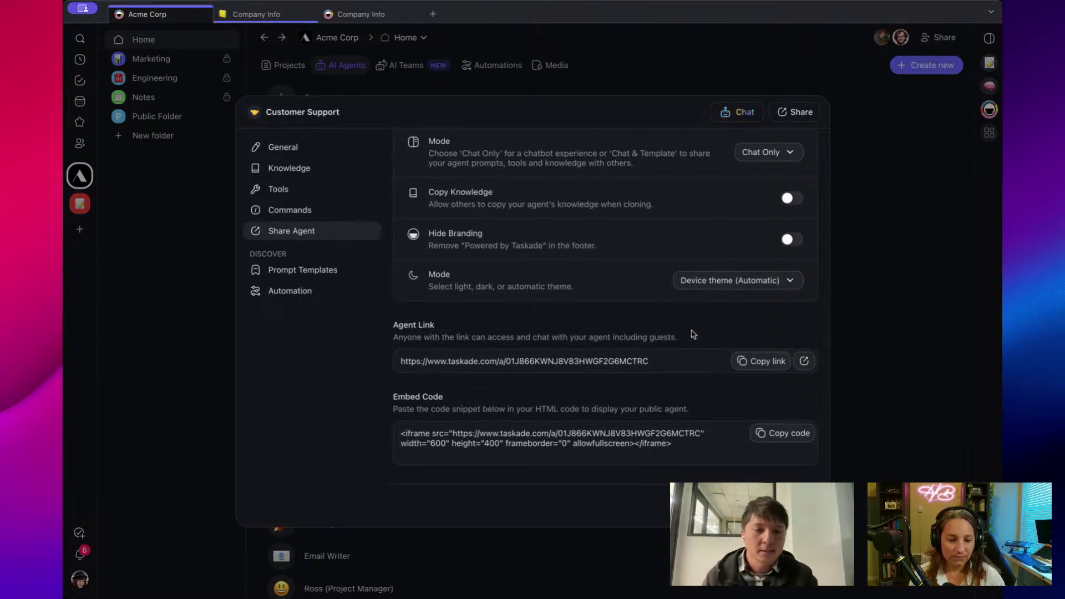
pyautogui.click(789, 441)
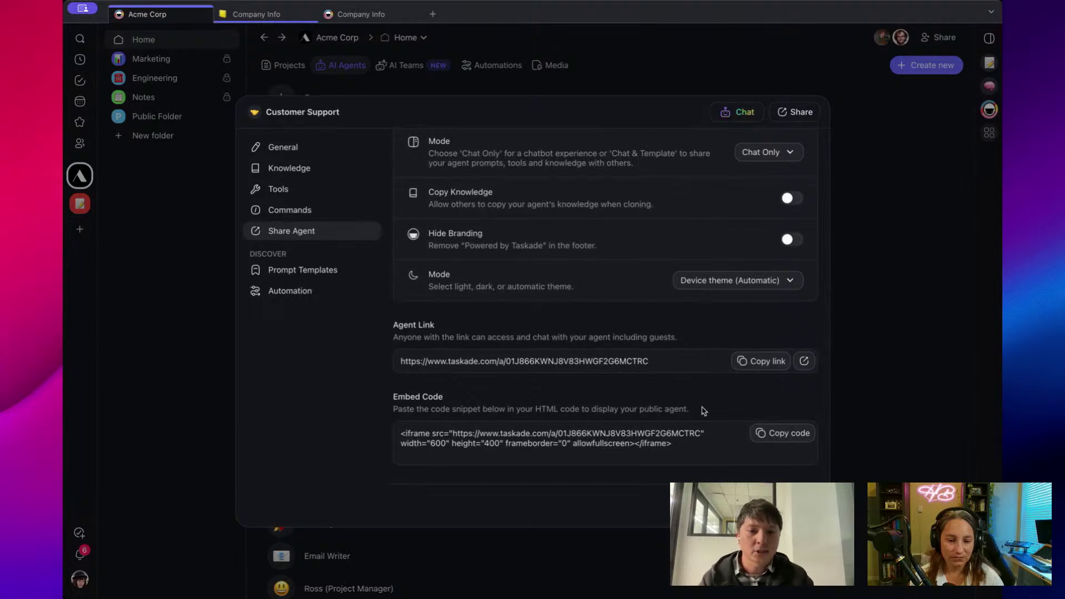
pyautogui.scroll(3, 704, 410)
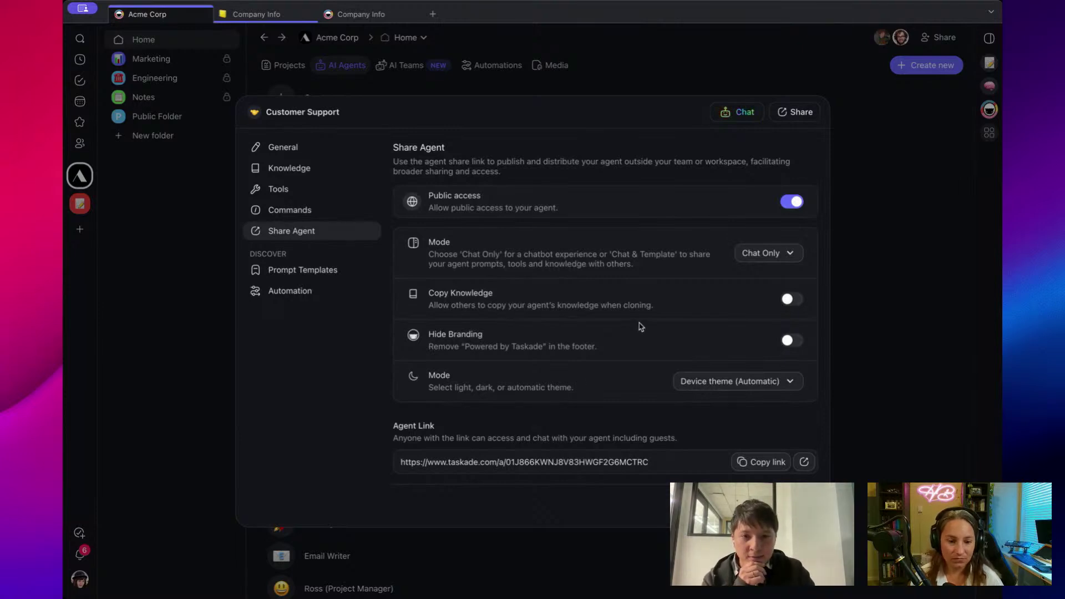
pyautogui.scroll(-1, 641, 326)
pyautogui.scroll(1, 641, 327)
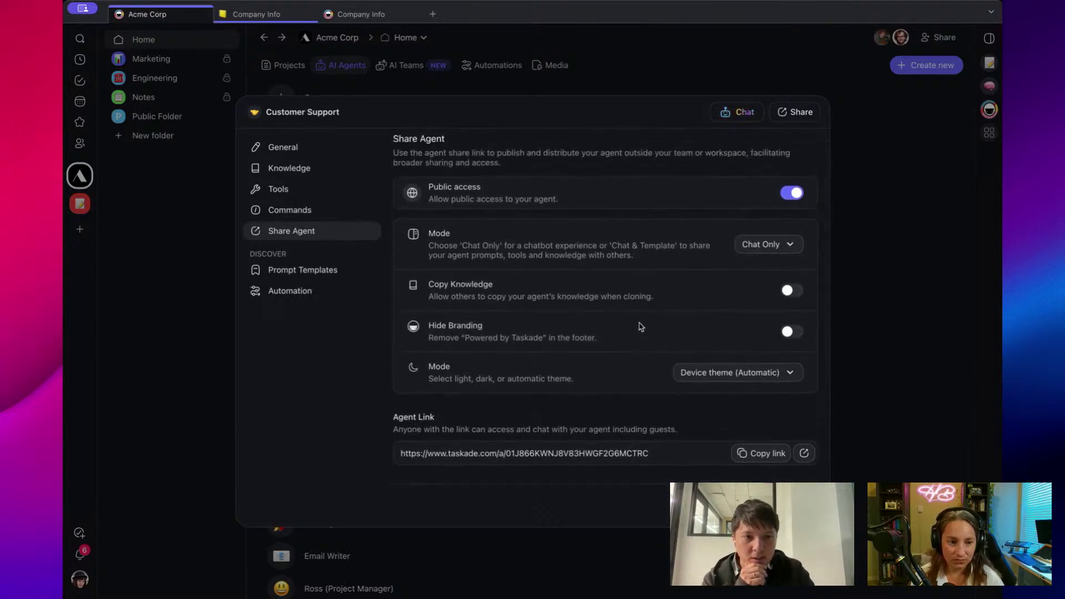
# Open the Customer Support agent's public chat page, send the message "Hello!", and close the page
pyautogui.scroll(-2, 747, 367)
pyautogui.click(804, 383)
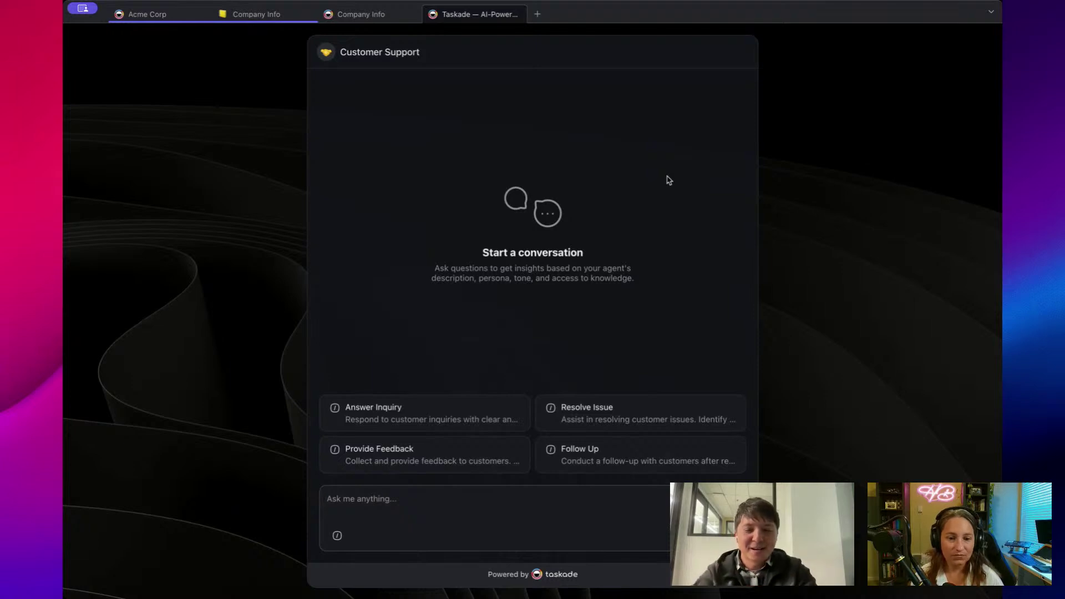
pyautogui.write('Hello!')
pyautogui.press('Return')
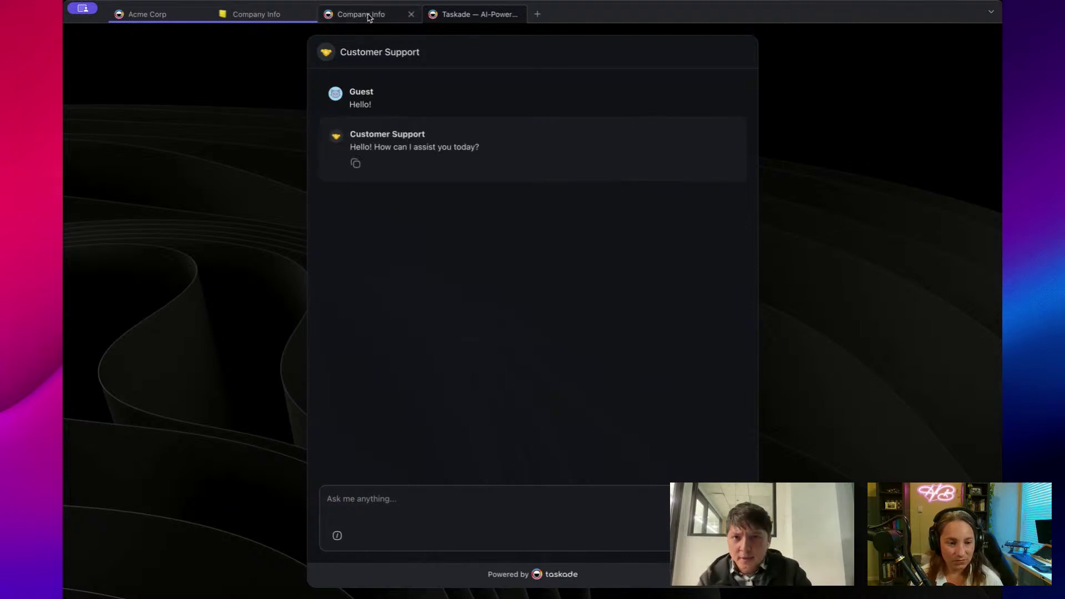
pyautogui.click(515, 15)
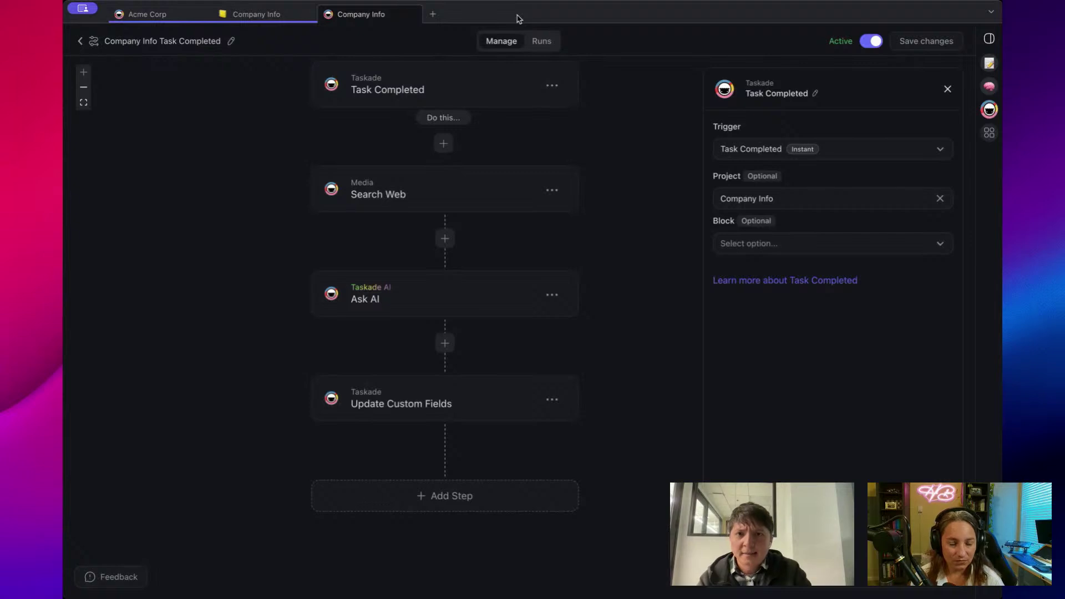
# Return to the agent's settings in the Acme Corp workspace and view its knowledge source options, including the form for adding Markdown or plain text
pyautogui.click(200, 15)
pyautogui.scroll(3, 526, 223)
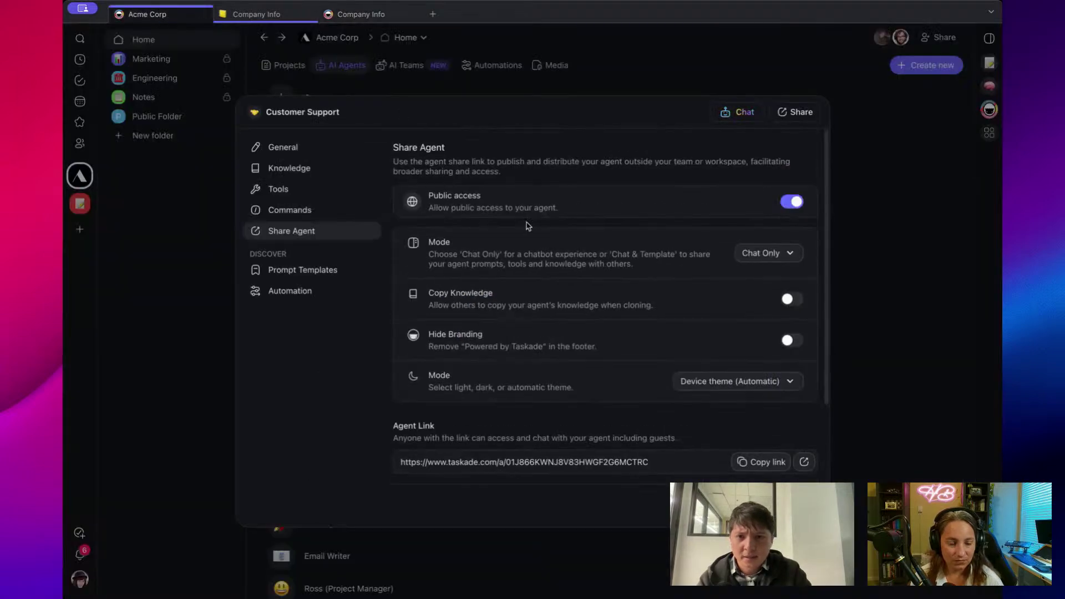
pyautogui.click(311, 172)
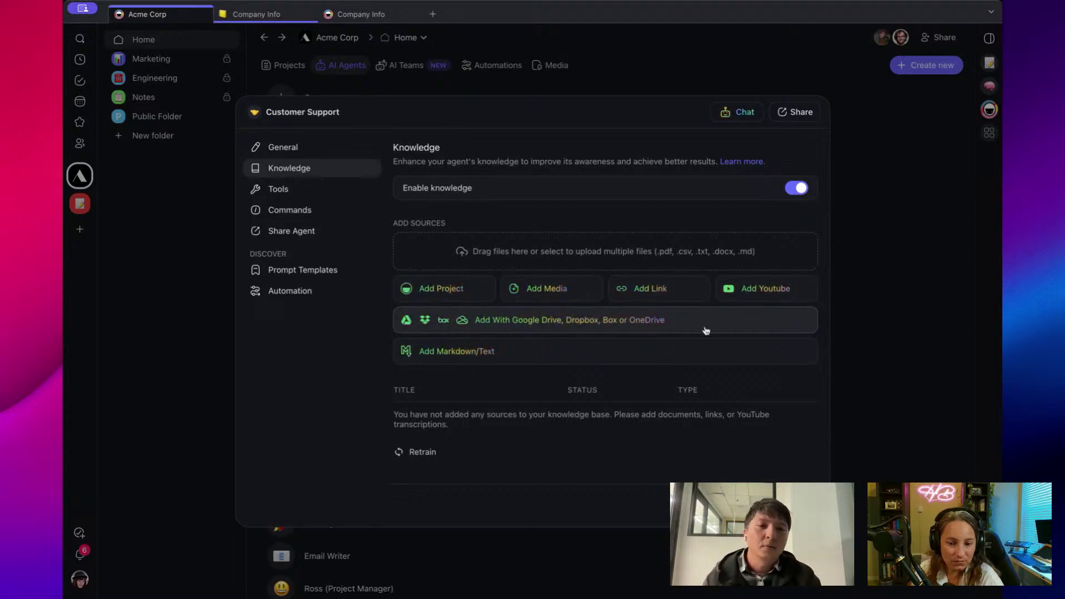
pyautogui.click(556, 358)
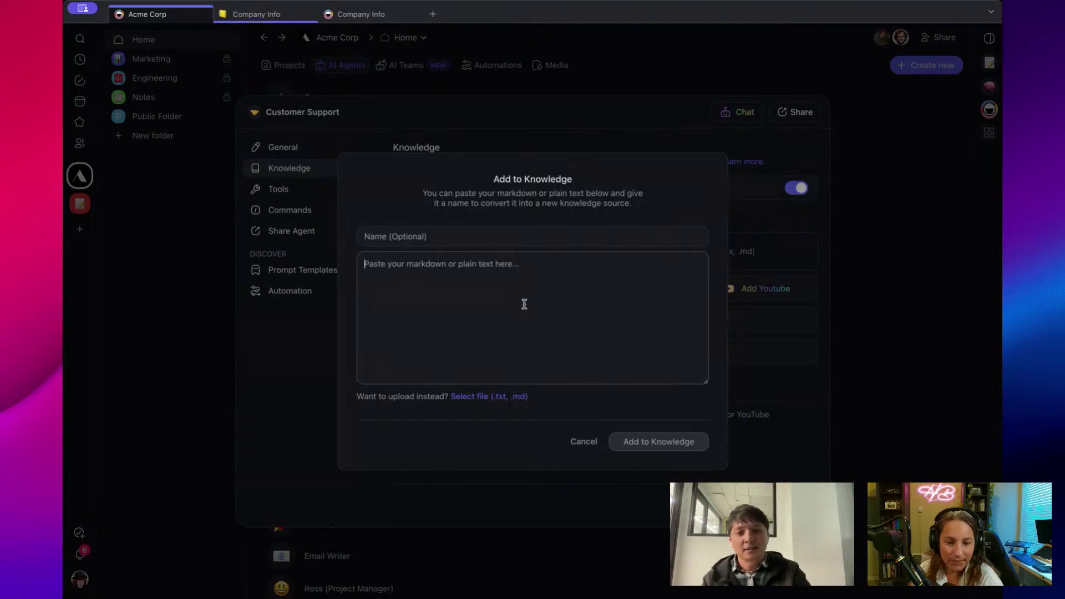
pyautogui.click(306, 319)
pyautogui.click(420, 335)
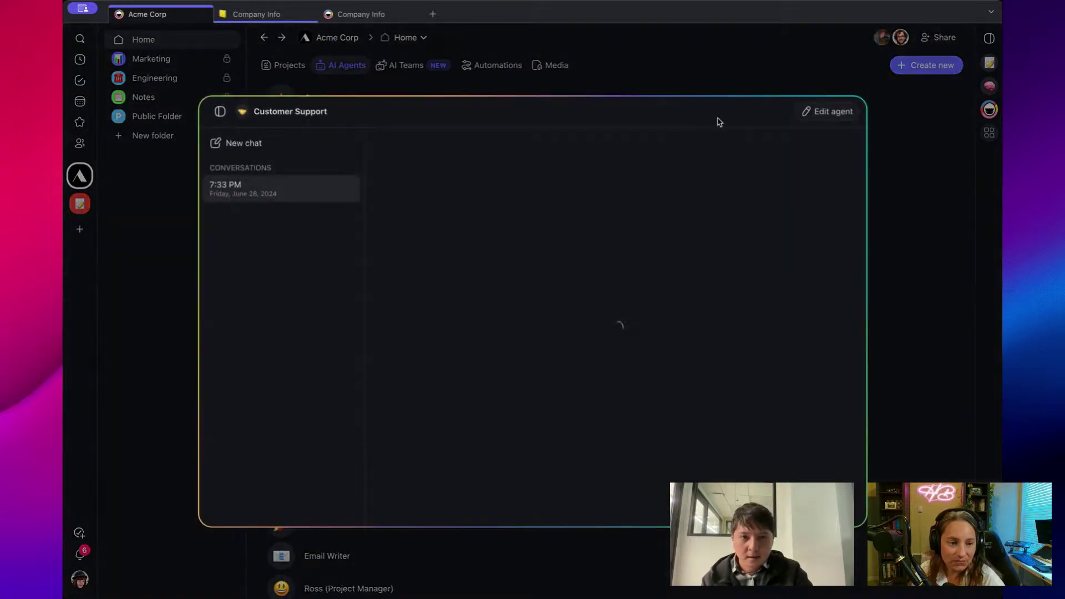
# Reopen the Customer Support agent for editing and review its sharing, knowledge, and tools settings
pyautogui.click(829, 110)
pyautogui.click(338, 231)
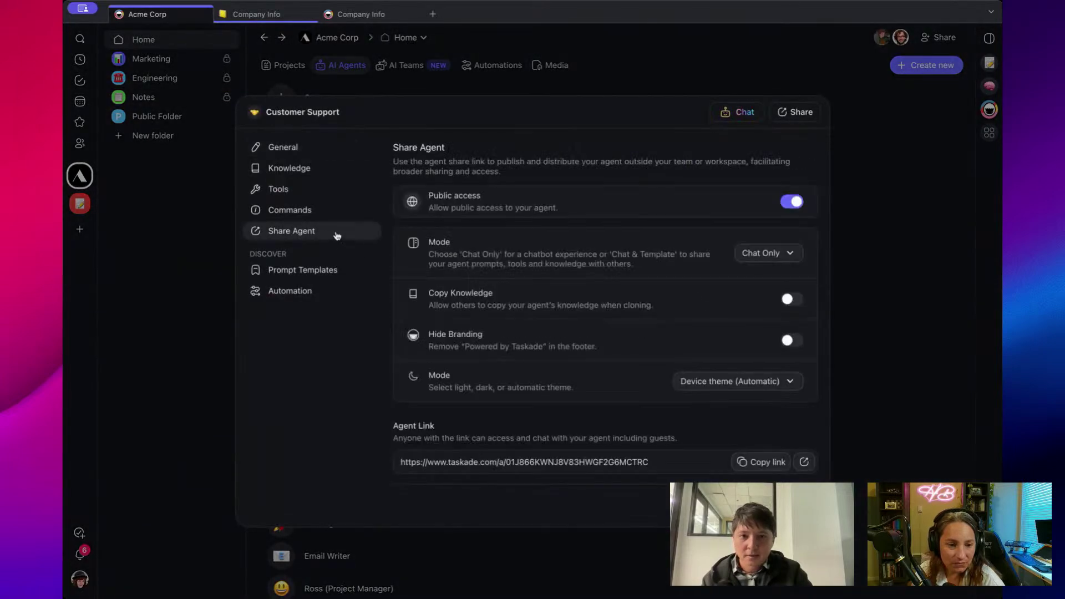
pyautogui.scroll(-2, 715, 303)
pyautogui.scroll(-1, 714, 303)
pyautogui.scroll(3, 714, 302)
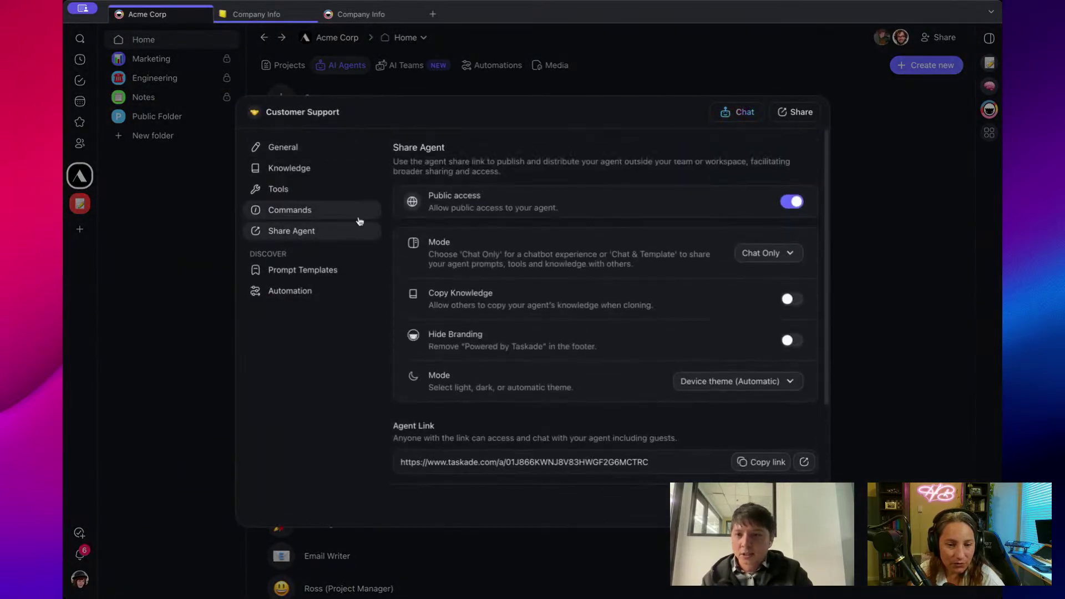
pyautogui.click(325, 169)
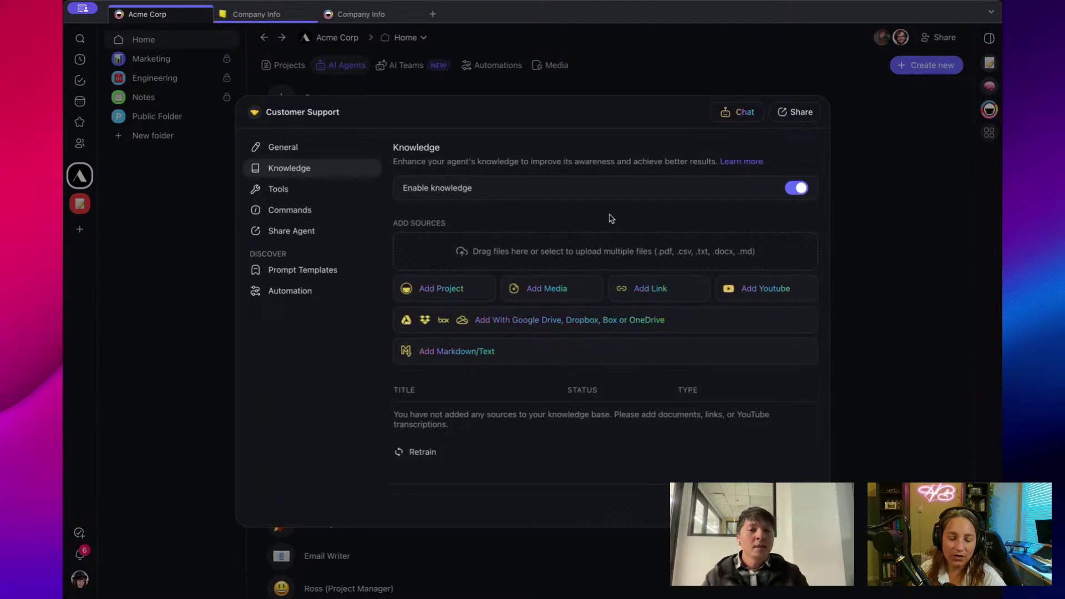
pyautogui.click(337, 189)
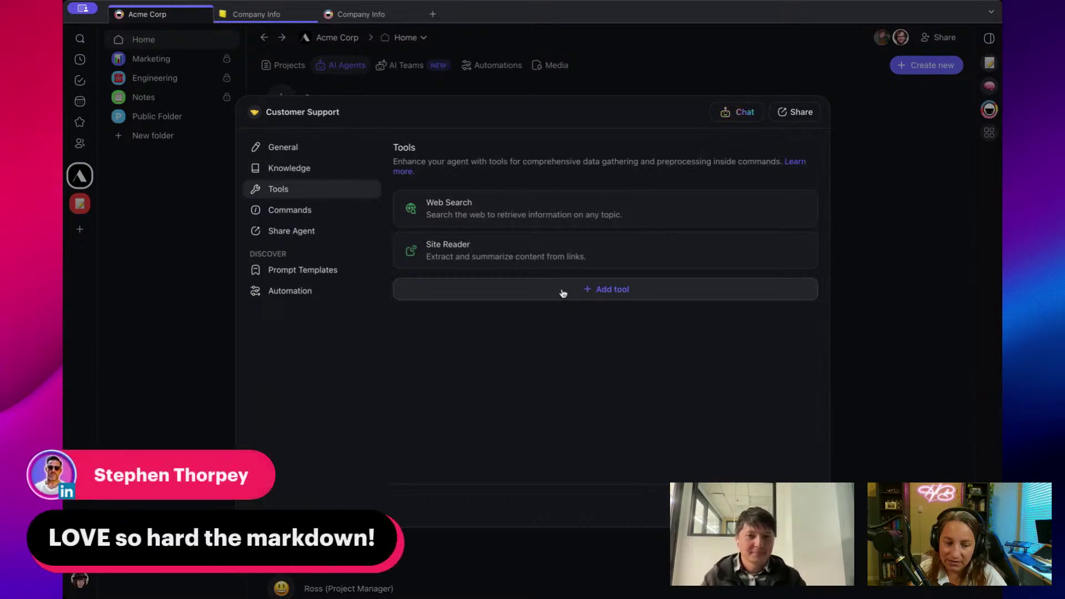
# Add the existing Taskade Blog media item to the Customer Support agent's knowledge
pyautogui.click(350, 169)
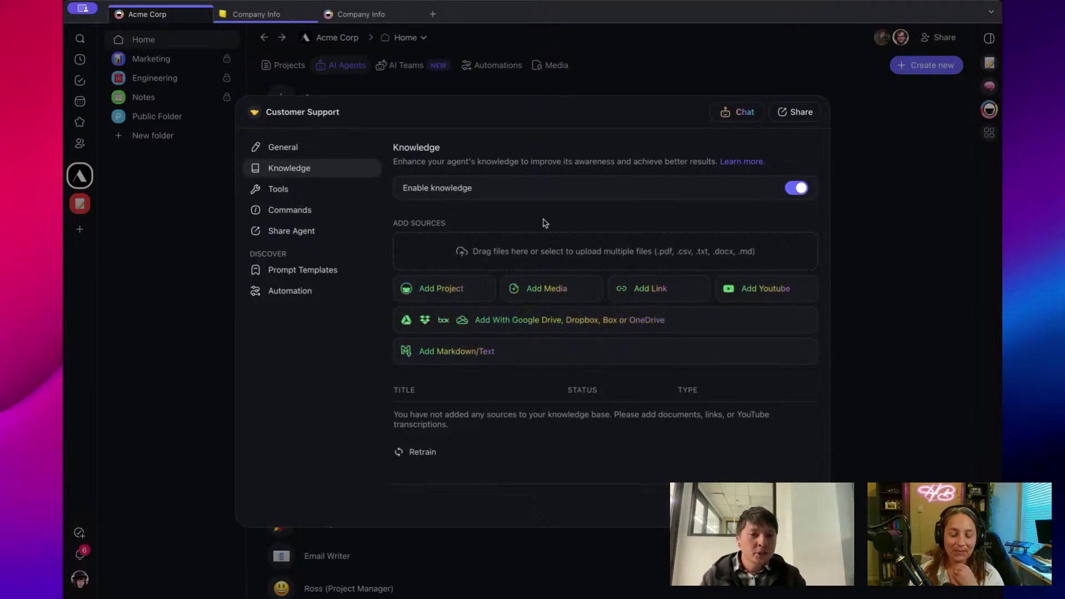
pyautogui.click(569, 291)
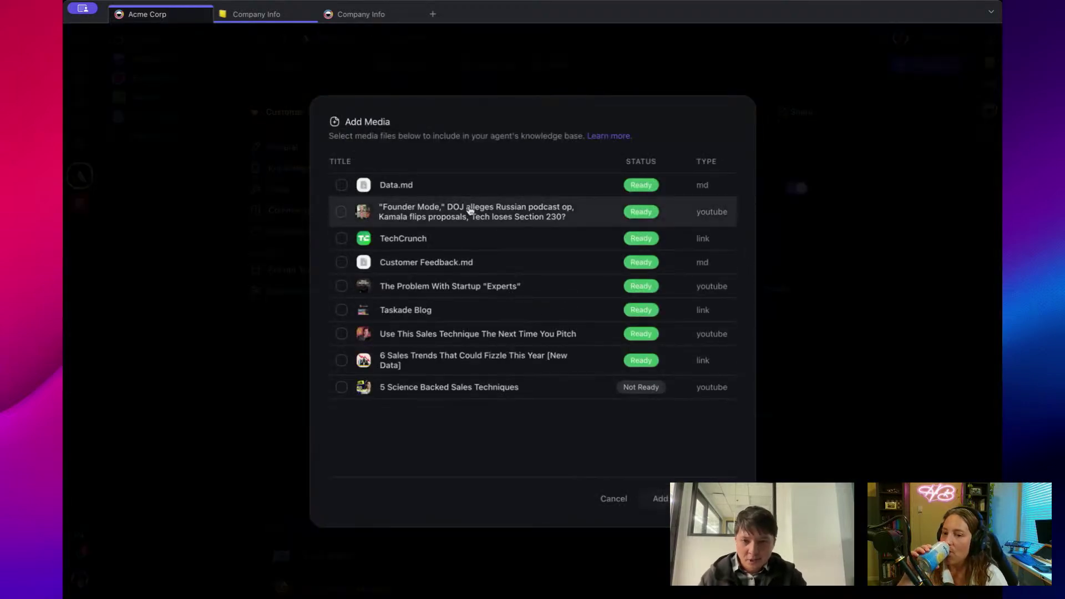
pyautogui.click(342, 310)
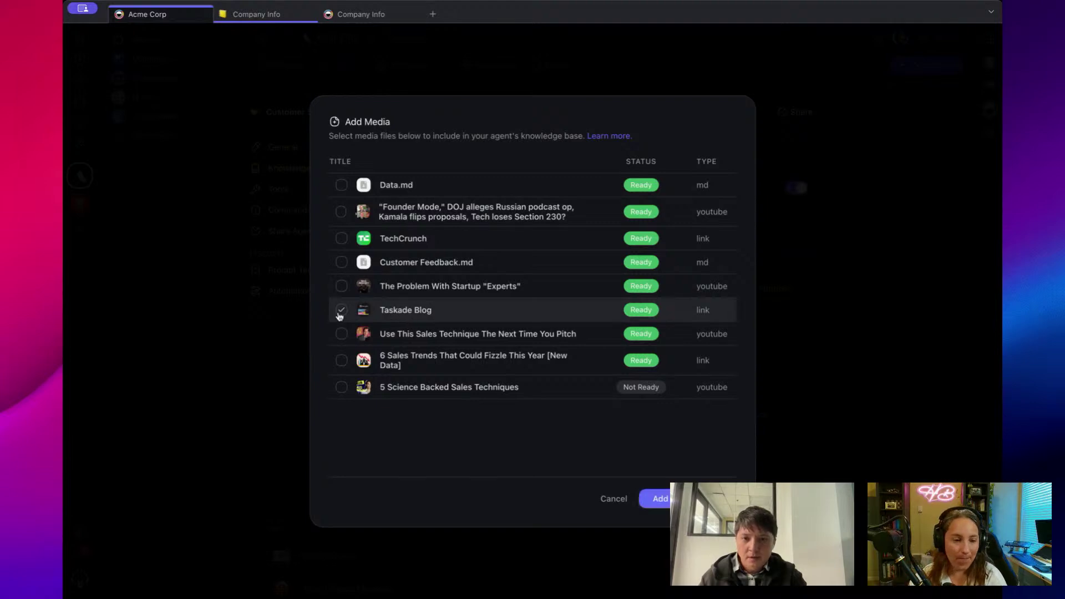
pyautogui.click(658, 499)
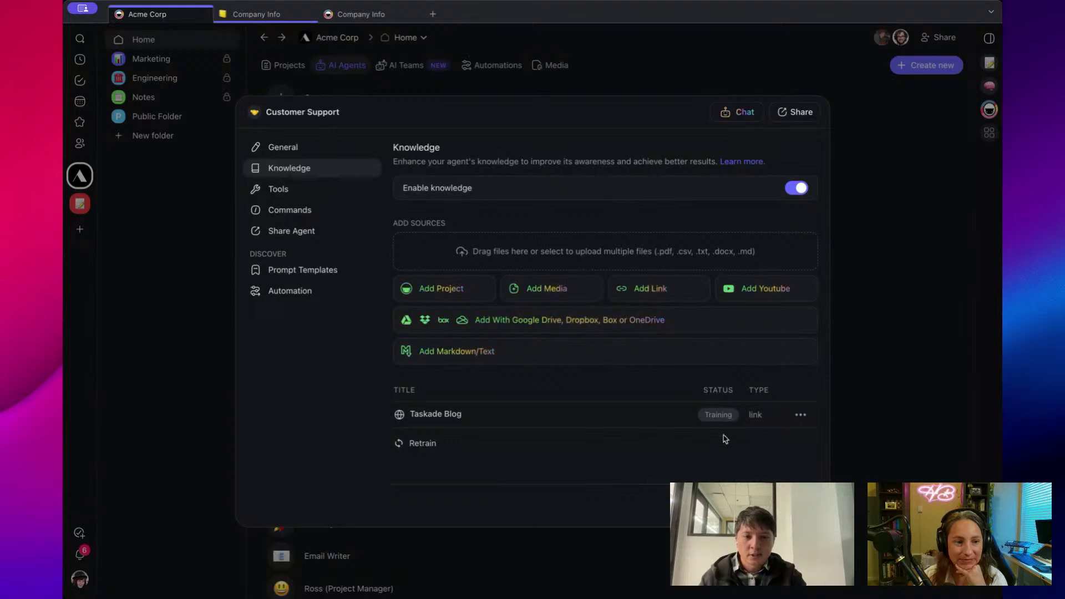
# Open the agent's public chat page from its sharing settings and ask "What's new with Taskade?"
pyautogui.click(293, 233)
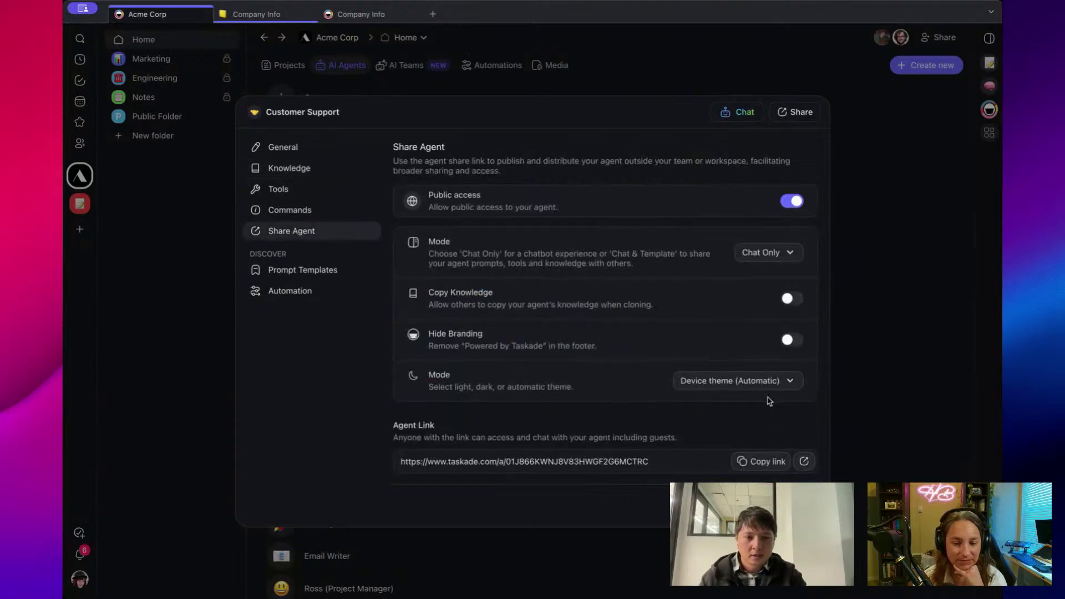
pyautogui.scroll(-3, 765, 400)
pyautogui.click(804, 376)
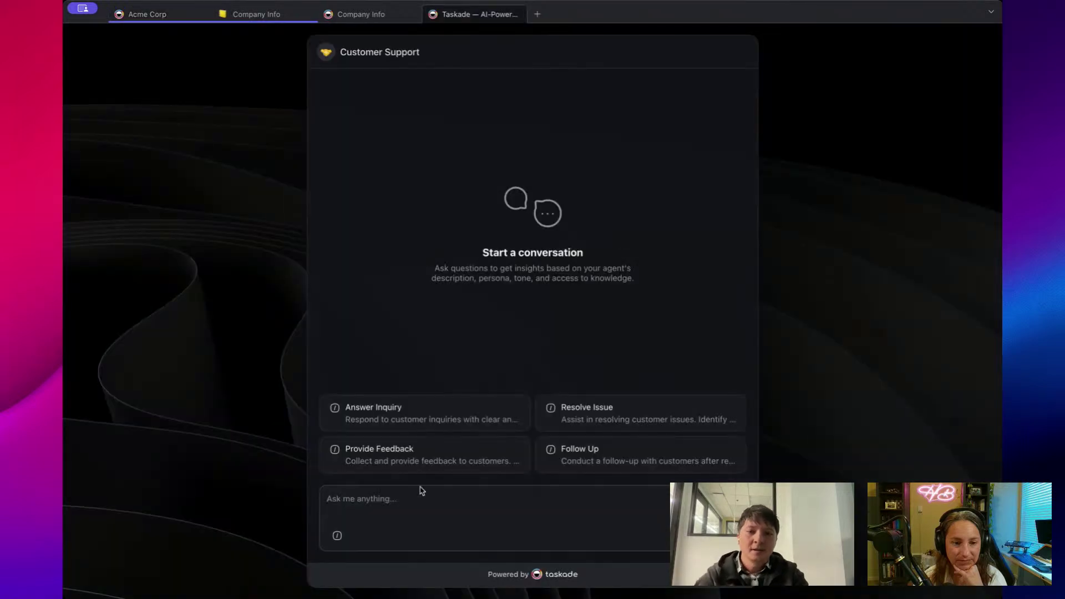
pyautogui.click(407, 499)
pyautogui.write('What')
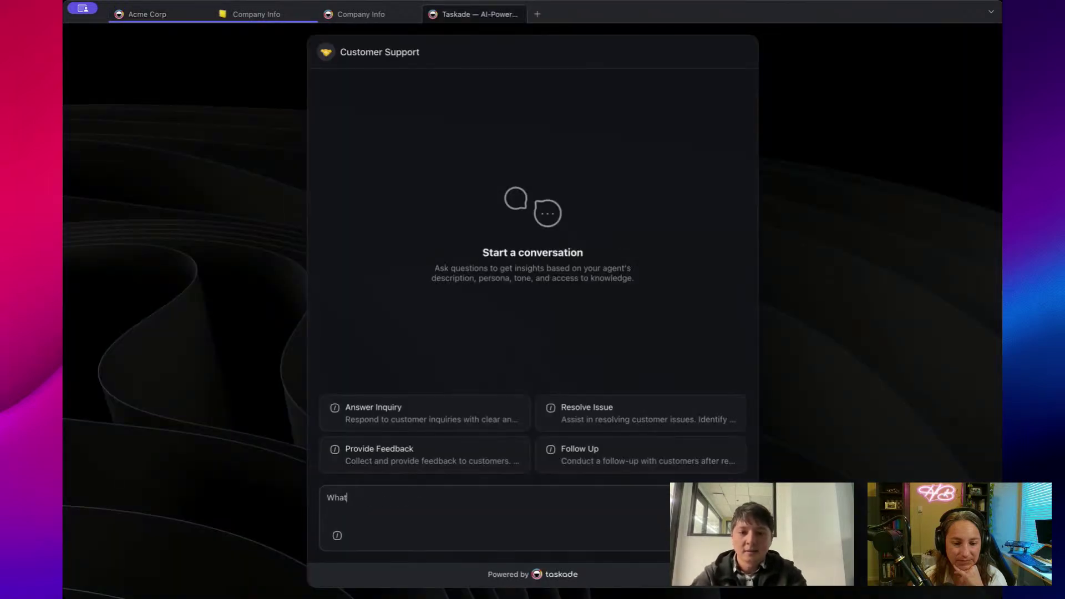
pyautogui.write("'s new with Taskade")
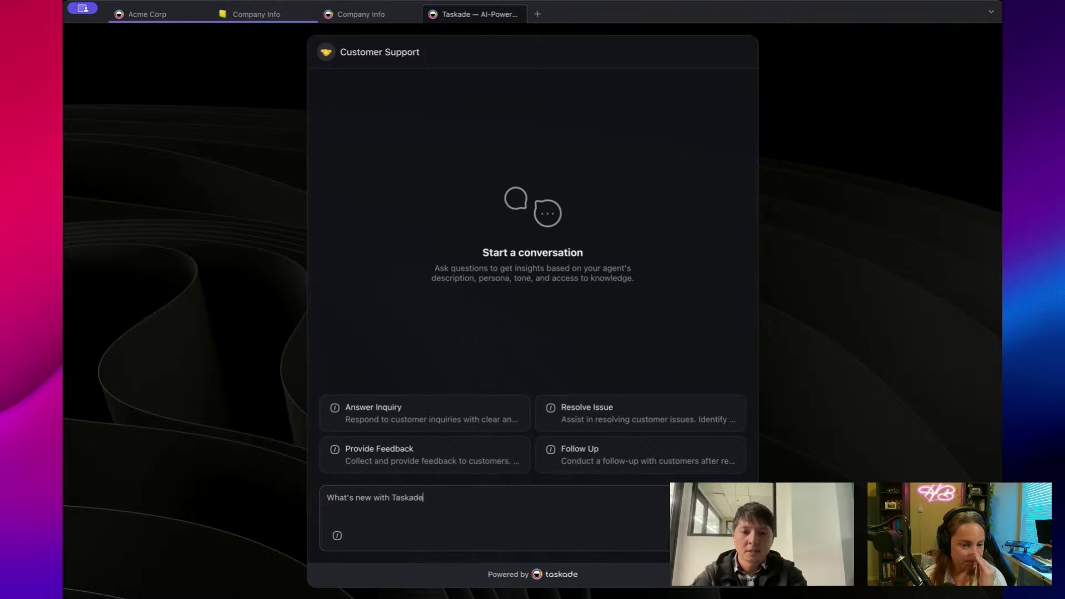
pyautogui.write('?')
pyautogui.press('Return')
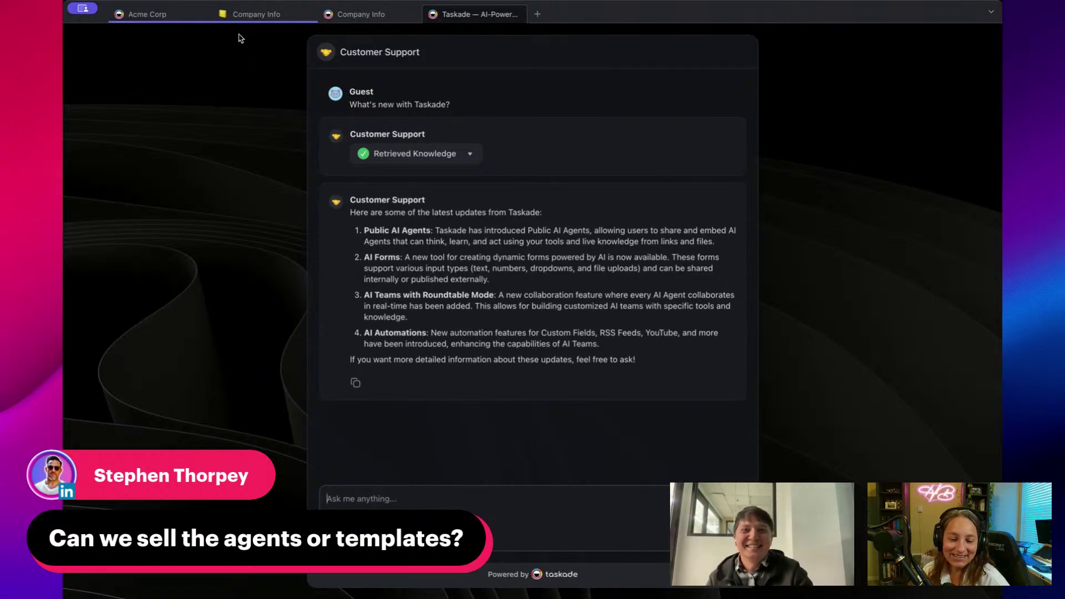
# Return to the agent's sharing settings and set the public sharing mode to Chat & Template
pyautogui.click(164, 17)
pyautogui.scroll(1, 611, 233)
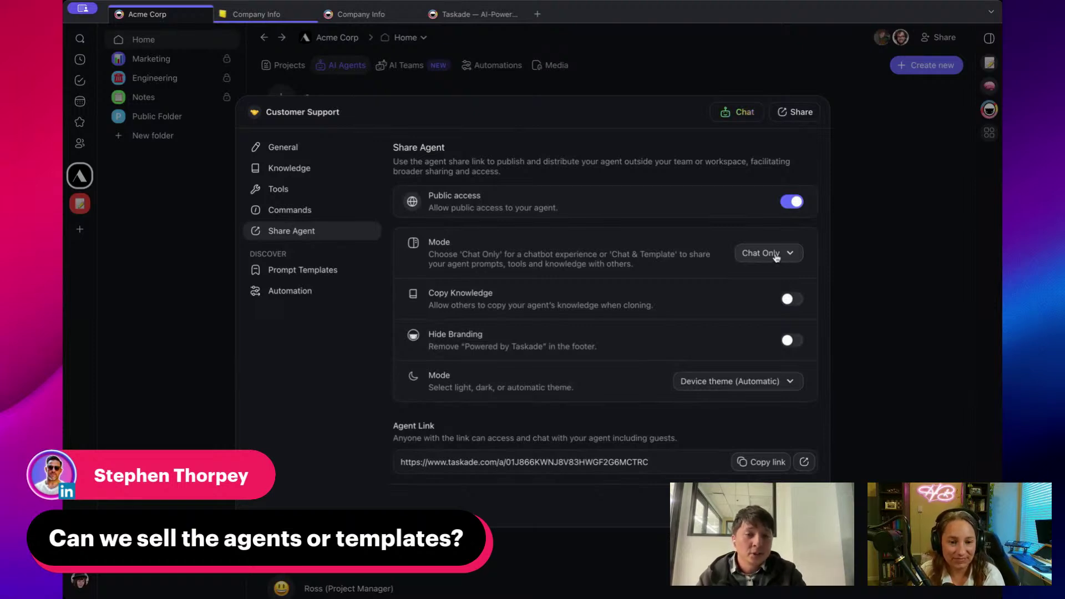
pyautogui.click(776, 256)
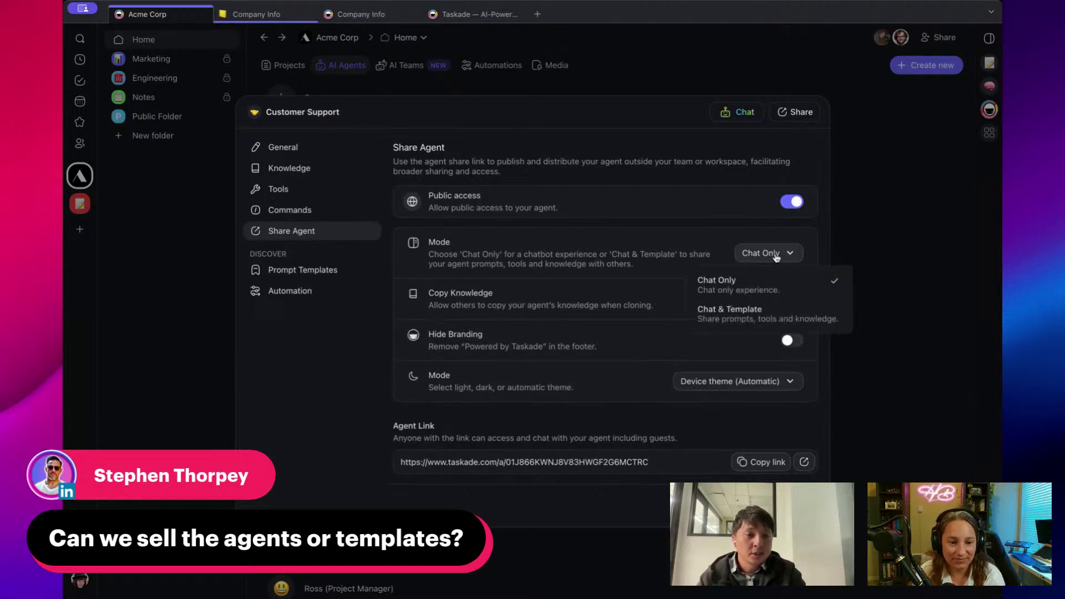
pyautogui.click(748, 319)
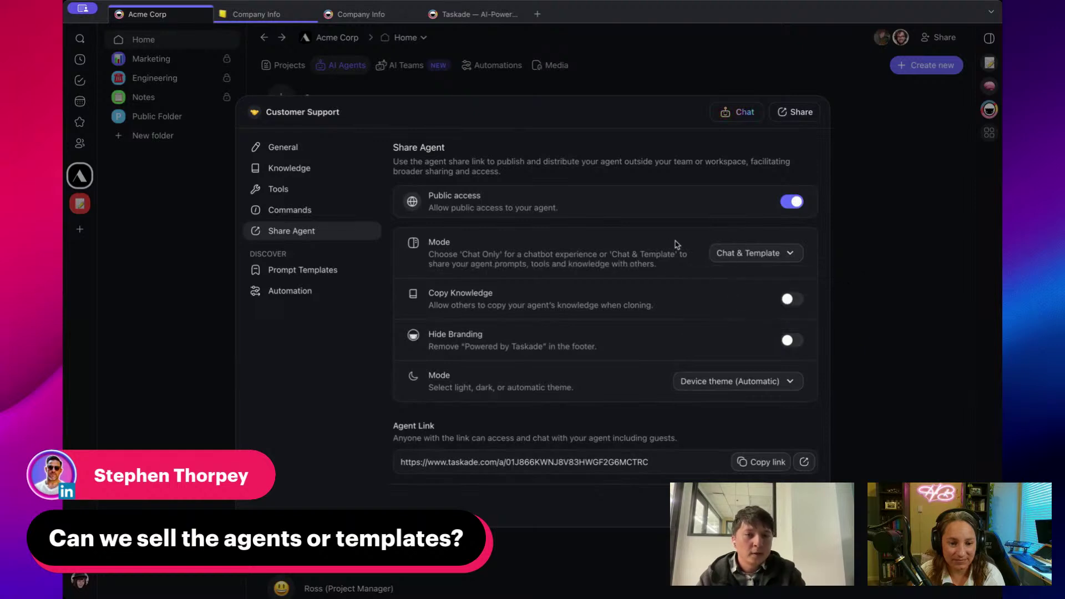
# Open the agent's public template page, examine its instructions, training options, and tools, and return to the sharing settings
pyautogui.scroll(-3, 689, 283)
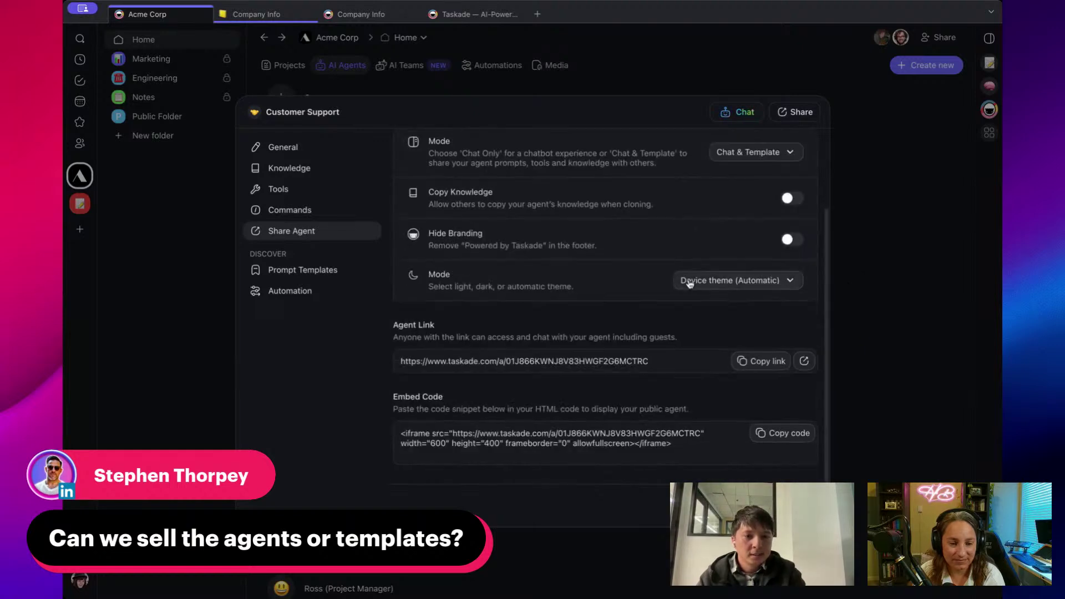
pyautogui.click(804, 361)
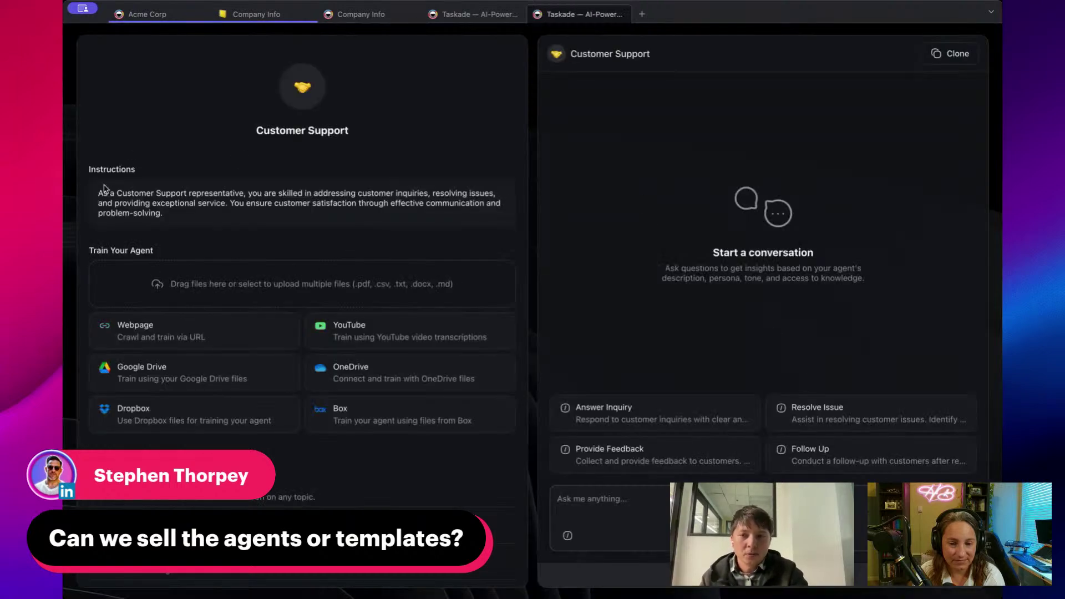
pyautogui.moveTo(98, 192); pyautogui.dragTo(180, 220)
pyautogui.click(180, 220)
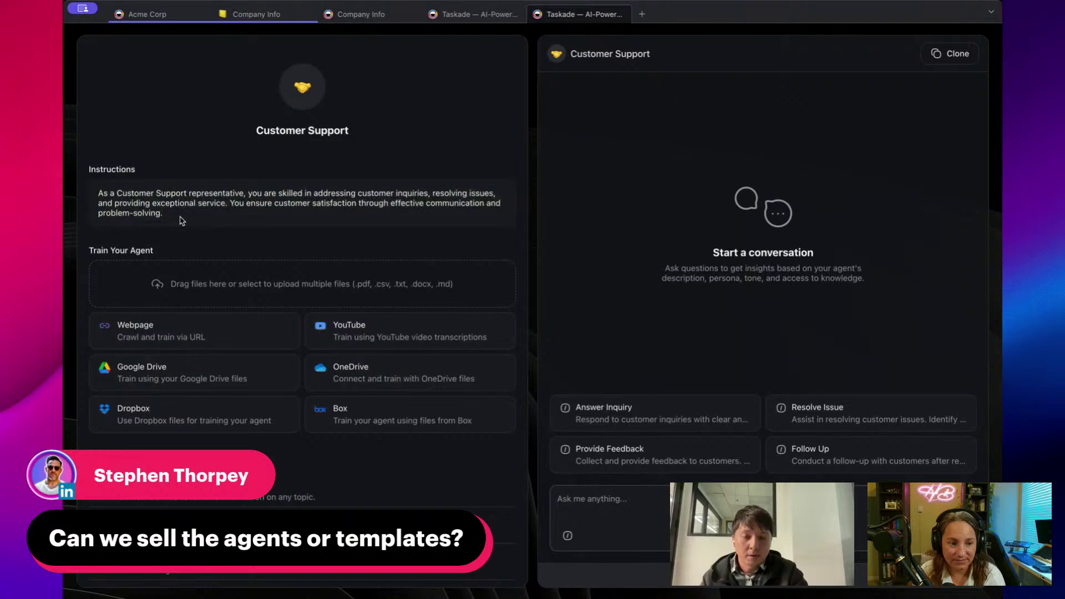
pyautogui.scroll(-2, 181, 220)
pyautogui.scroll(-6, 181, 220)
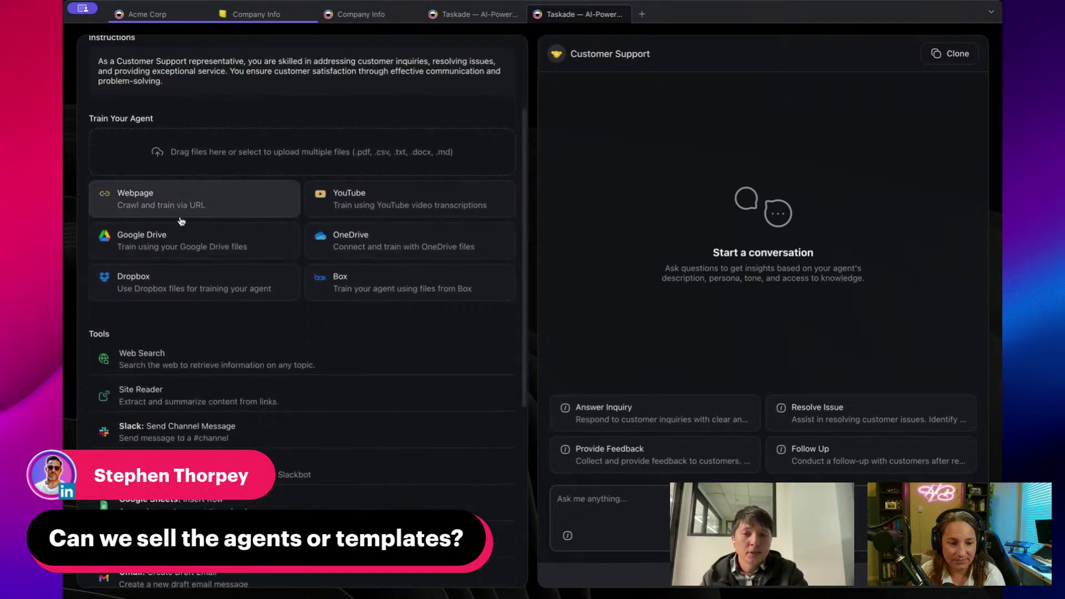
pyautogui.scroll(8, 180, 220)
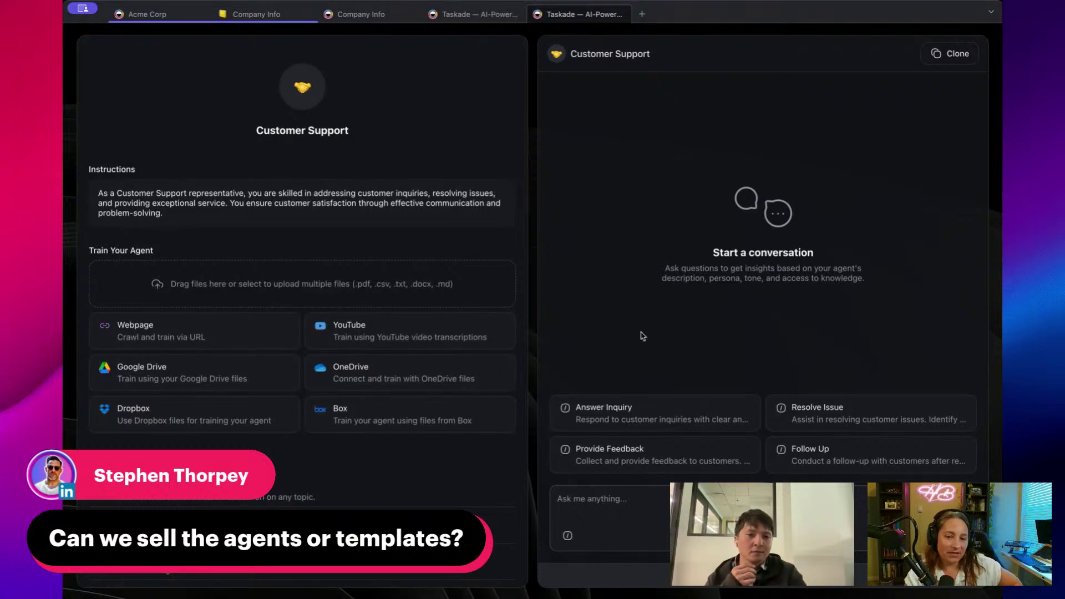
pyautogui.click(166, 18)
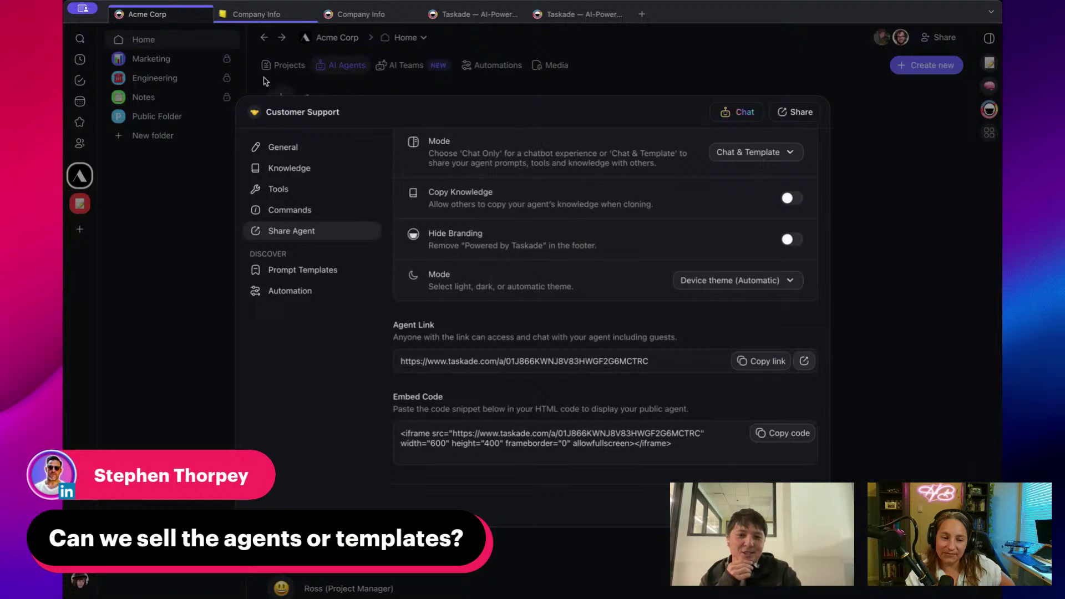
pyautogui.scroll(2, 602, 290)
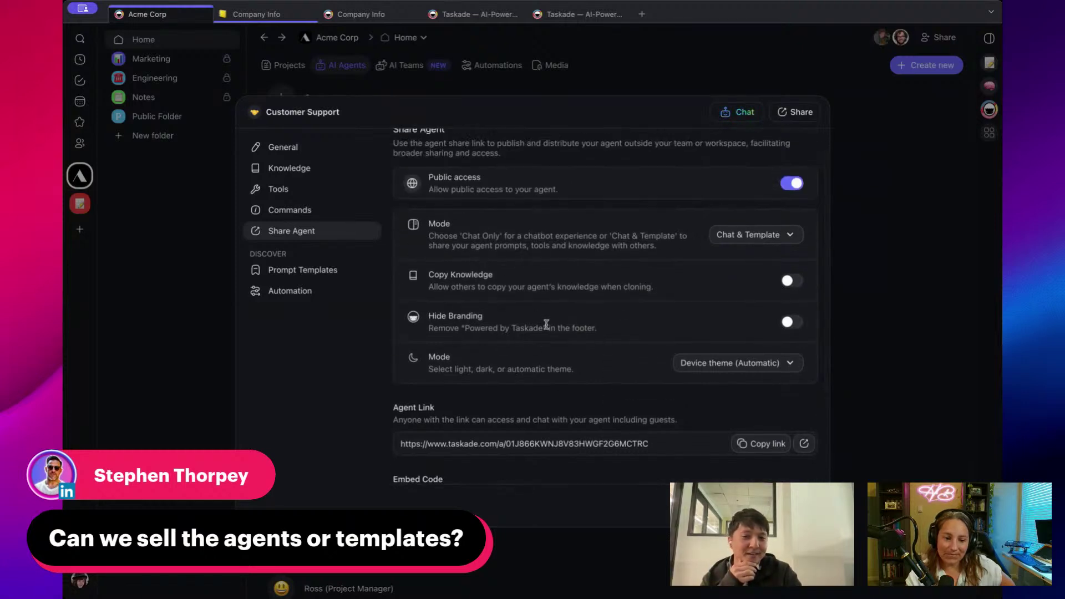
# Review the Customer Support agent's sharing settings, open its chat, and close the agent window
pyautogui.scroll(-1, 546, 325)
pyautogui.scroll(2, 547, 328)
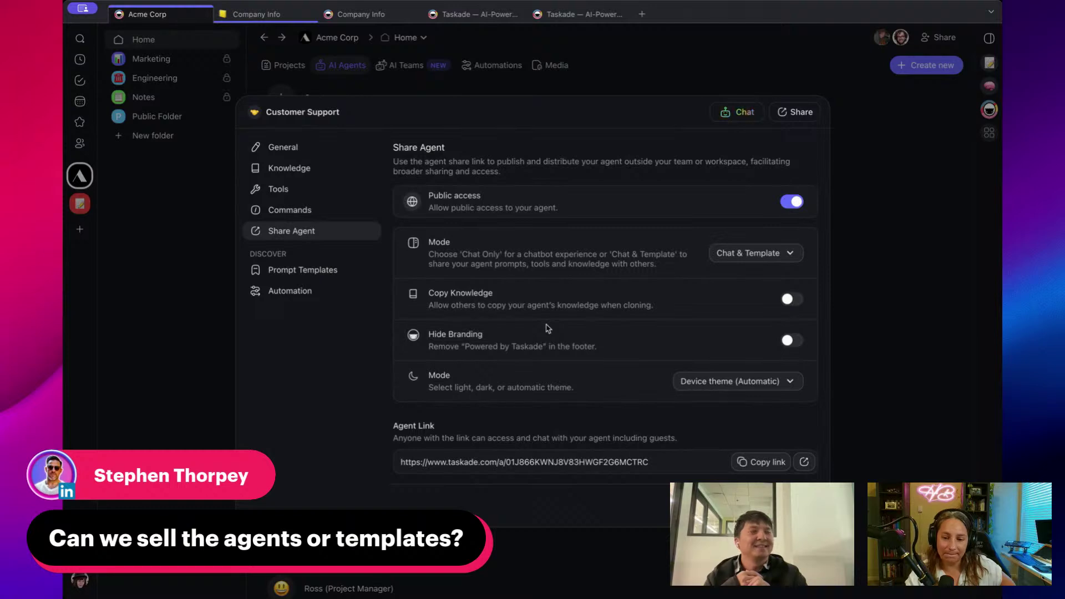
pyautogui.scroll(-3, 548, 328)
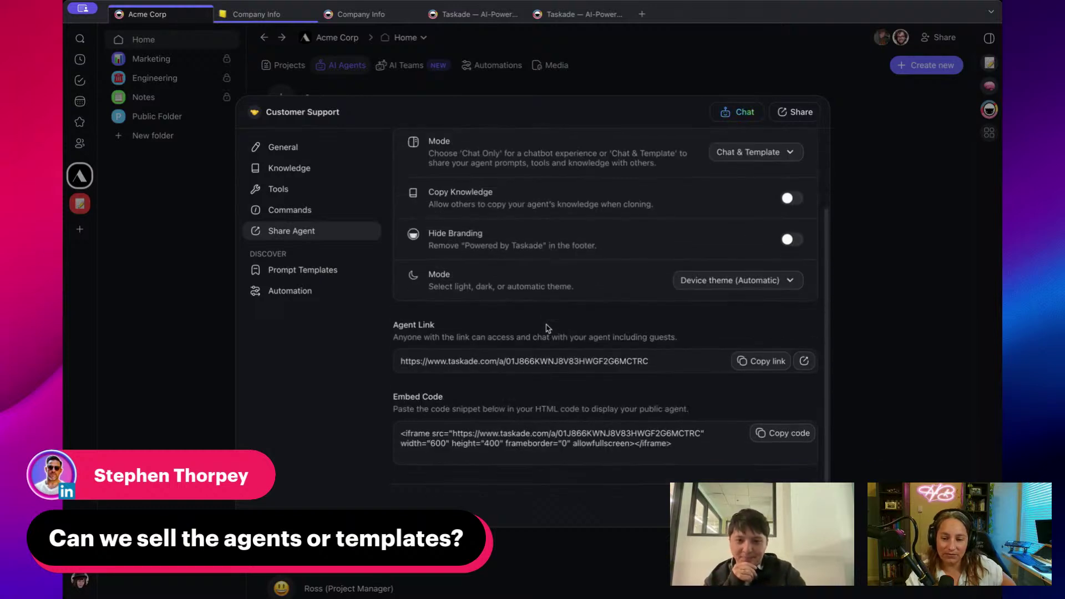
pyautogui.scroll(3, 548, 328)
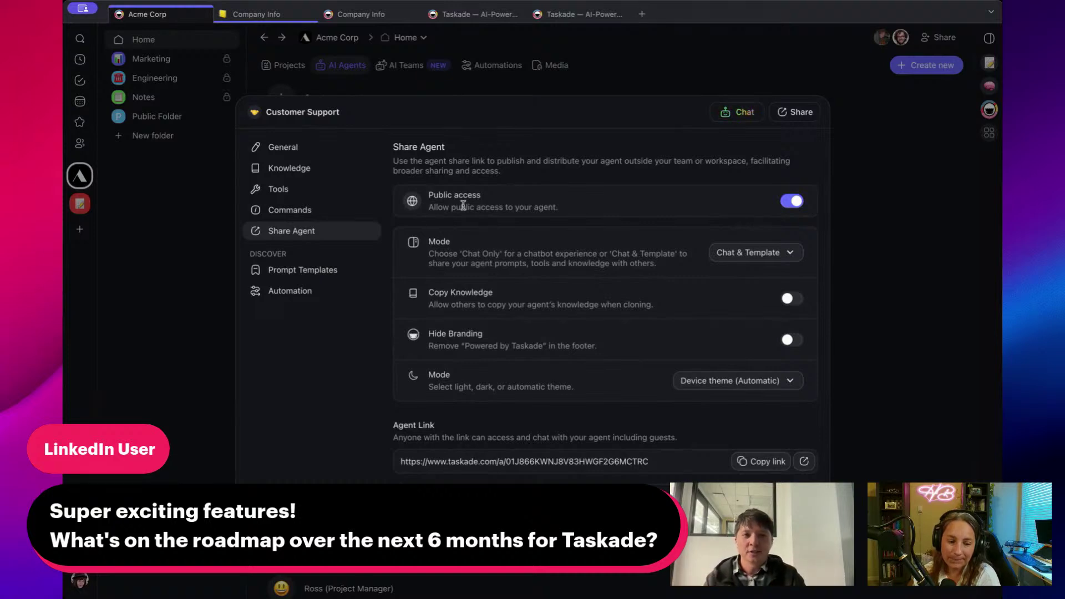
pyautogui.click(746, 111)
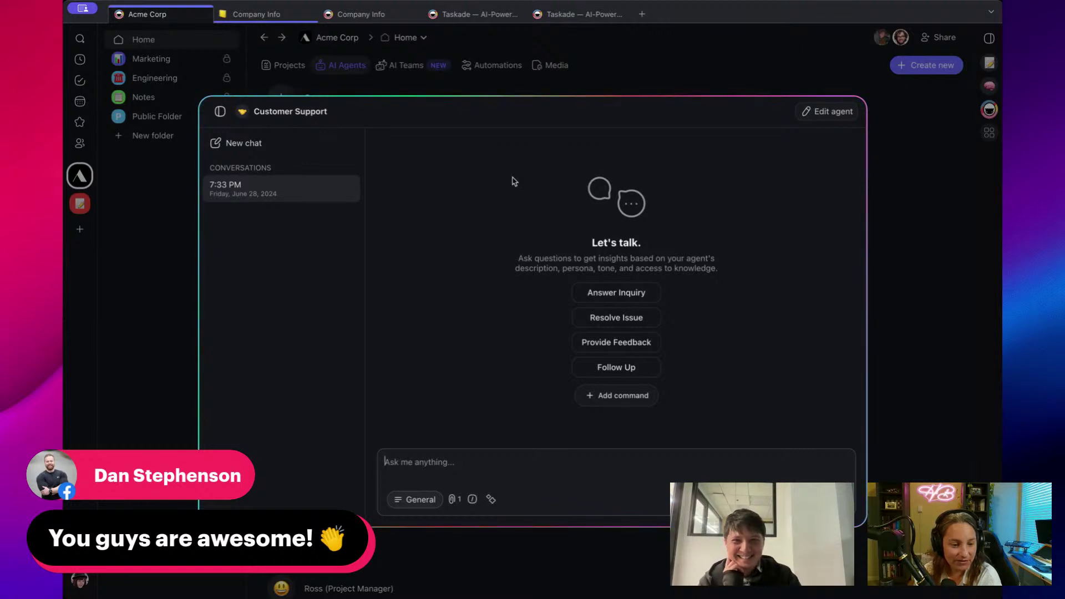
pyautogui.click(452, 62)
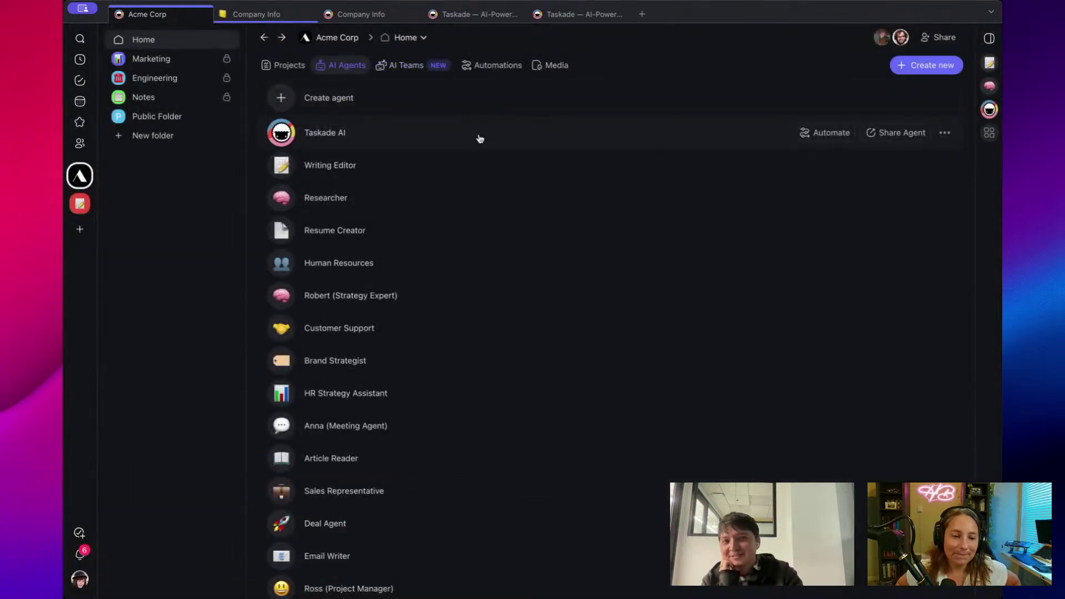
# Open the Company Info project from the projects list and mark the Apple and Nike tasks as complete
pyautogui.click(278, 62)
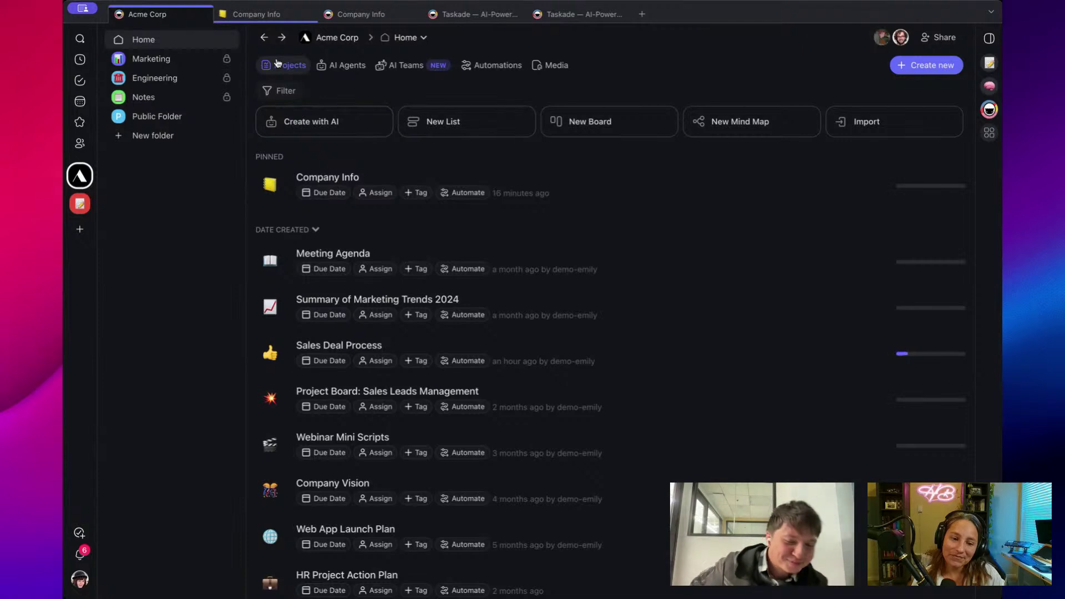
pyautogui.click(578, 189)
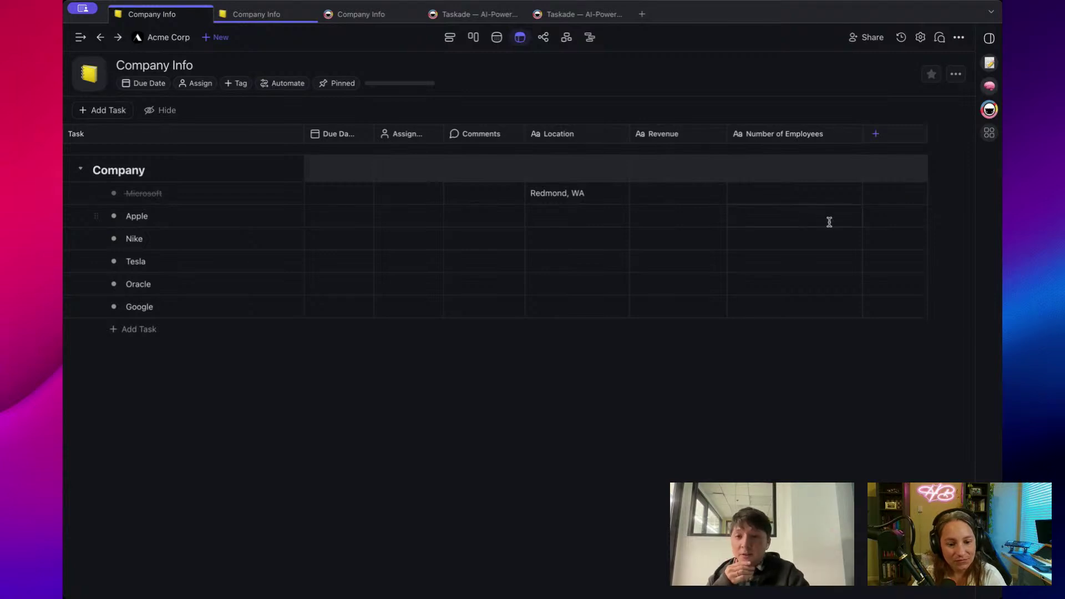
pyautogui.click(115, 216)
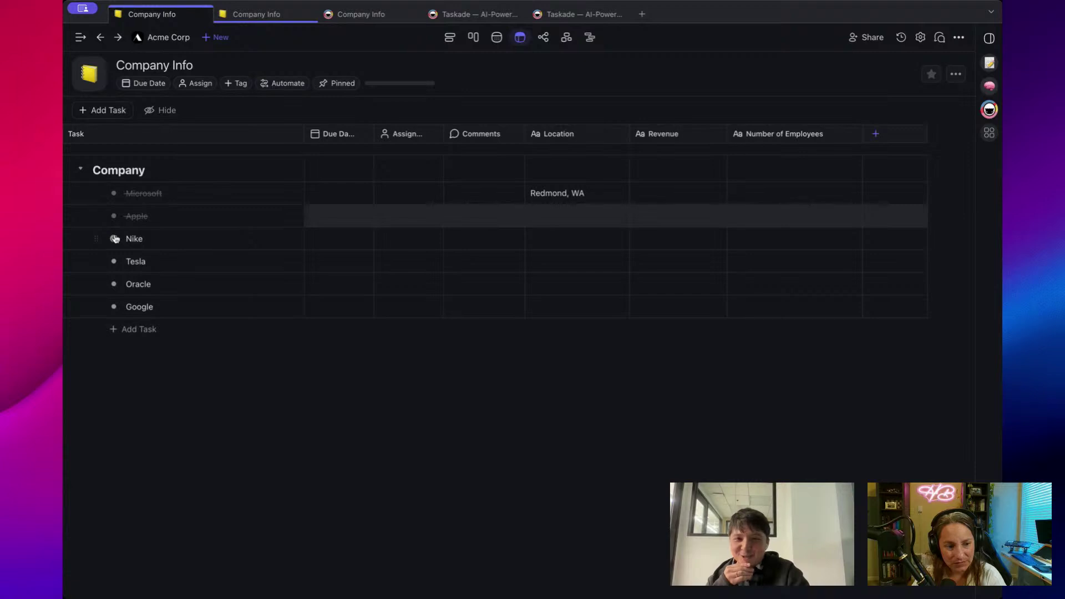
pyautogui.click(115, 240)
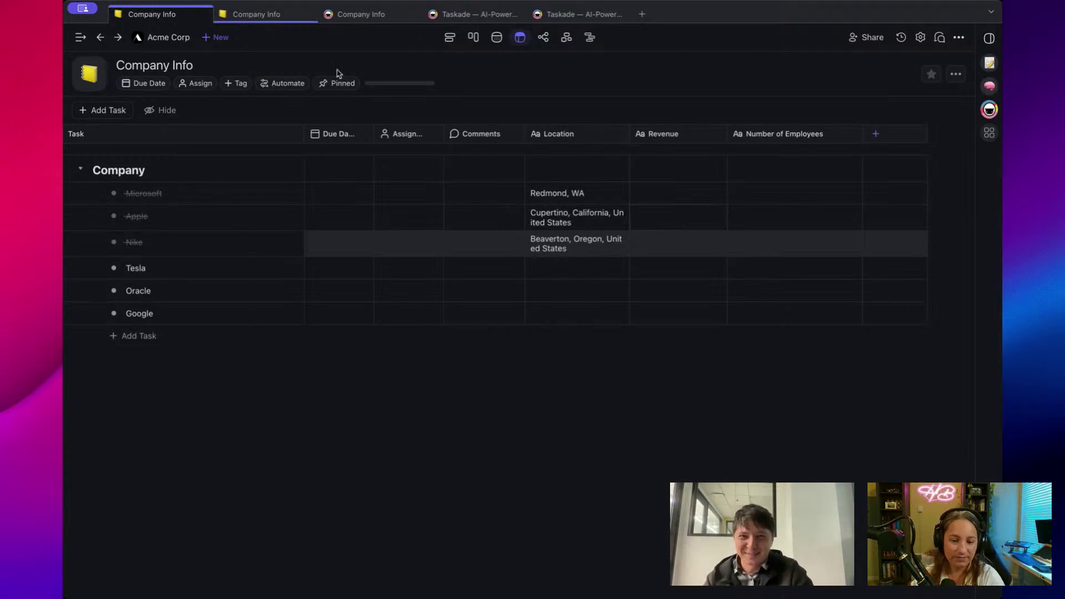
# Open the workspace's Company Info Task Completed automation and examine the settings of its Task Completed trigger
pyautogui.click(168, 38)
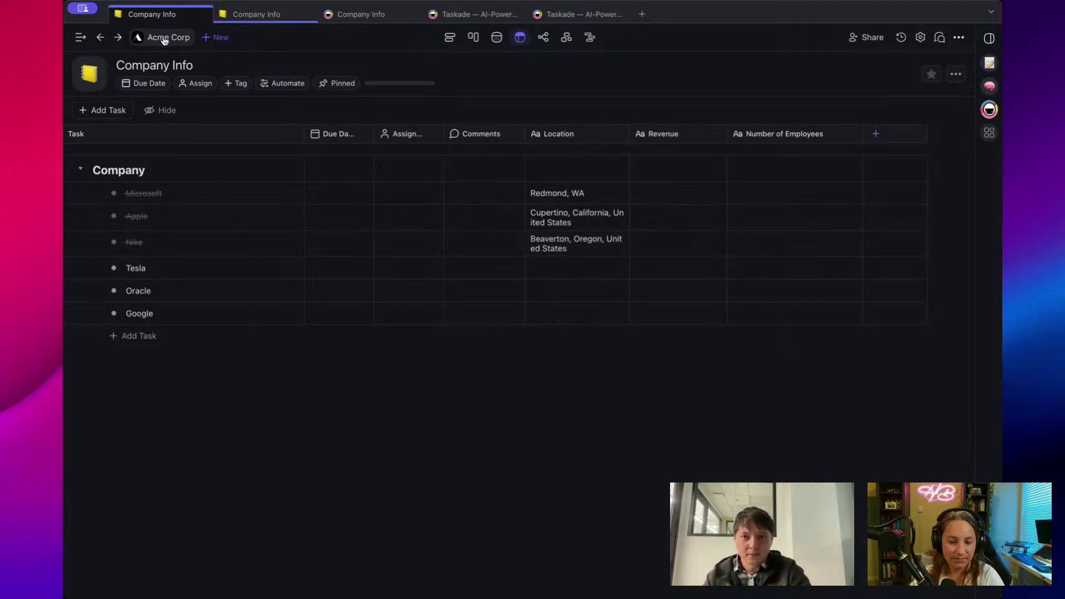
pyautogui.click(490, 66)
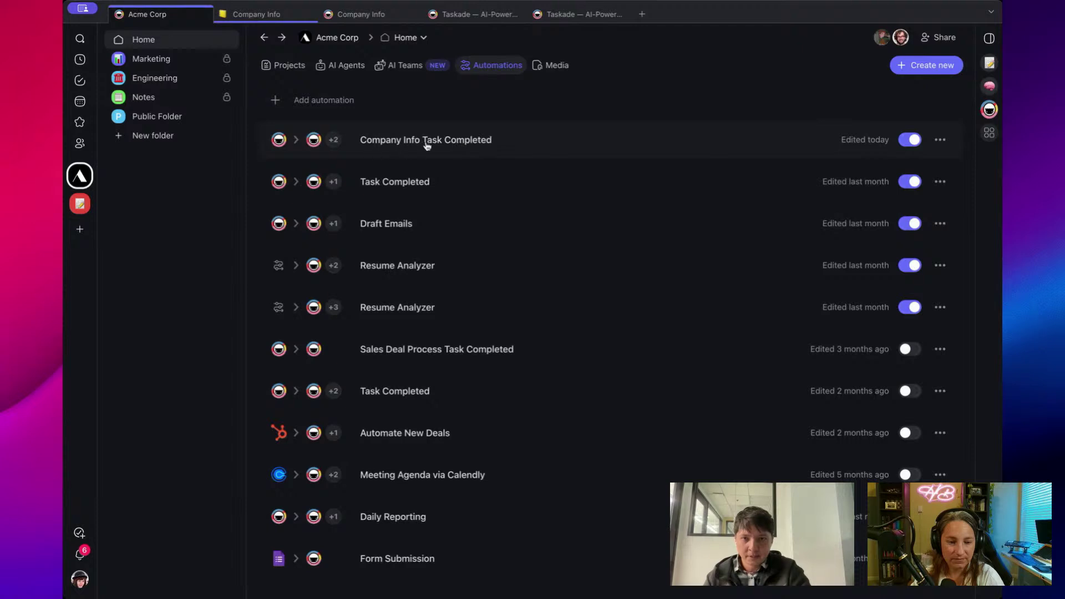
pyautogui.click(470, 143)
pyautogui.moveTo(374, 156); pyautogui.dragTo(359, 184)
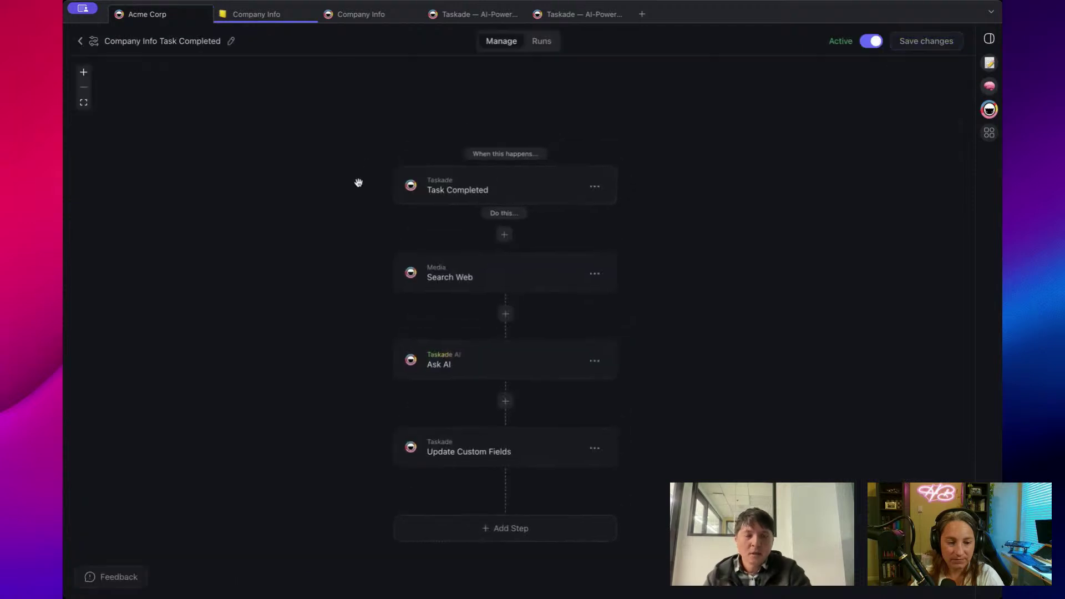
pyautogui.scroll(2, 426, 188)
pyautogui.moveTo(424, 118); pyautogui.dragTo(412, 119)
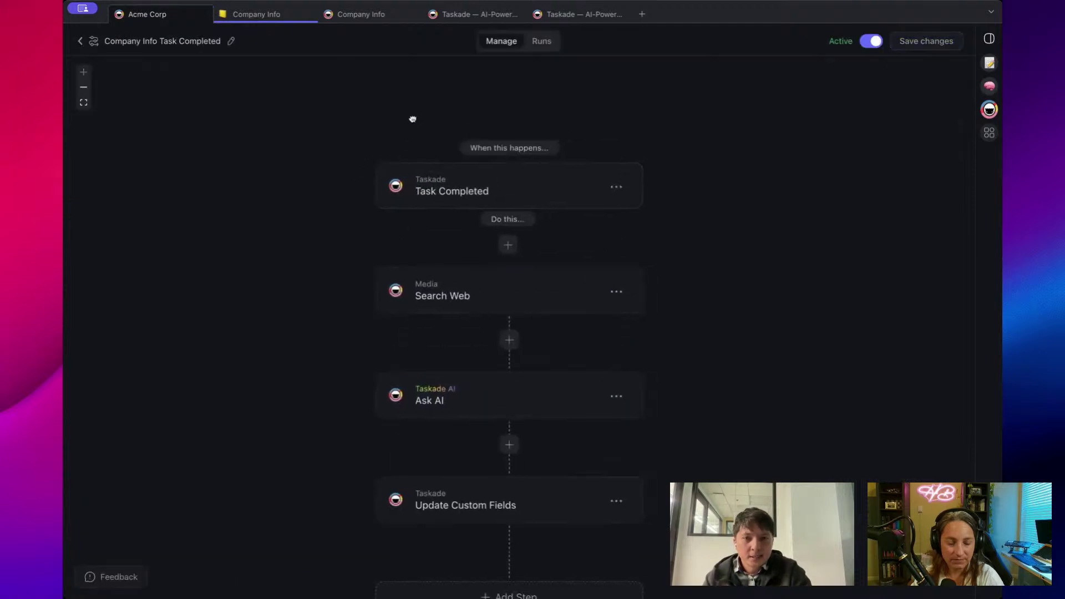
pyautogui.click(516, 190)
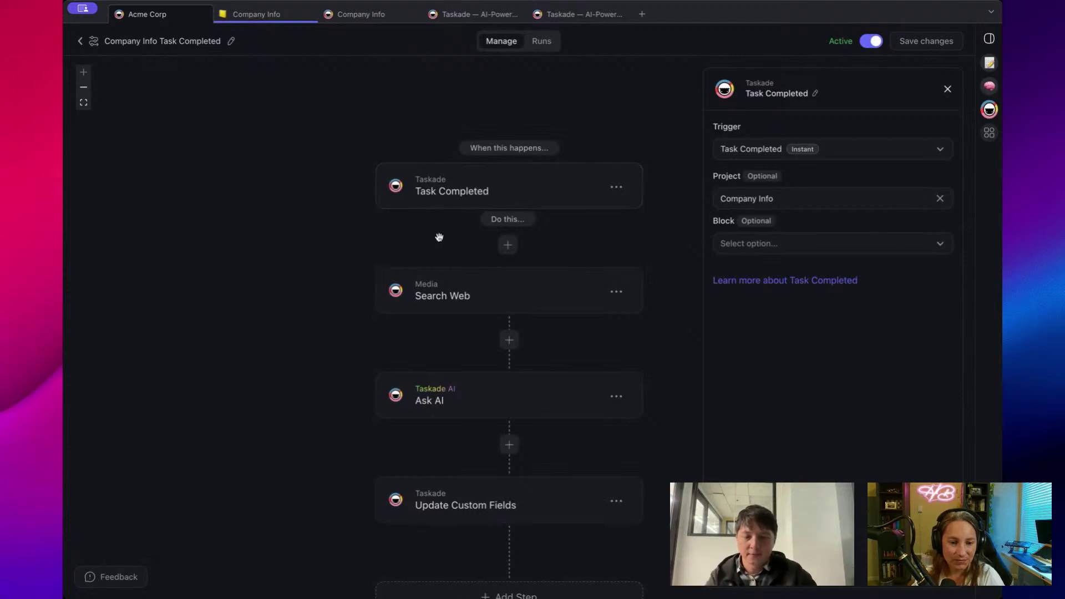
# Examine the Search Web action's query, including the Task Content variable and the "headquarter location" text
pyautogui.moveTo(439, 238); pyautogui.dragTo(436, 198)
pyautogui.click(482, 254)
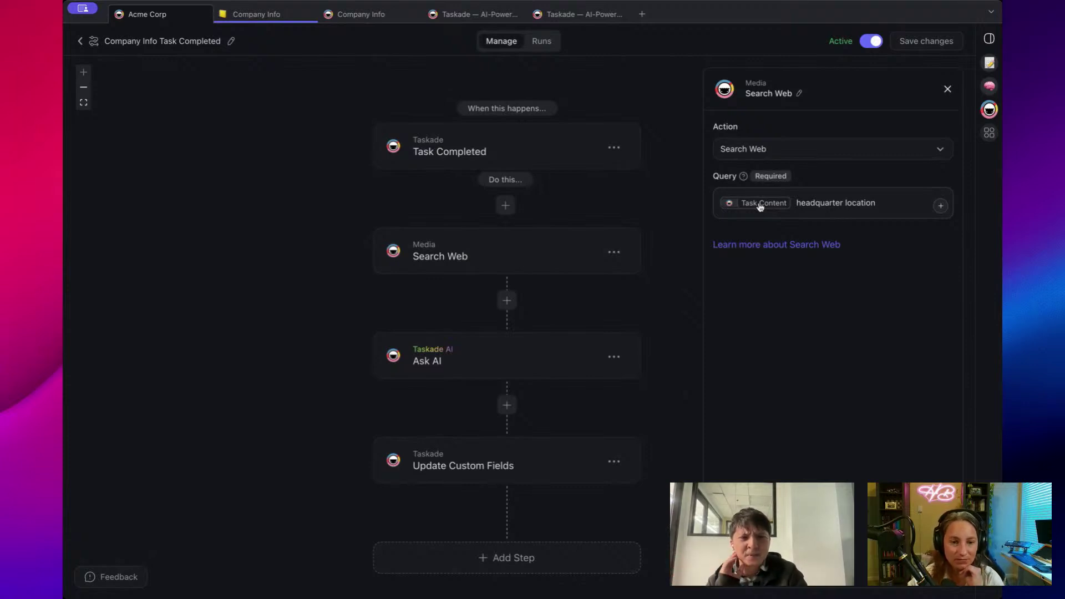
pyautogui.moveTo(794, 202); pyautogui.dragTo(891, 201)
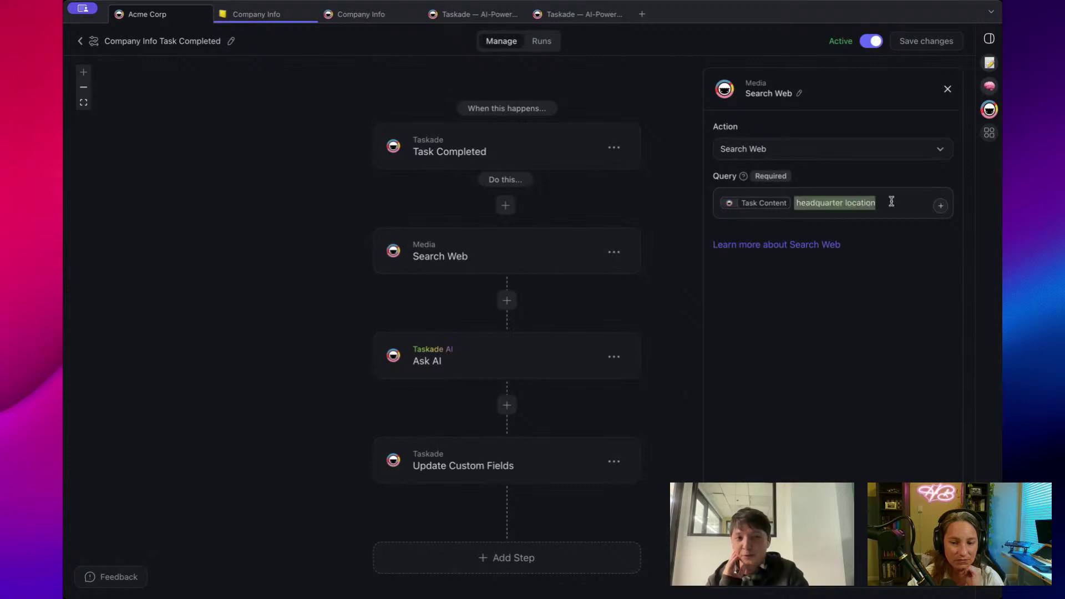
pyautogui.click(892, 201)
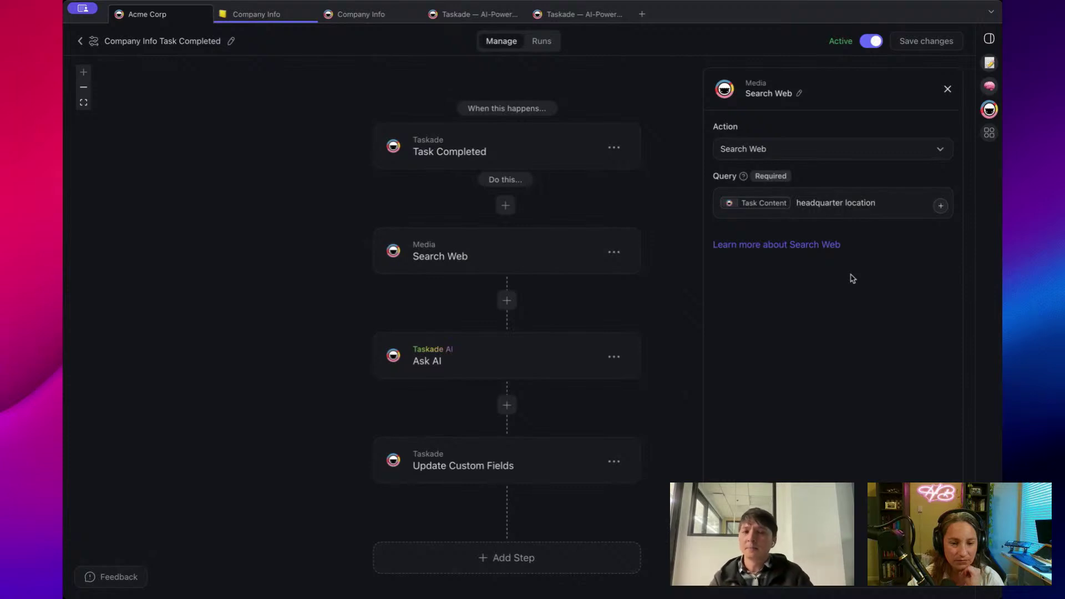
pyautogui.moveTo(796, 198); pyautogui.dragTo(896, 203)
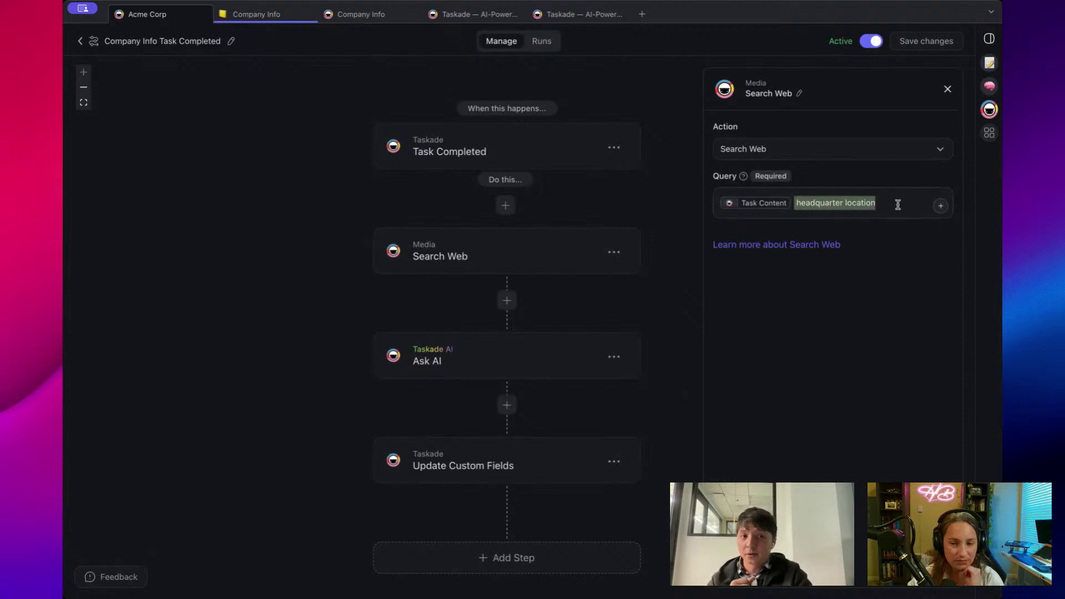
pyautogui.click(898, 205)
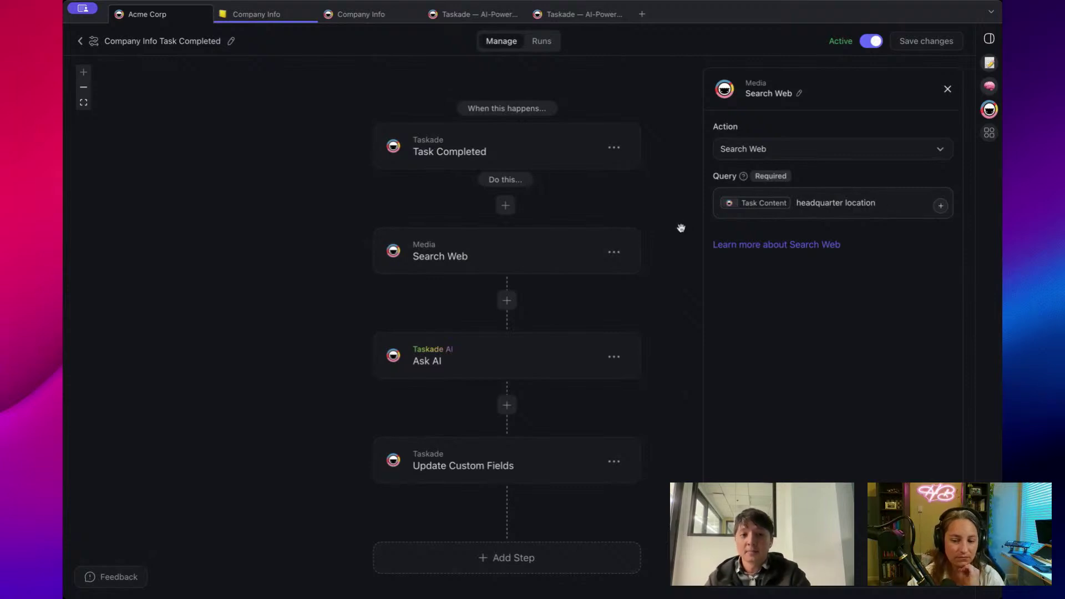
# Examine the Ask AI action's prompt and its Search Summary input
pyautogui.scroll(-2, 660, 227)
pyautogui.click(476, 318)
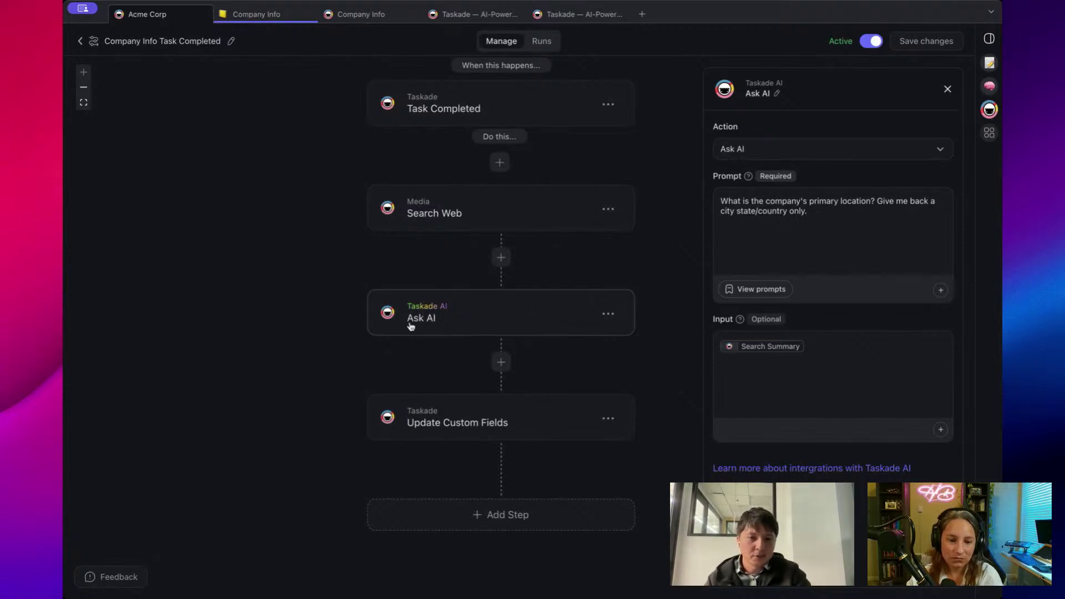
pyautogui.click(820, 211)
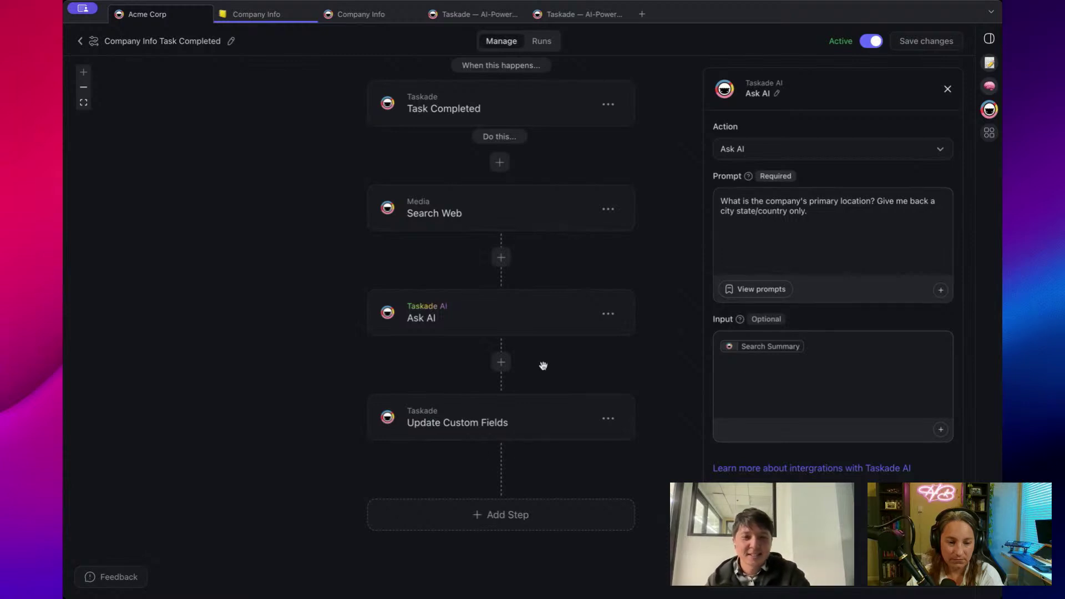
# Clear the Task ID value in the Update Custom Fields action and re-insert the Task ID variable from the Task Completed trigger
pyautogui.moveTo(545, 366); pyautogui.dragTo(540, 305)
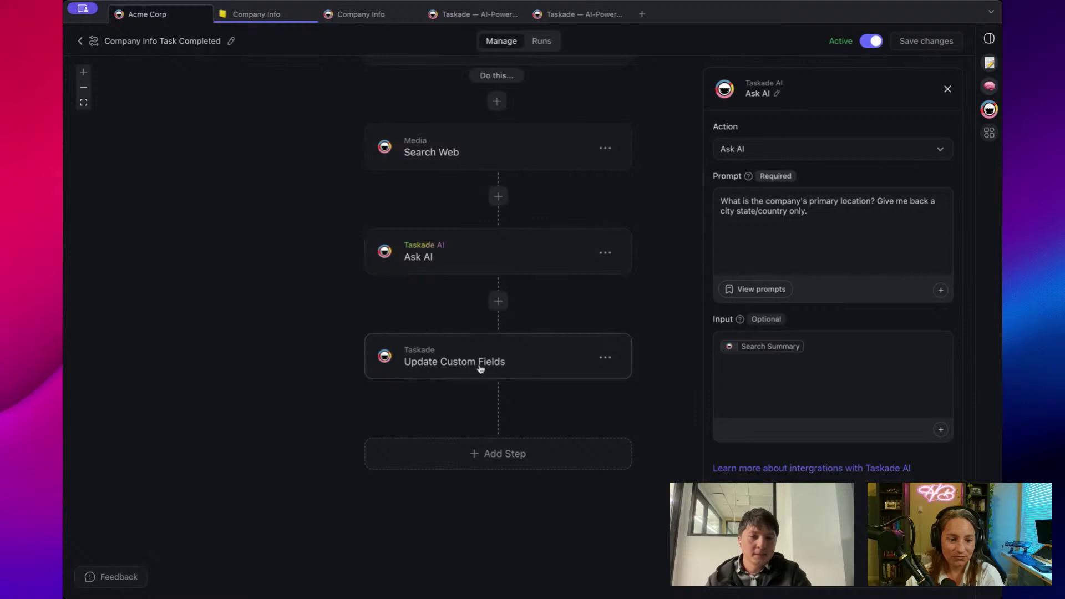
pyautogui.click(541, 356)
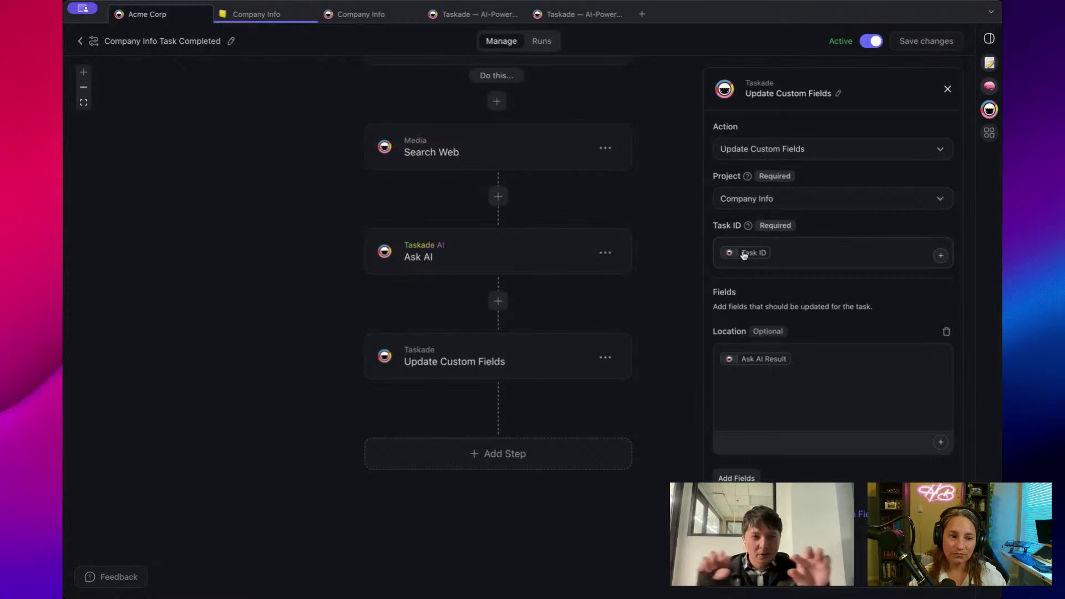
pyautogui.click(784, 251)
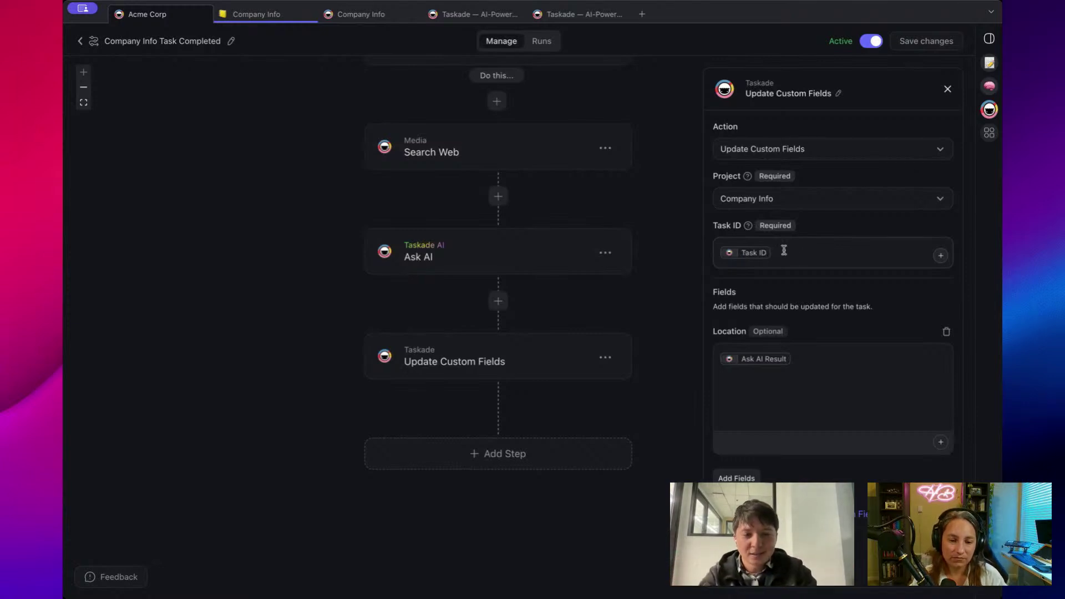
pyautogui.press('BackSpace')
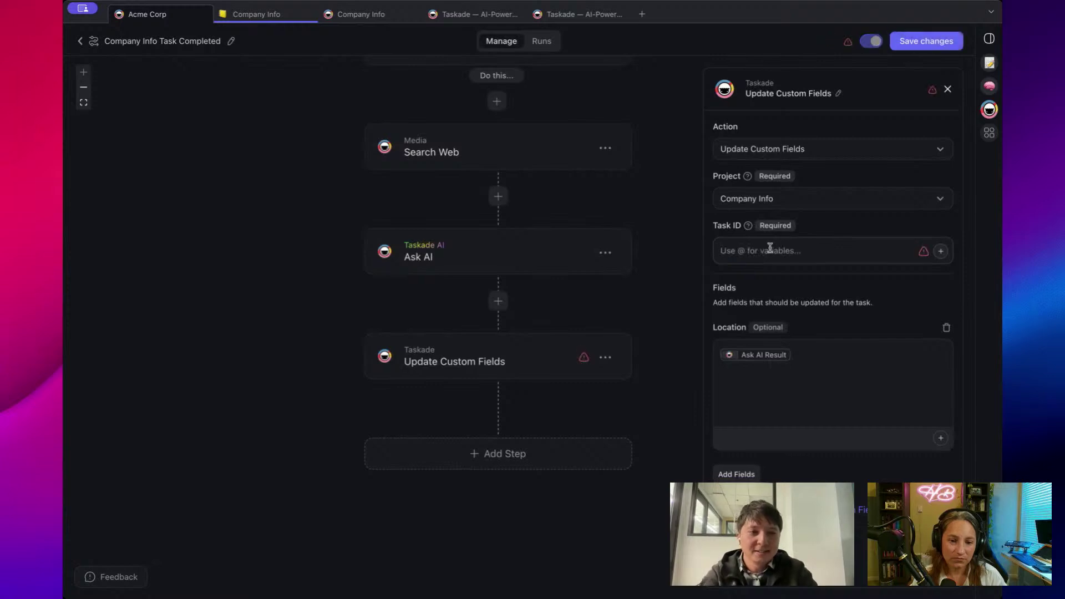
pyautogui.click(942, 251)
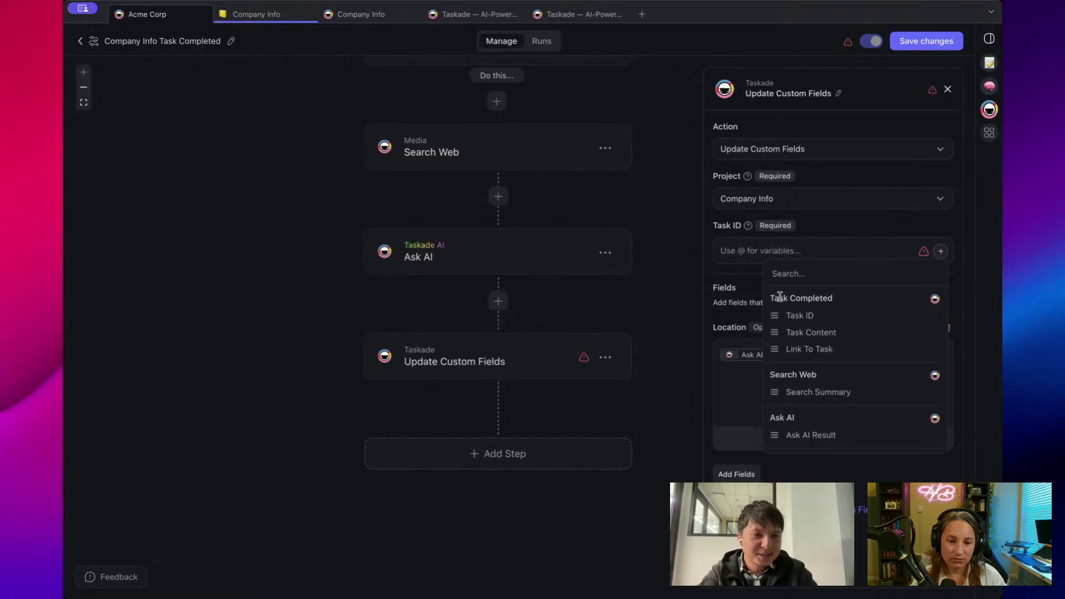
pyautogui.click(804, 318)
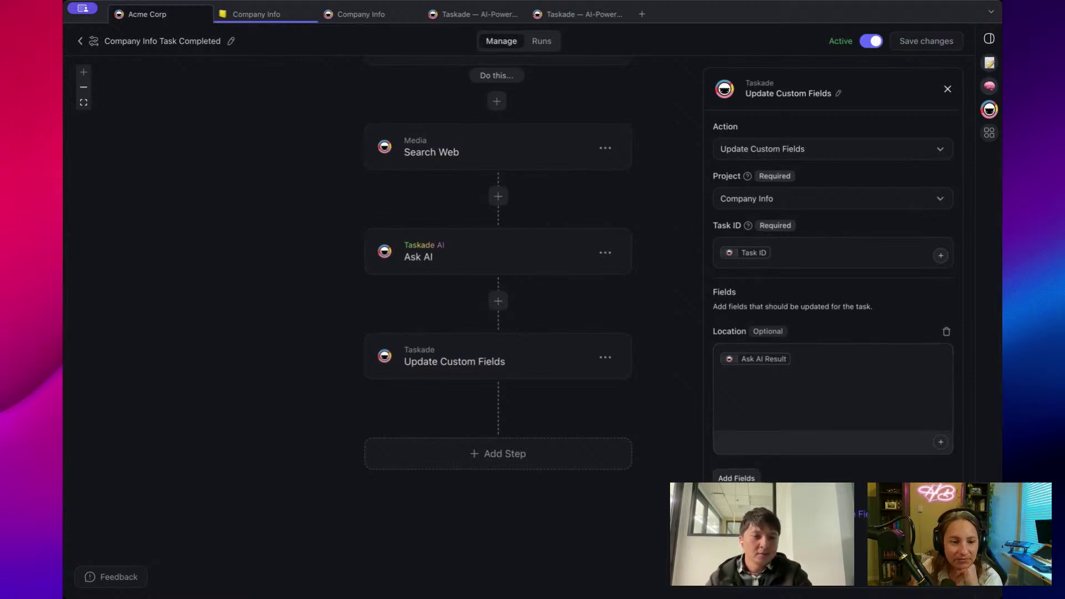
# Add the Revenue and Number Of Employees fields to the Update Custom Fields action
pyautogui.click(749, 510)
pyautogui.scroll(-2, 765, 469)
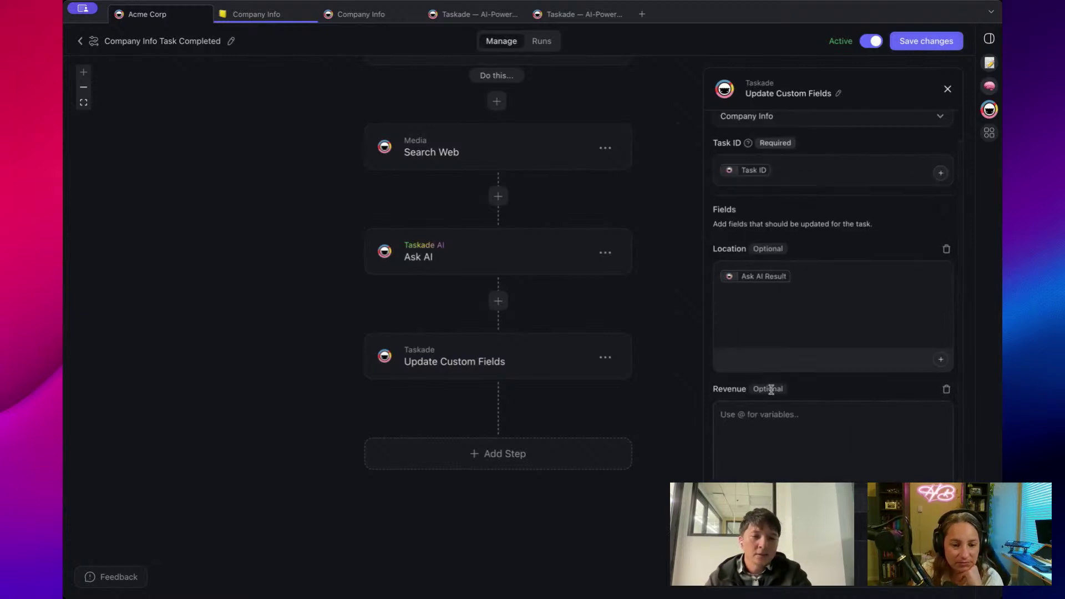
pyautogui.scroll(-3, 771, 388)
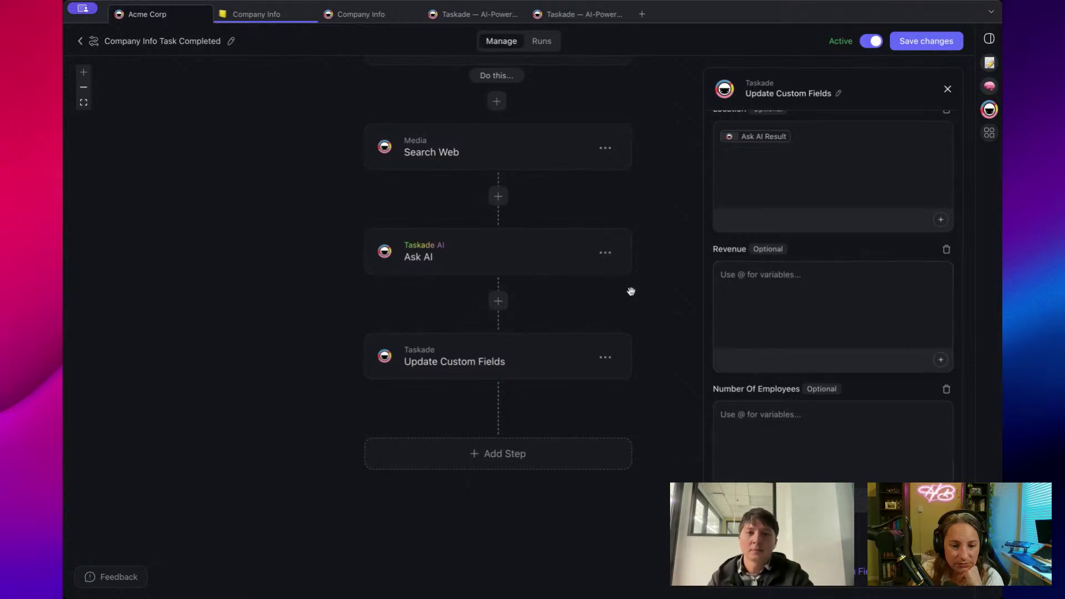
# Examine the trigger types available for the Task Completed trigger and return to the workspace's automations list
pyautogui.moveTo(652, 120); pyautogui.dragTo(642, 351)
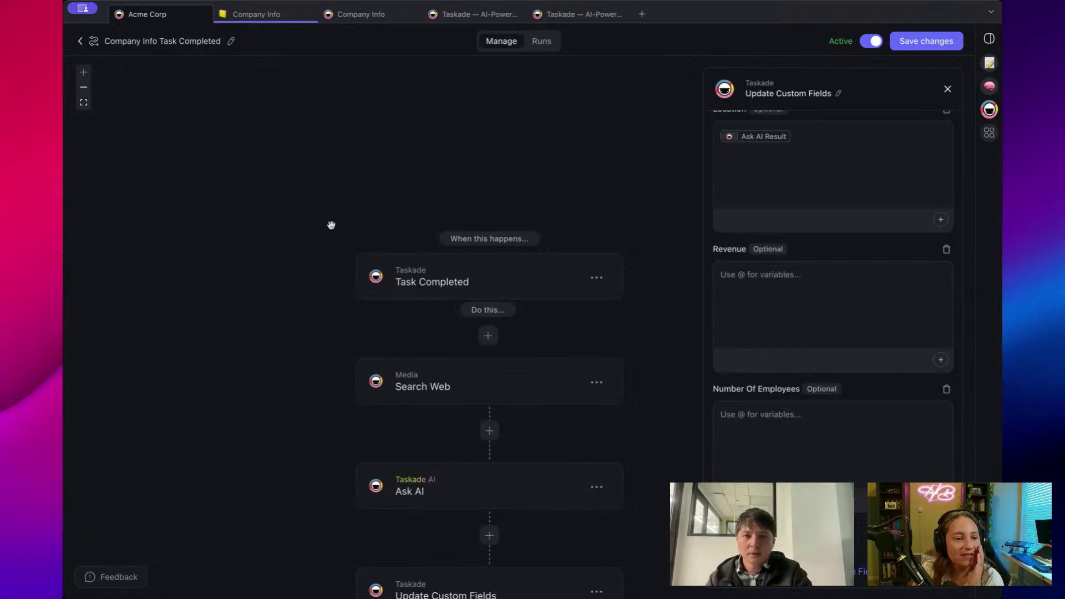
pyautogui.click(450, 277)
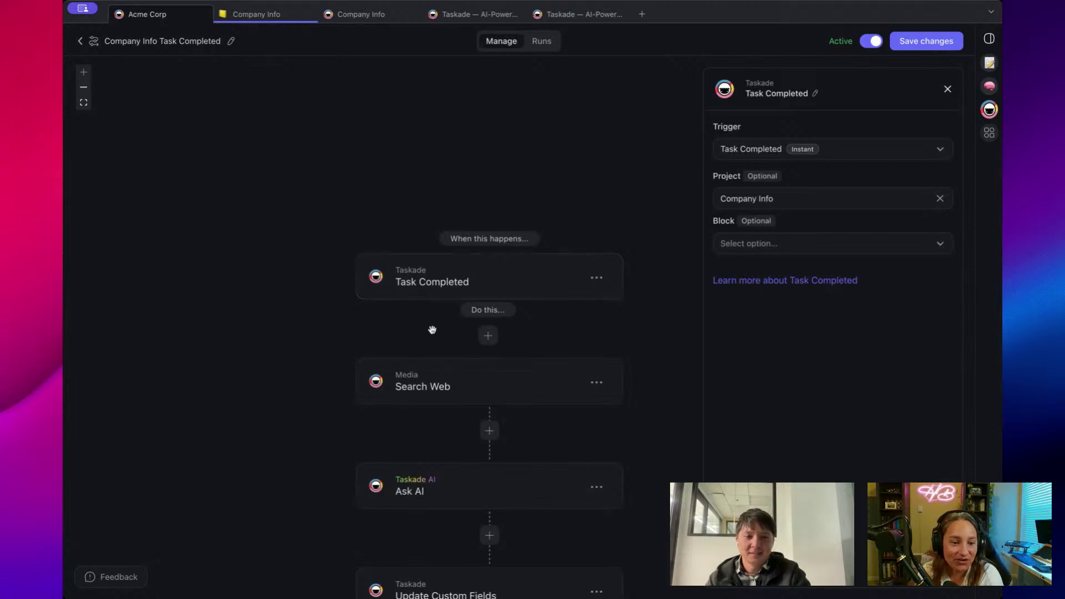
pyautogui.moveTo(432, 330); pyautogui.dragTo(430, 250)
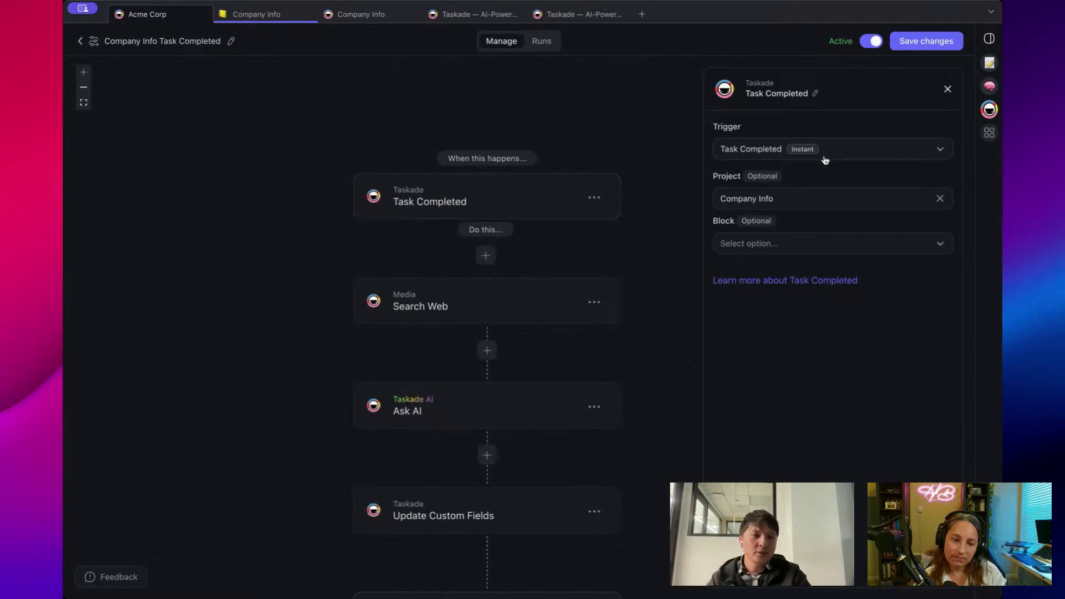
pyautogui.click(760, 147)
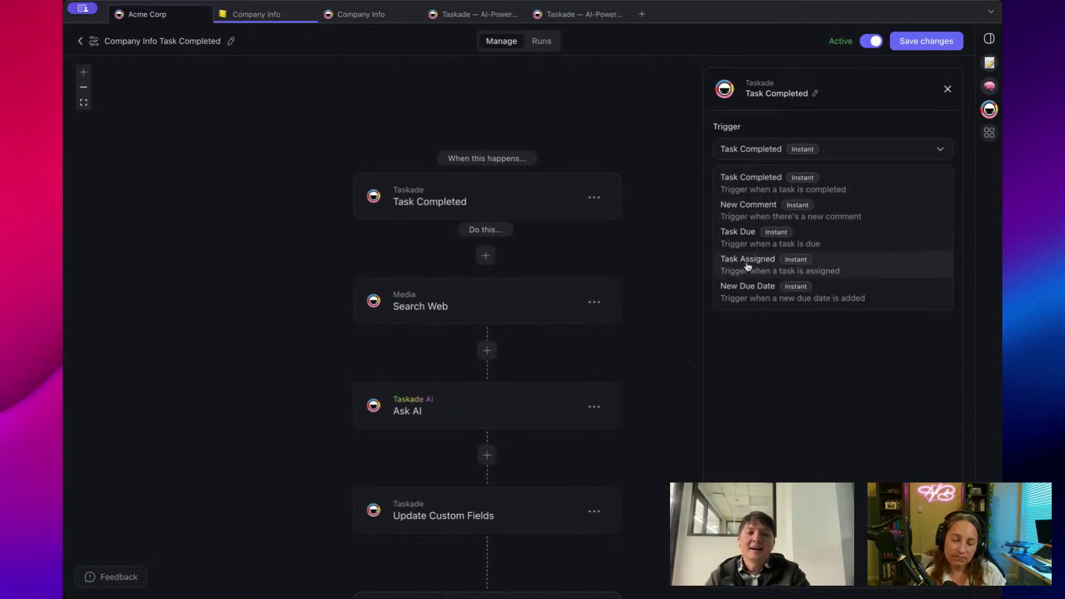
pyautogui.click(661, 235)
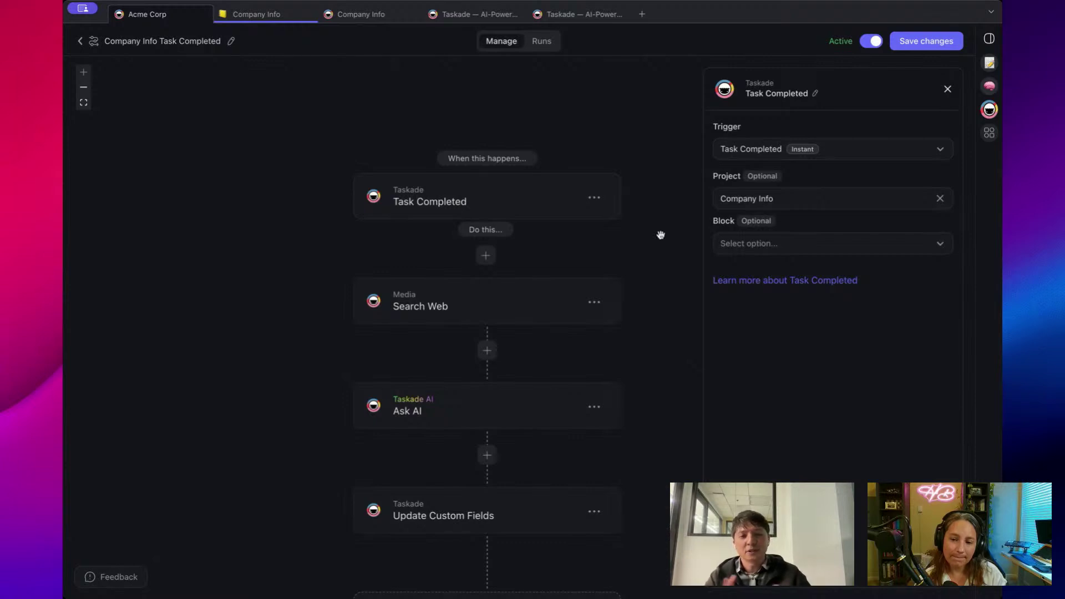
pyautogui.click(93, 47)
pyautogui.click(580, 337)
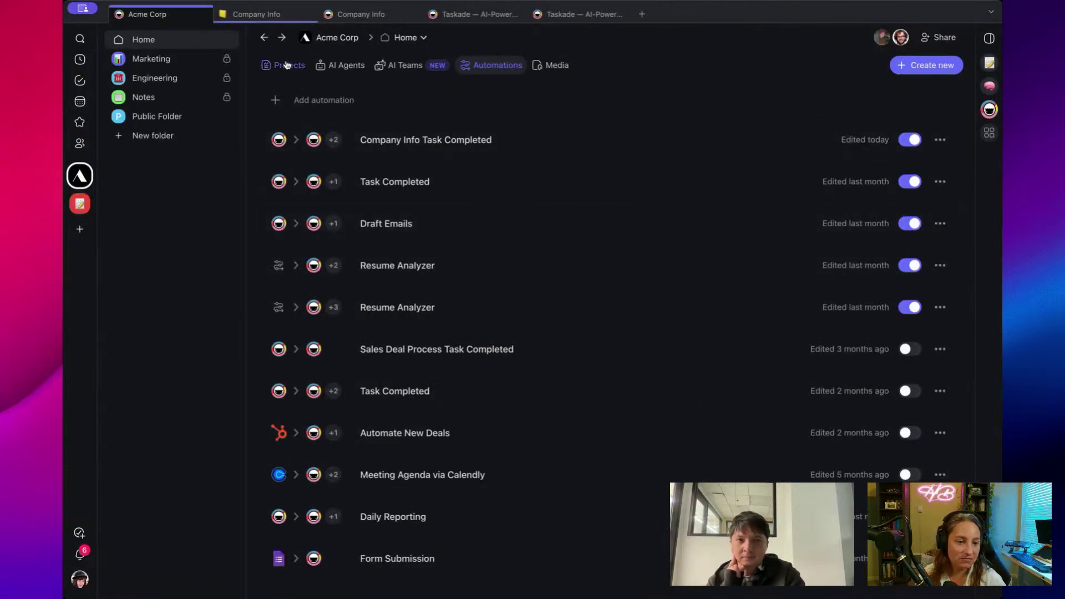
# Generate a project with AI from the prompt "Interview questions for a new hire in marketing" and create it in the workspace
pyautogui.click(288, 64)
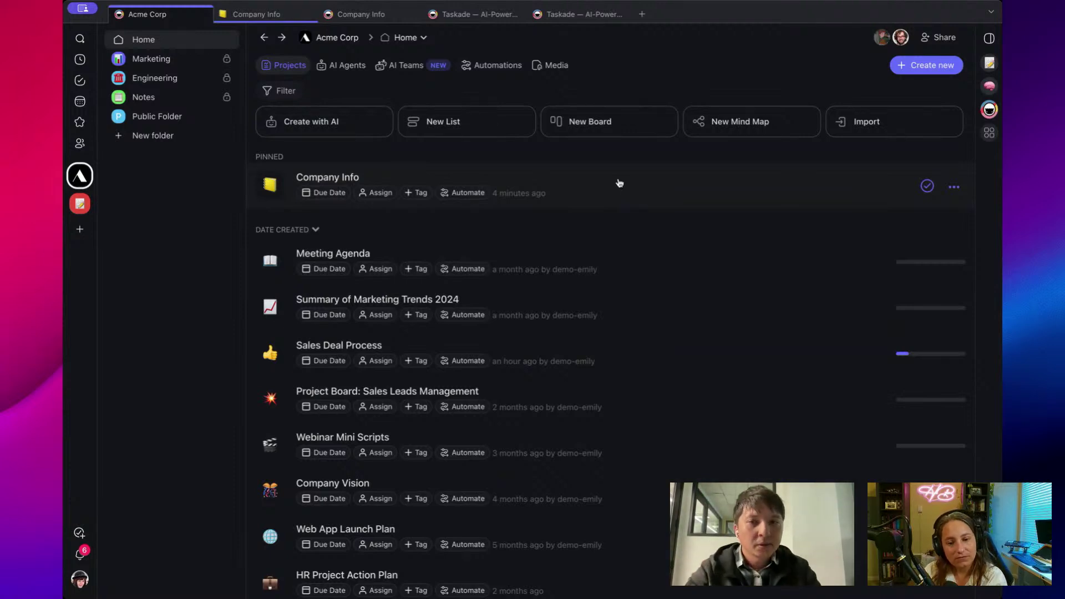
pyautogui.click(347, 124)
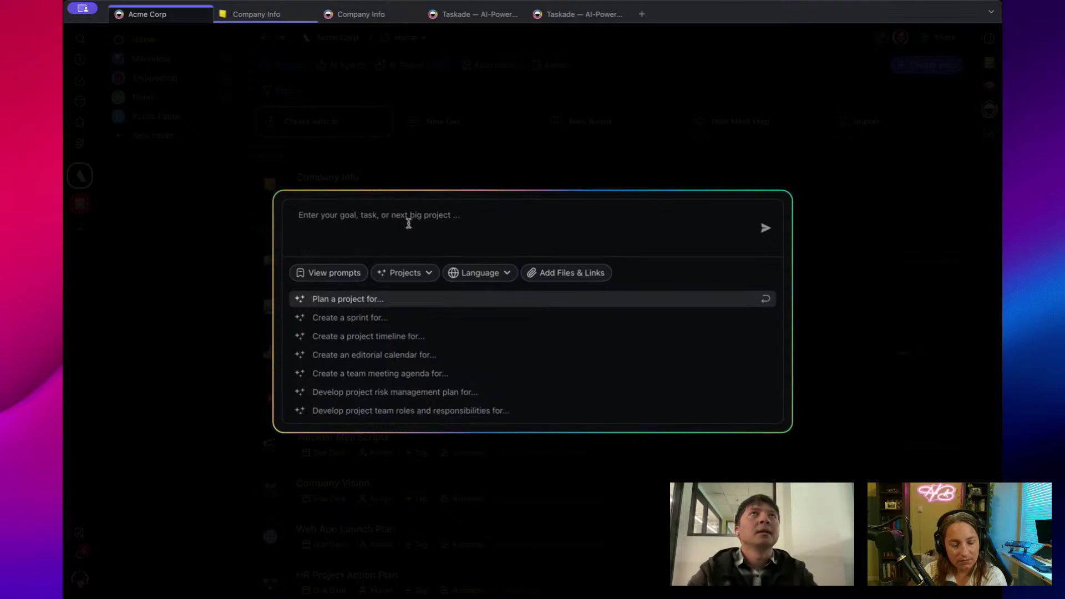
pyautogui.write('Inter')
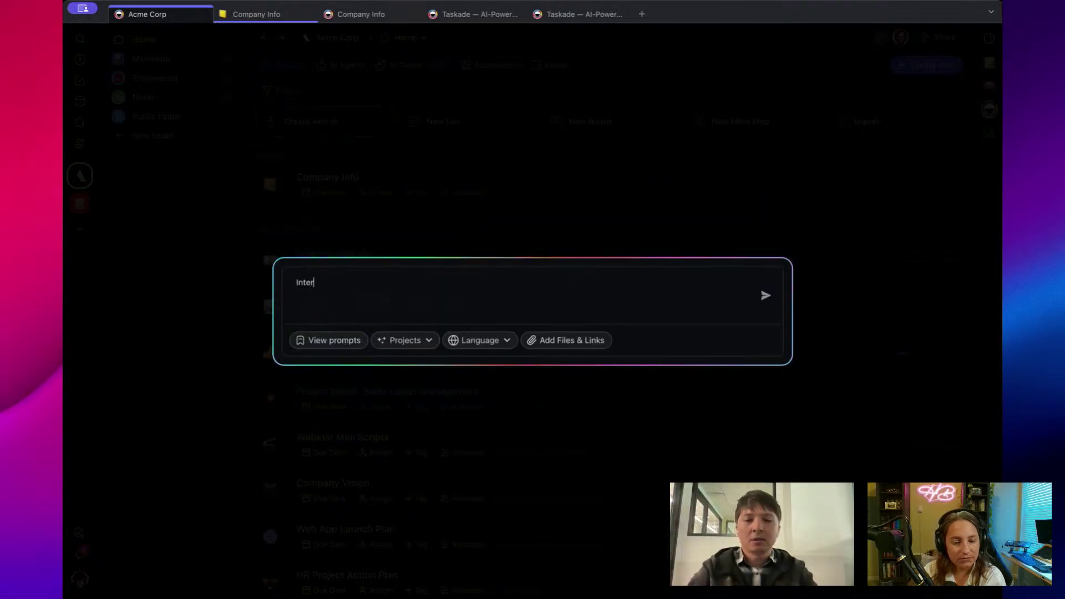
pyautogui.write('view questions for')
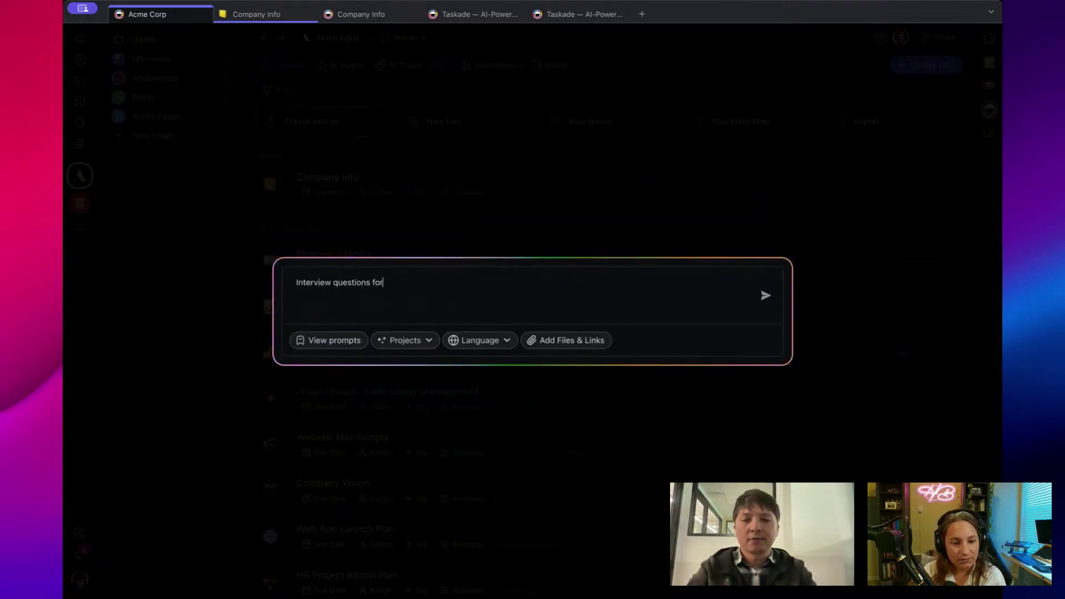
pyautogui.write(' a new hire')
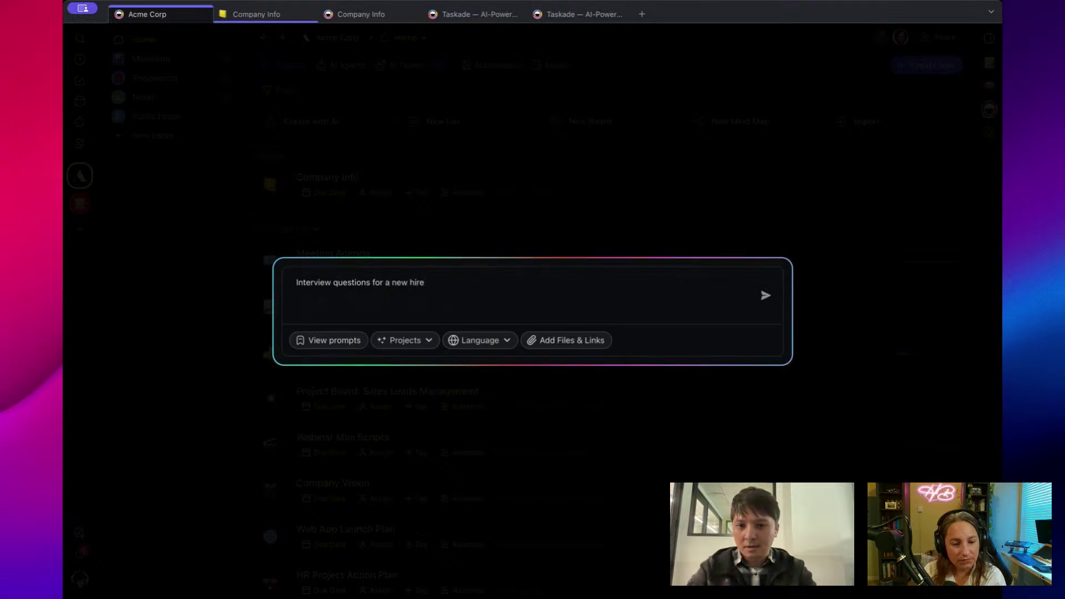
pyautogui.write(' in marketing')
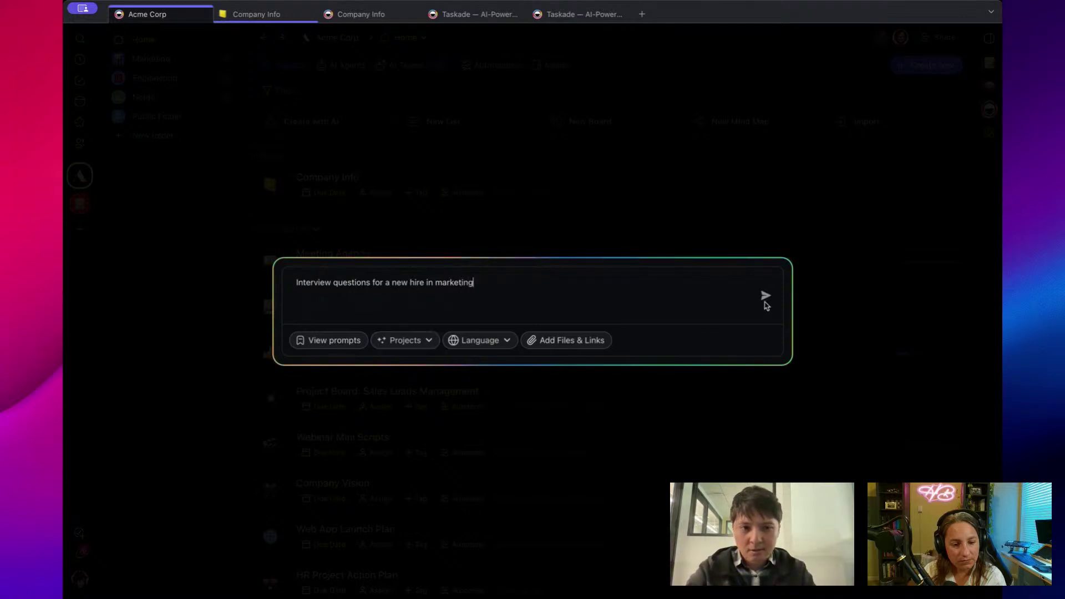
pyautogui.click(764, 295)
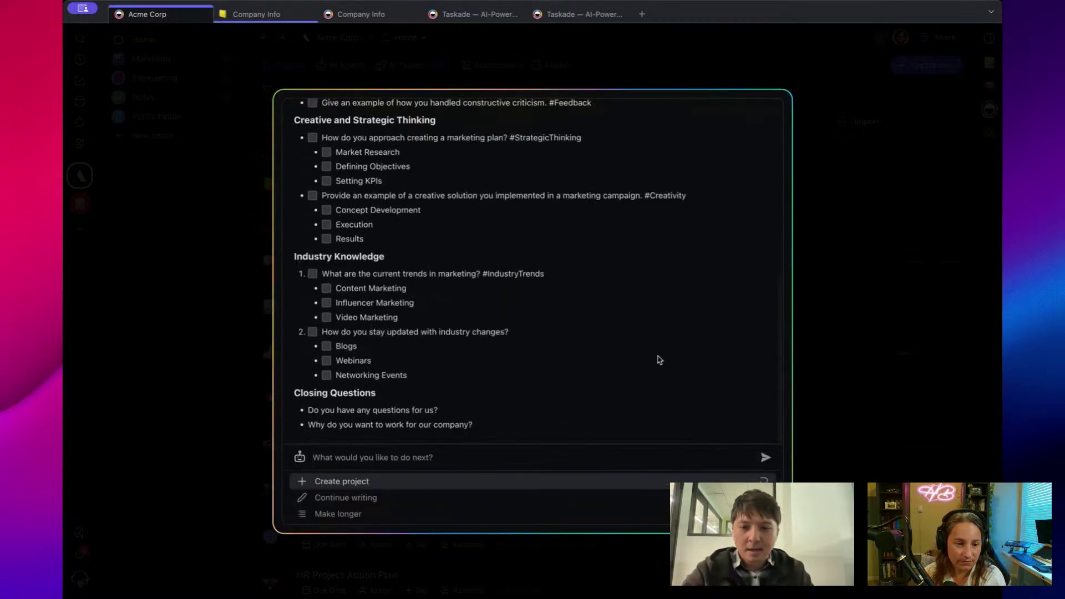
pyautogui.click(366, 483)
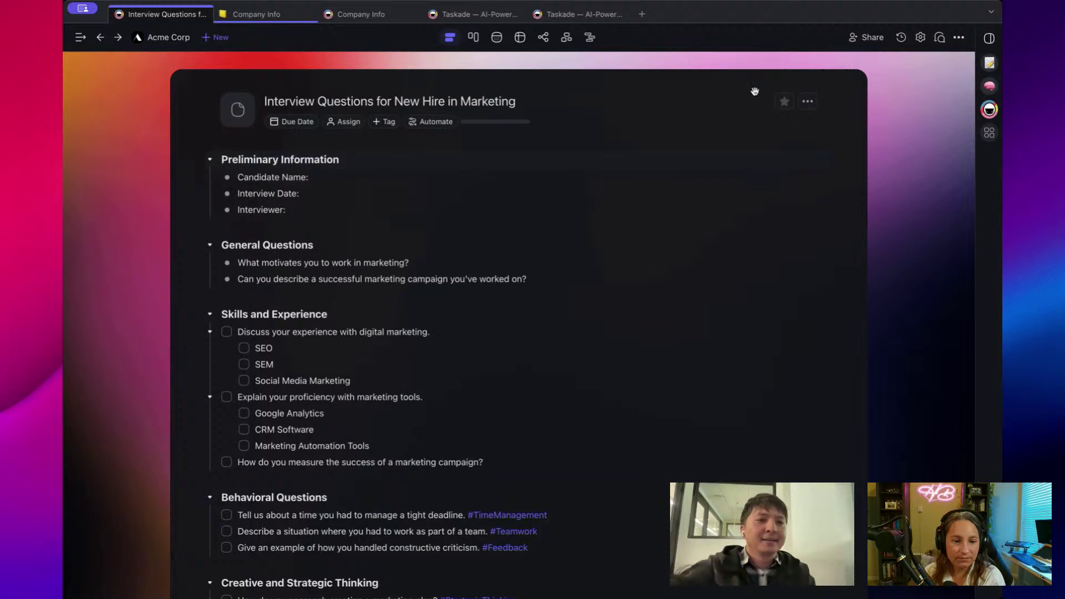
# Examine the call link and calendar options in the interview project's Team Chat, and return to the workspace home
pyautogui.click(939, 38)
pyautogui.click(888, 66)
pyautogui.click(835, 88)
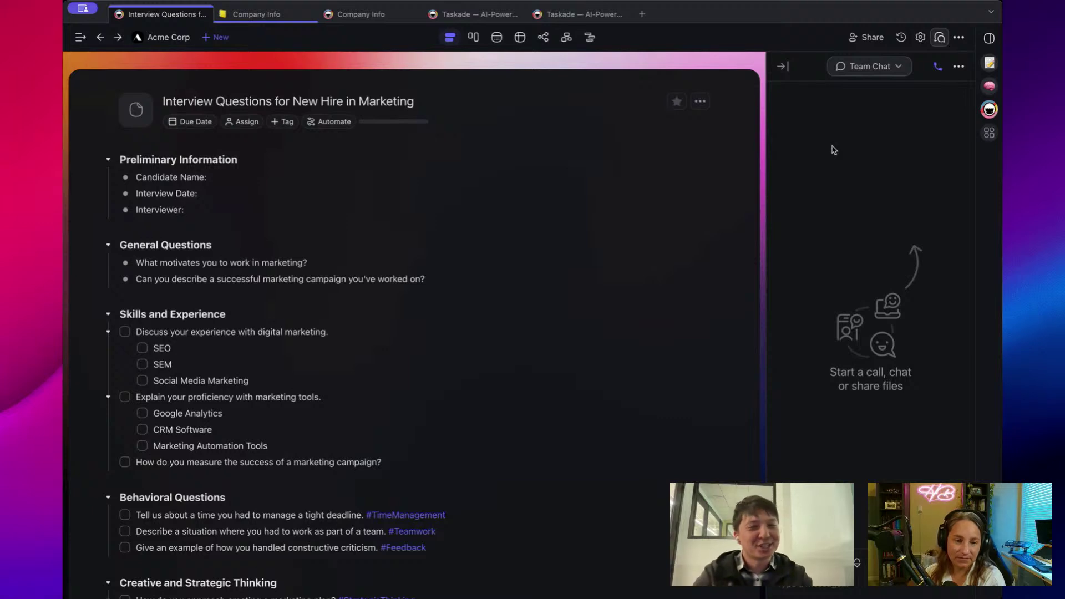
pyautogui.click(958, 67)
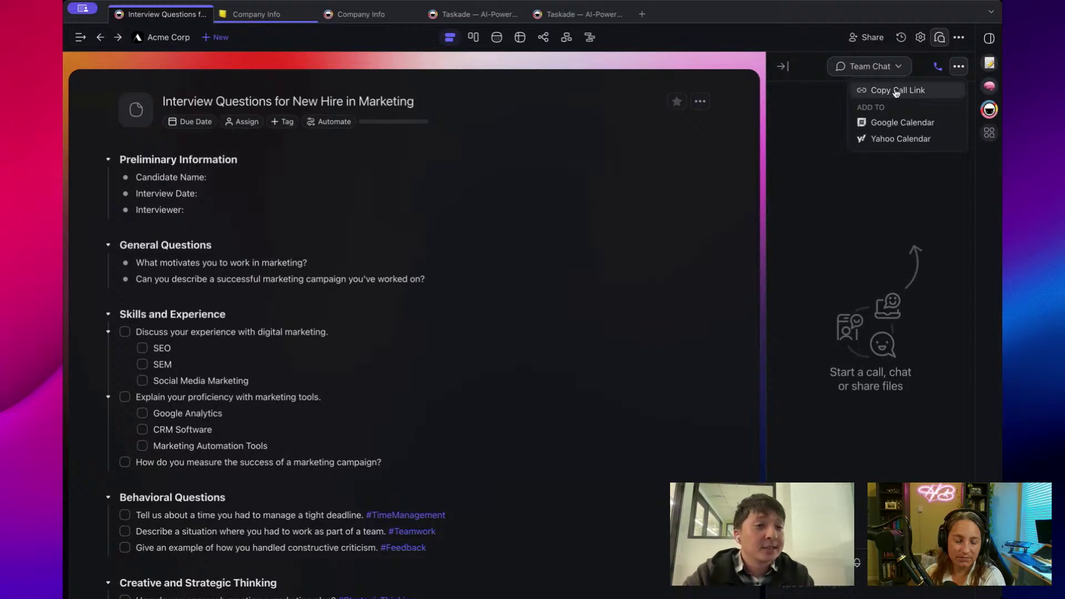
pyautogui.click(823, 104)
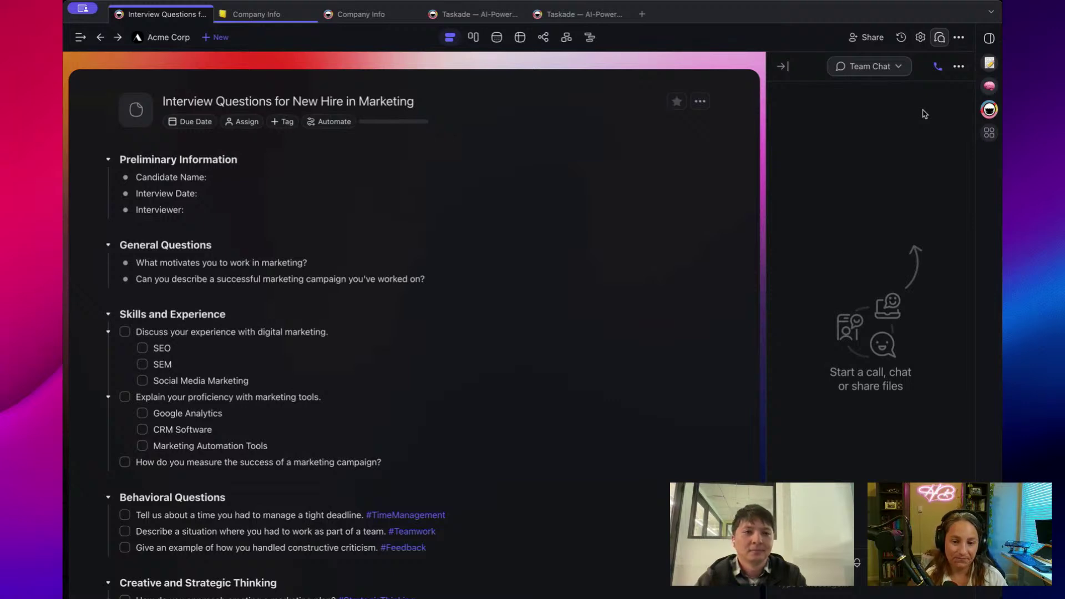
pyautogui.click(960, 70)
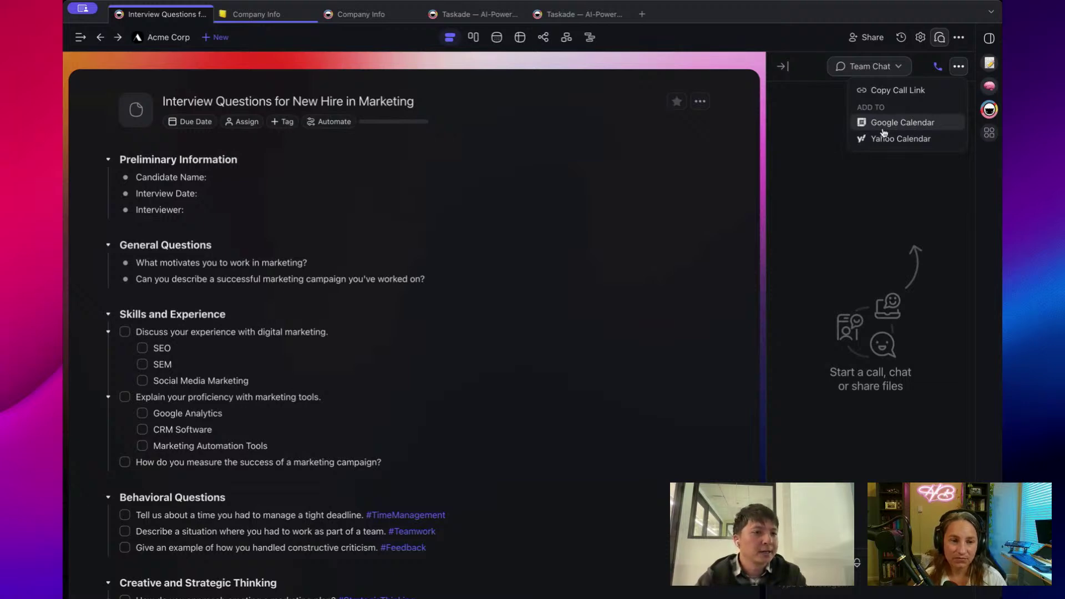
pyautogui.click(858, 196)
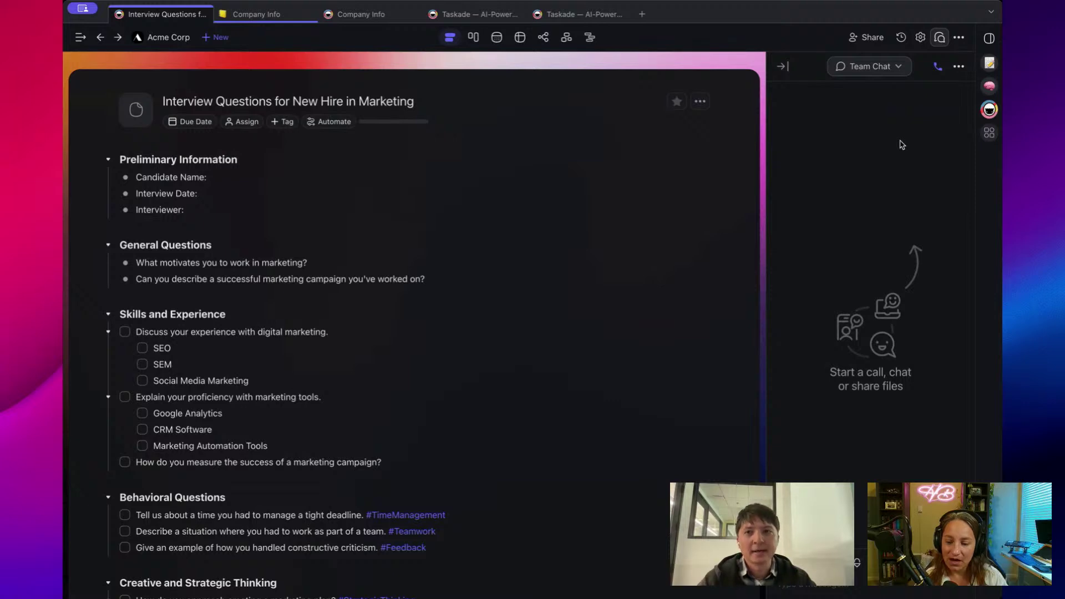
pyautogui.click(168, 38)
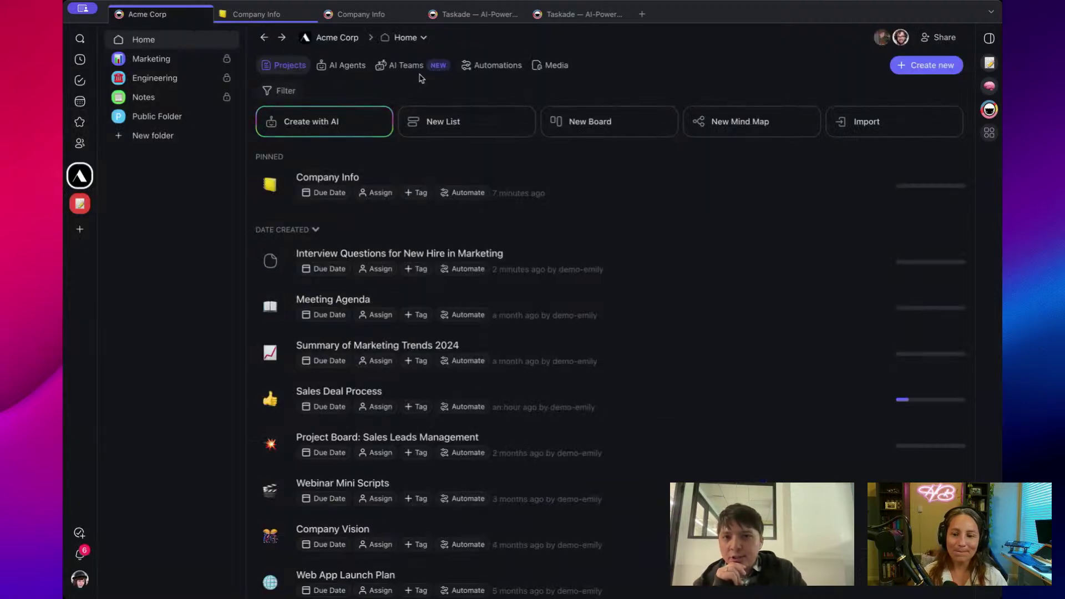
# Open the Taskade AI agent's settings and enable knowledge for it
pyautogui.click(549, 68)
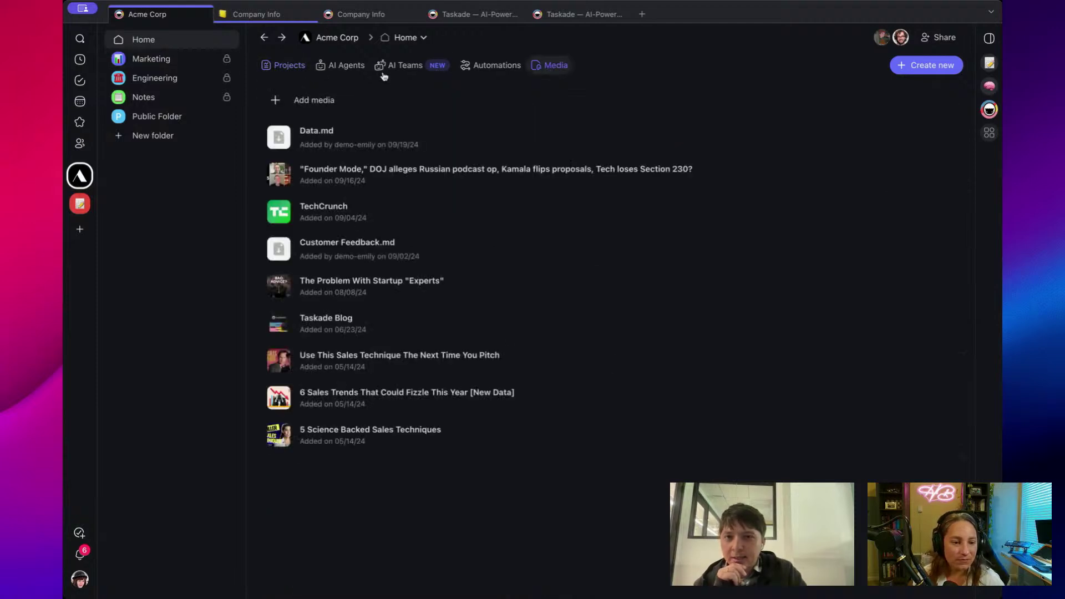
pyautogui.click(340, 66)
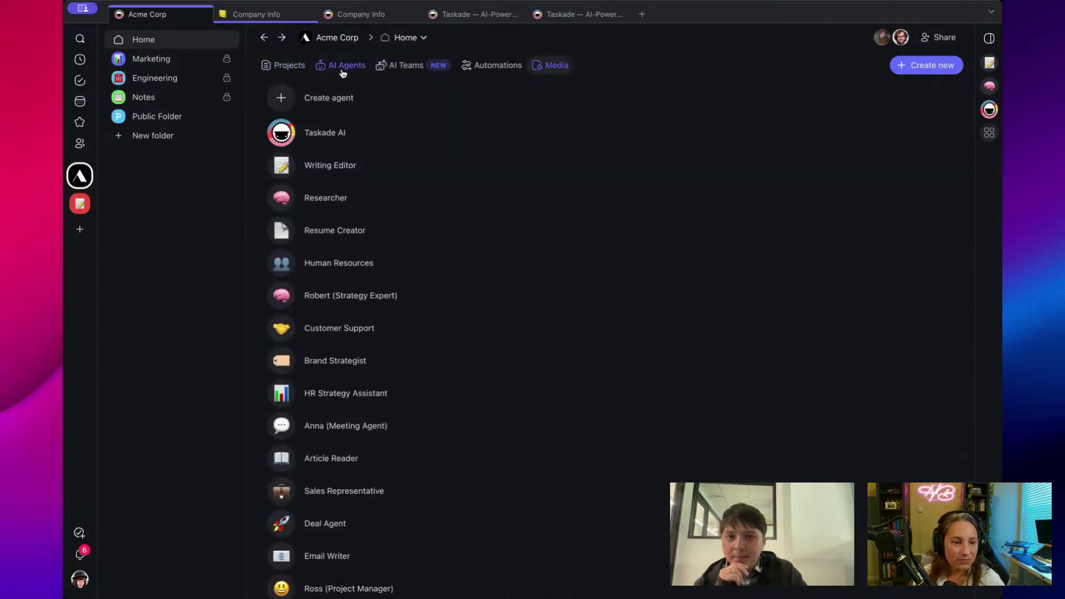
pyautogui.click(506, 134)
pyautogui.click(837, 114)
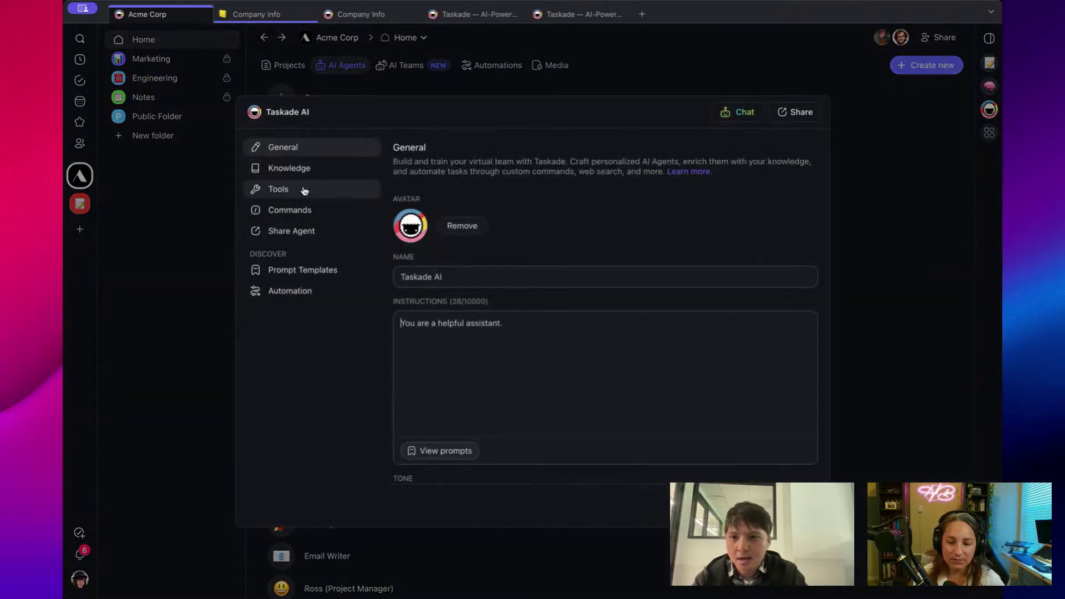
pyautogui.click(327, 168)
pyautogui.click(794, 188)
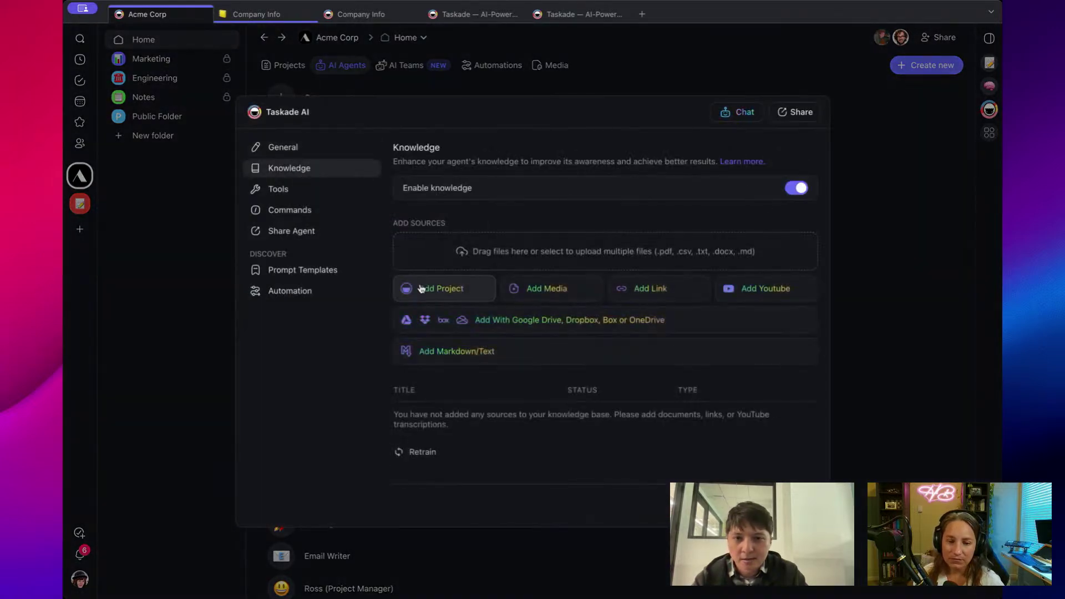
# Add the Company Info and Interview Questions for New Hire in Marketing projects to the agent's knowledge
pyautogui.click(473, 290)
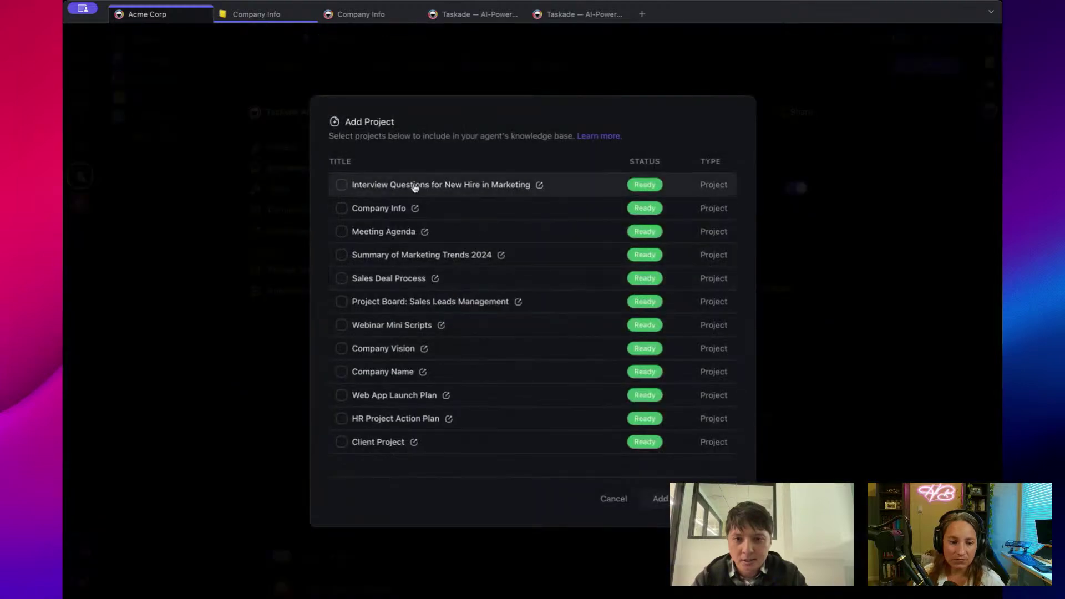
pyautogui.click(363, 209)
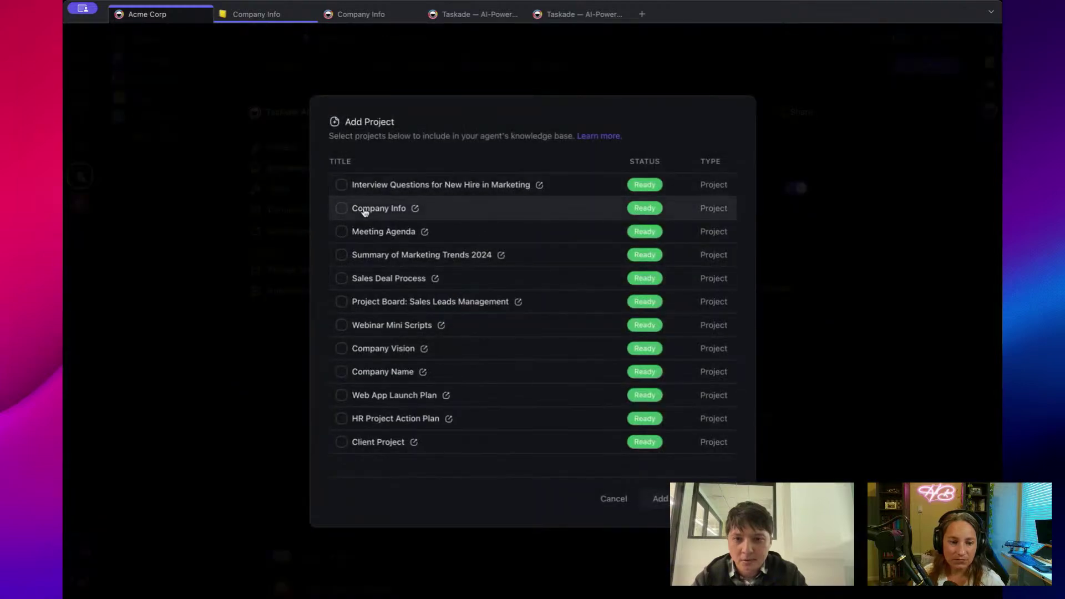
pyautogui.click(383, 185)
pyautogui.click(656, 499)
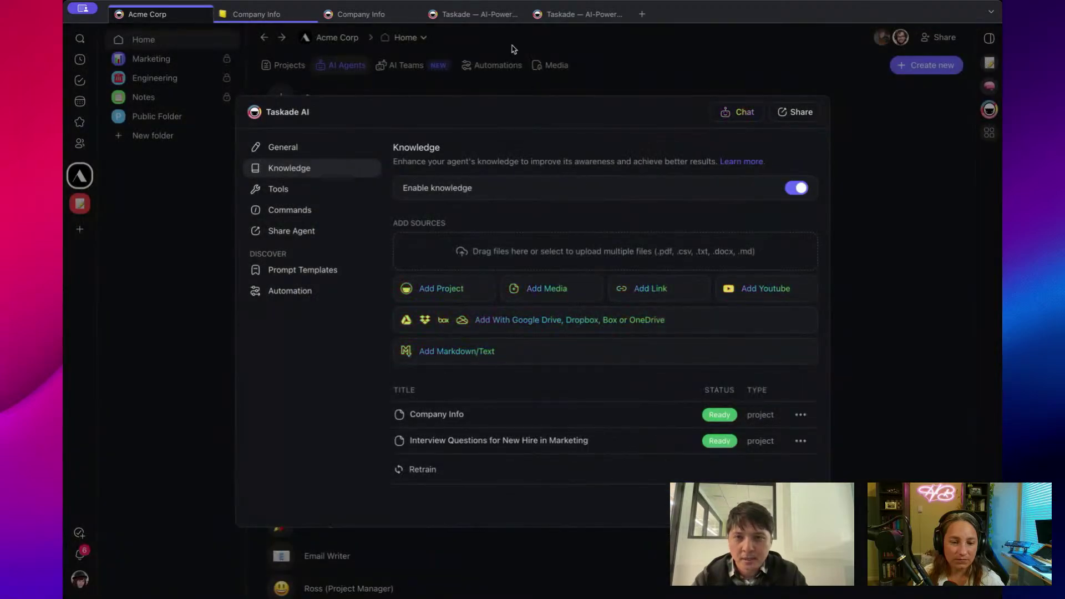
# Add the Customer Feedback.md media file to the Taskade AI agent's knowledge and close the agent's settings
pyautogui.click(558, 287)
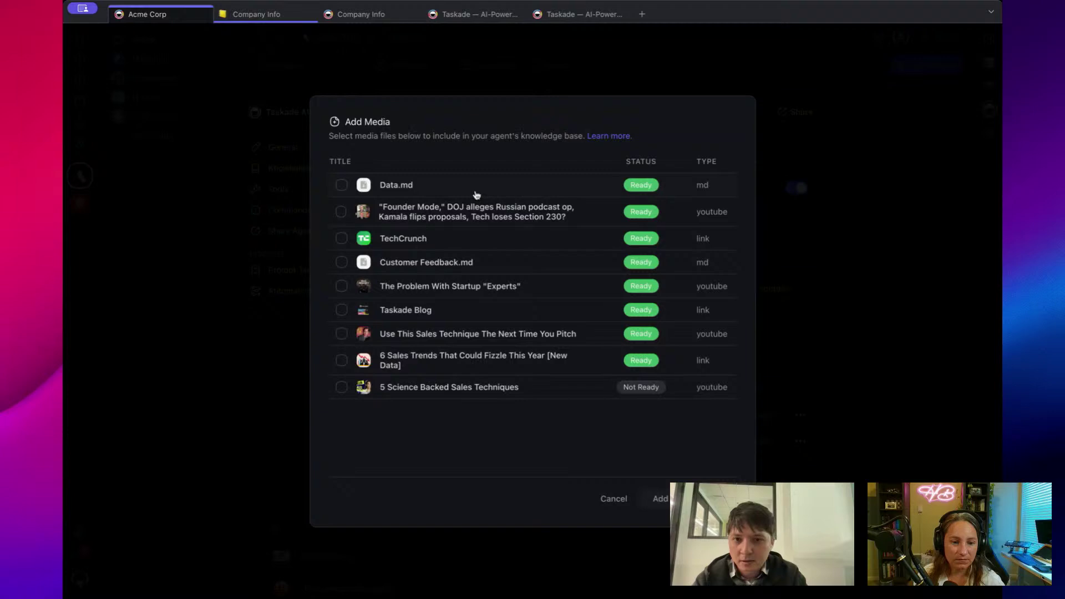
pyautogui.click(467, 264)
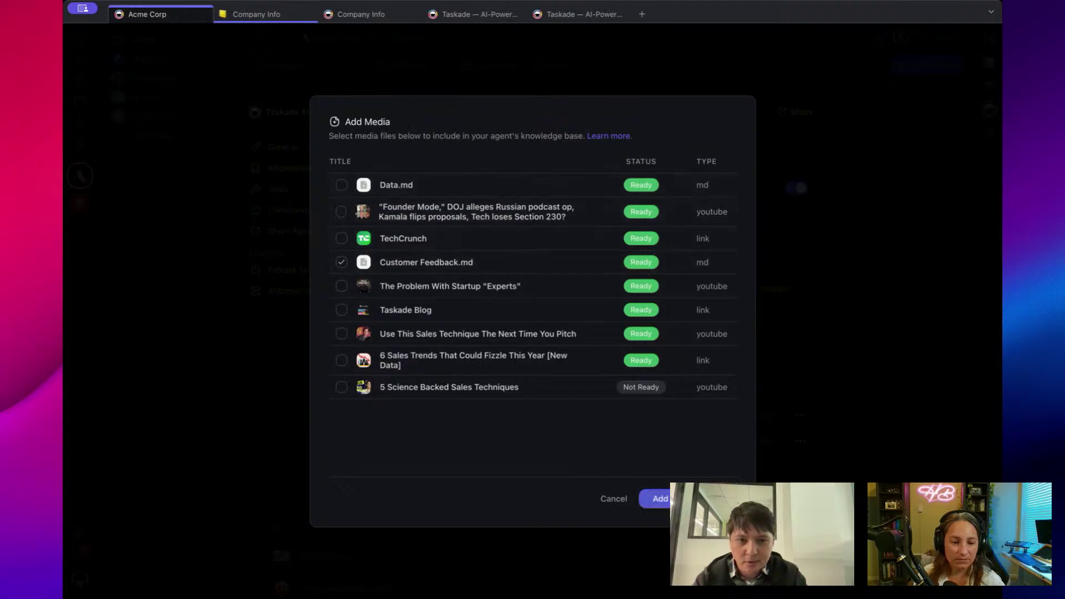
pyautogui.click(658, 498)
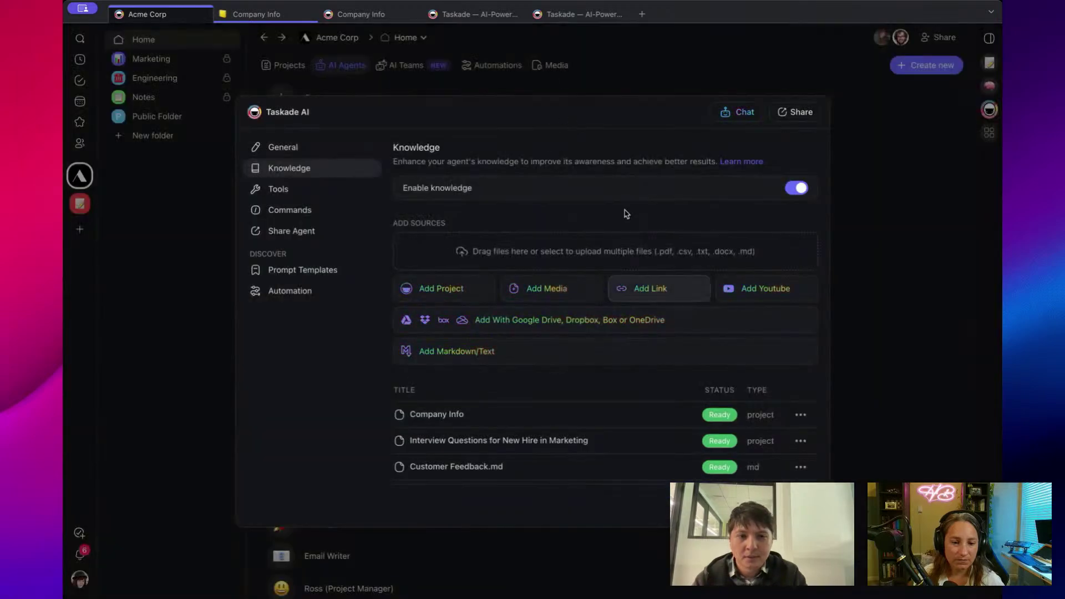
pyautogui.click(519, 77)
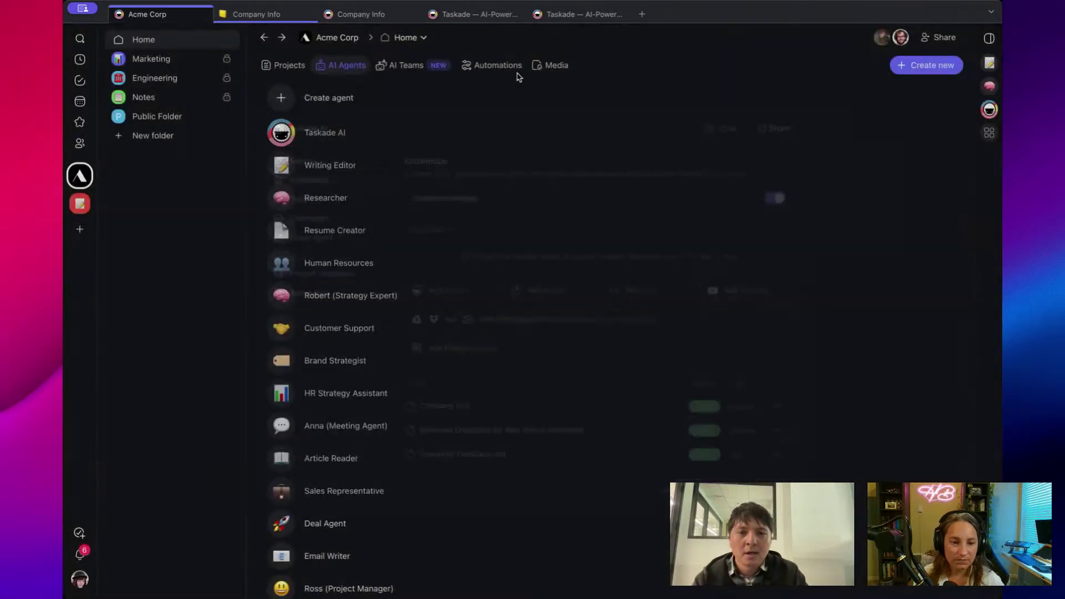
# Check which agent is linked to the Customer Feedback.md media file and review that agent's knowledge sources
pyautogui.click(554, 66)
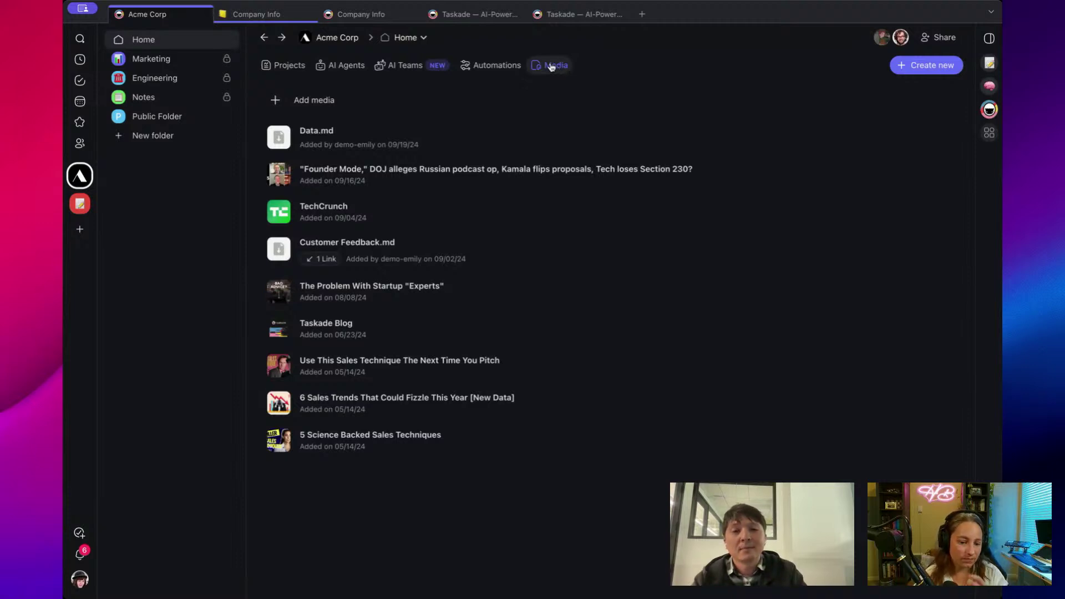
pyautogui.click(325, 260)
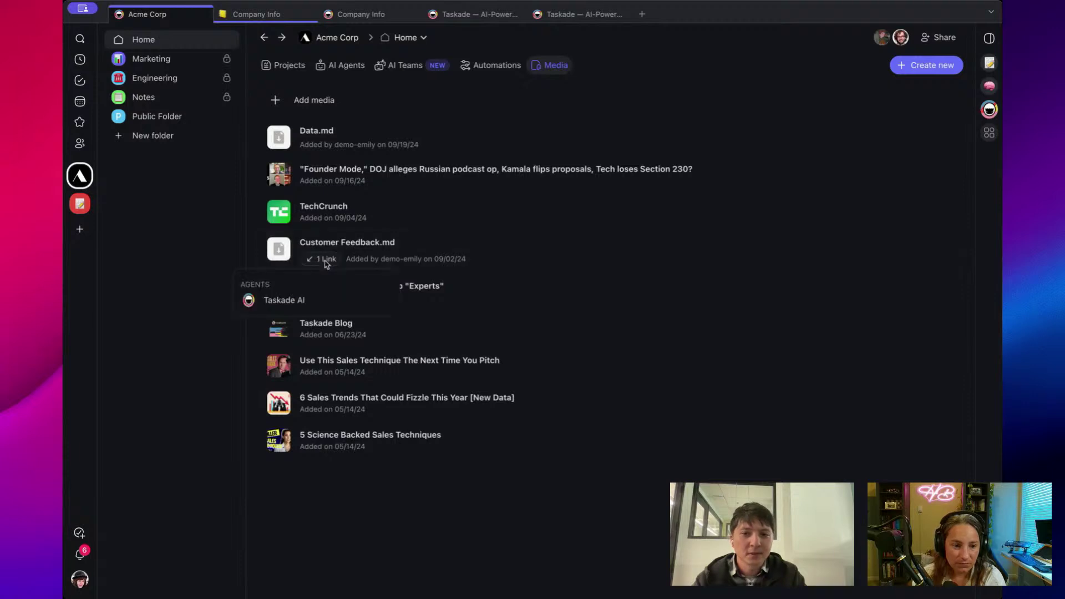
pyautogui.click(324, 302)
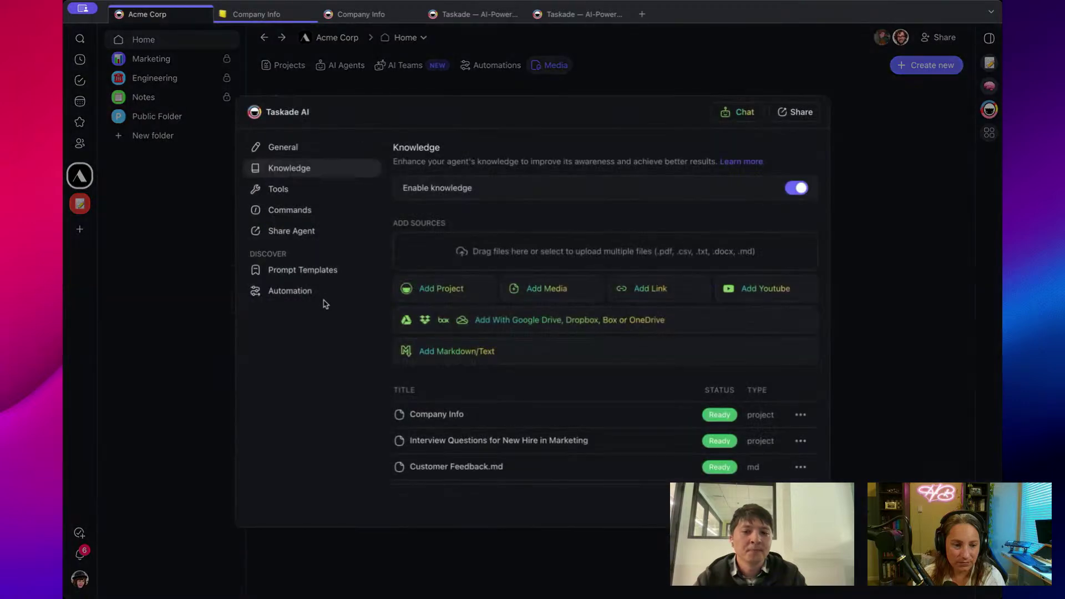
pyautogui.scroll(-1, 510, 349)
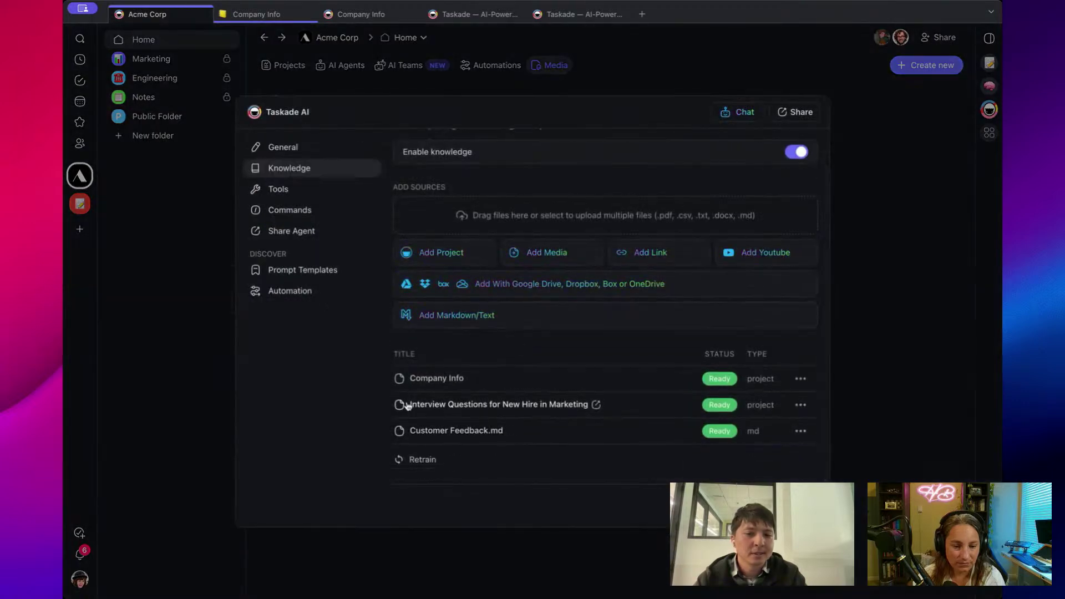
pyautogui.click(202, 331)
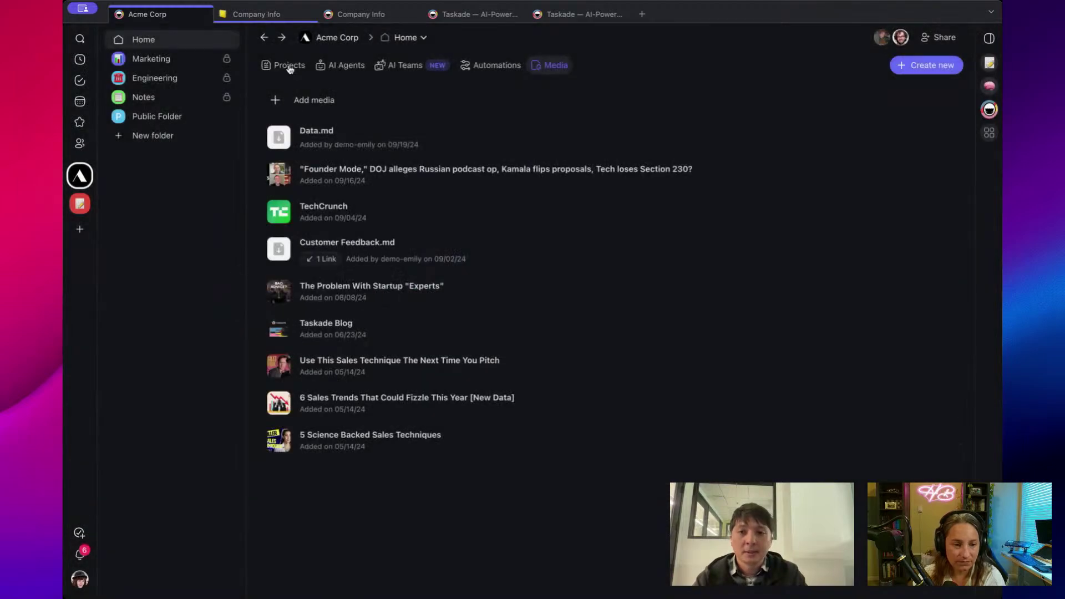
# Check which agent is linked to the pinned Company Info project and return to the workspace's project list
pyautogui.click(286, 66)
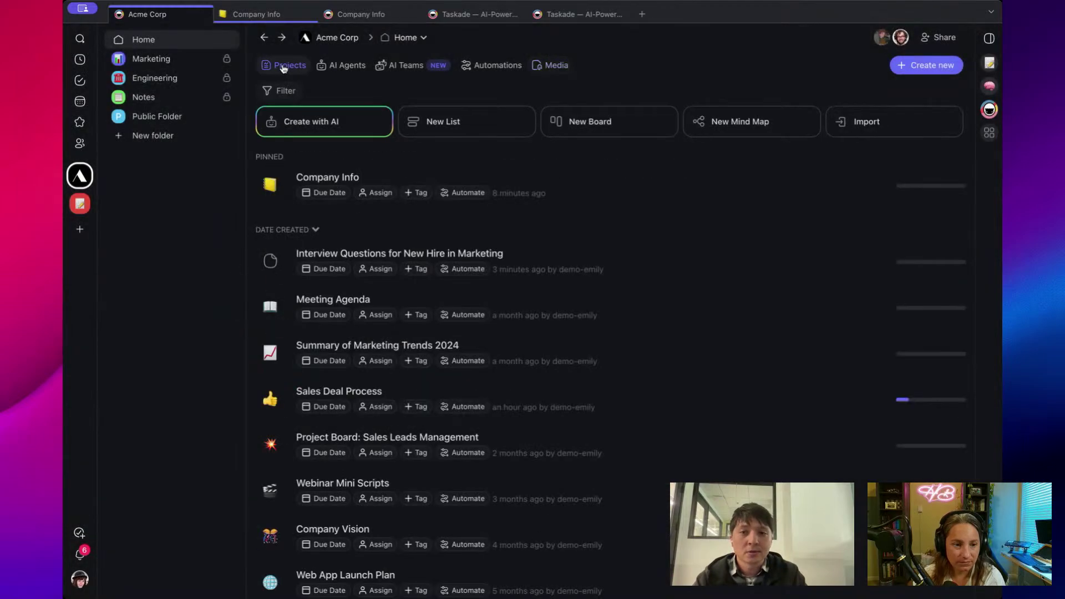
pyautogui.click(630, 189)
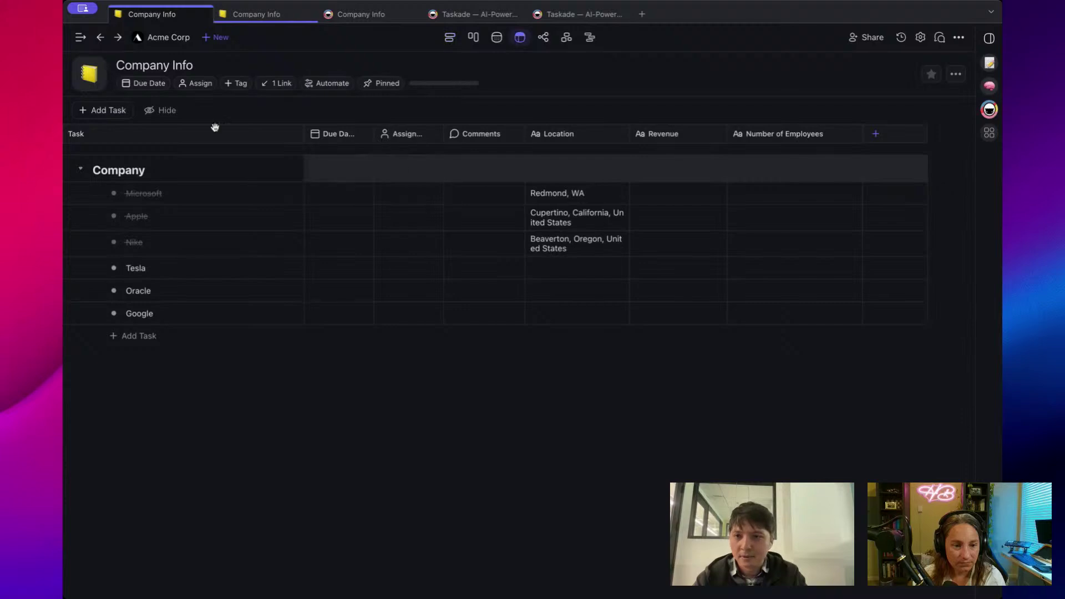
pyautogui.click(278, 84)
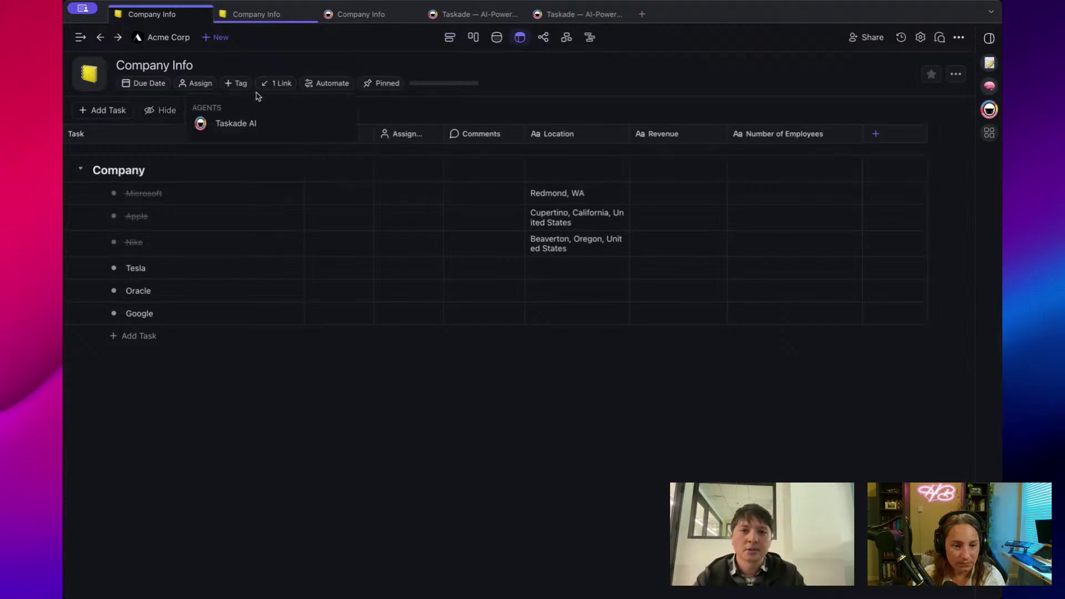
pyautogui.click(252, 125)
pyautogui.click(243, 69)
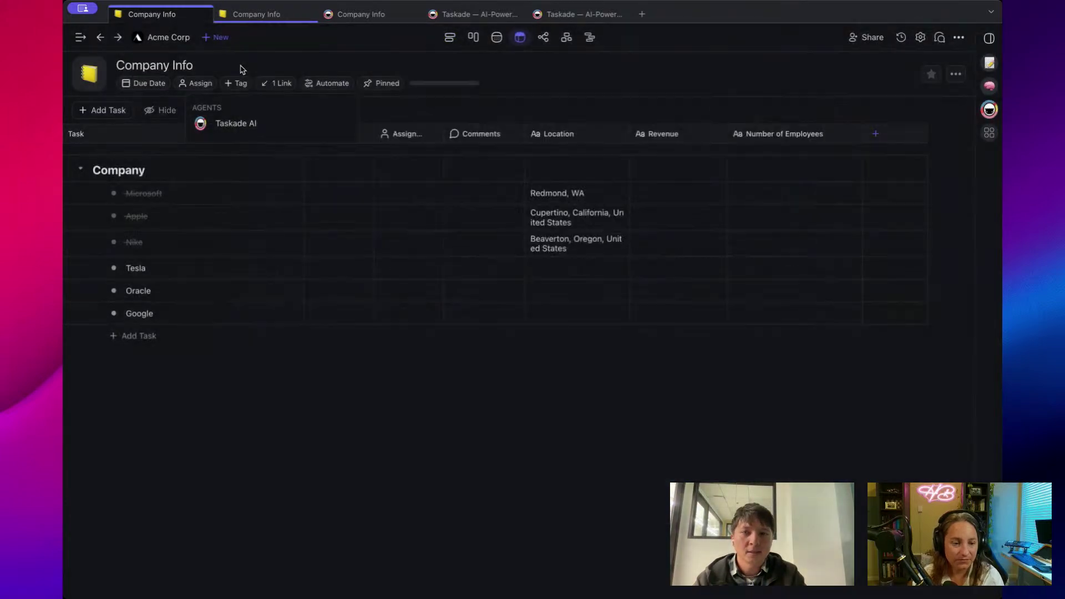
pyautogui.click(168, 38)
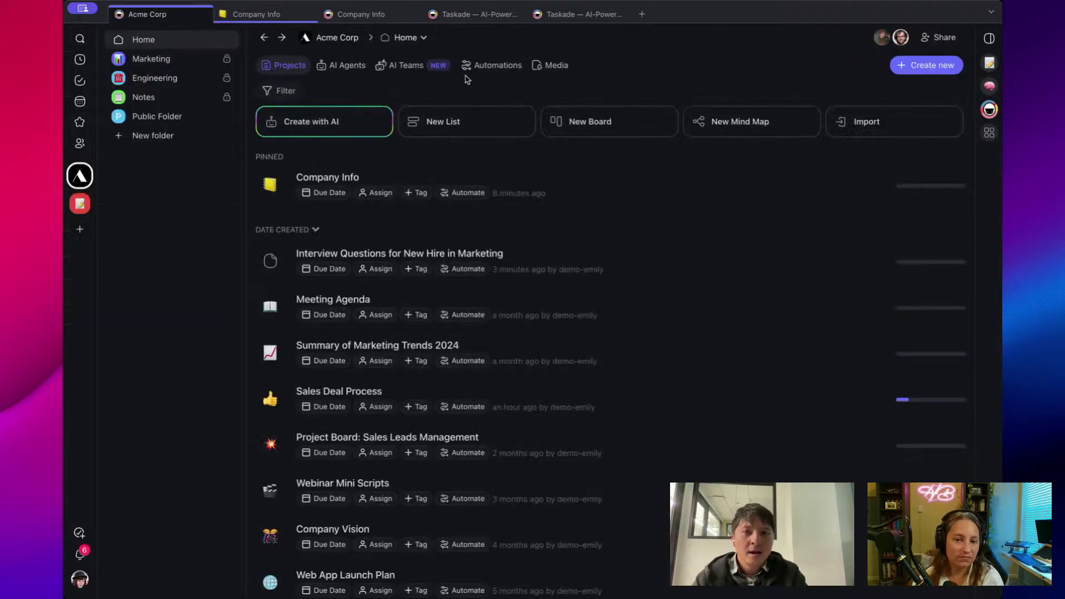
# Add the TechCrunch media link to the Taskade AI agent's knowledge sources
pyautogui.click(339, 66)
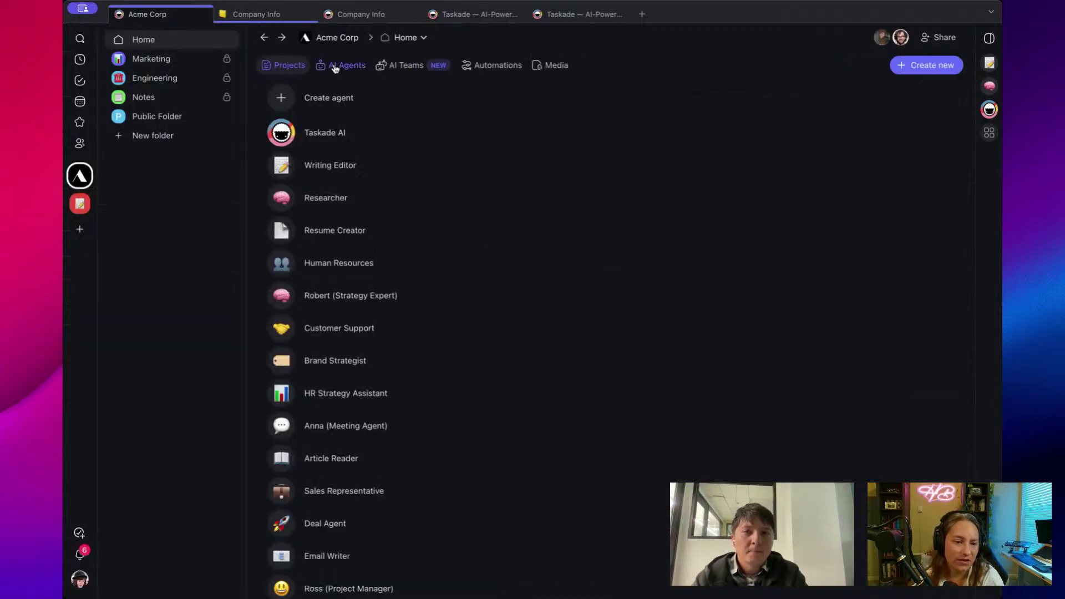
pyautogui.click(458, 135)
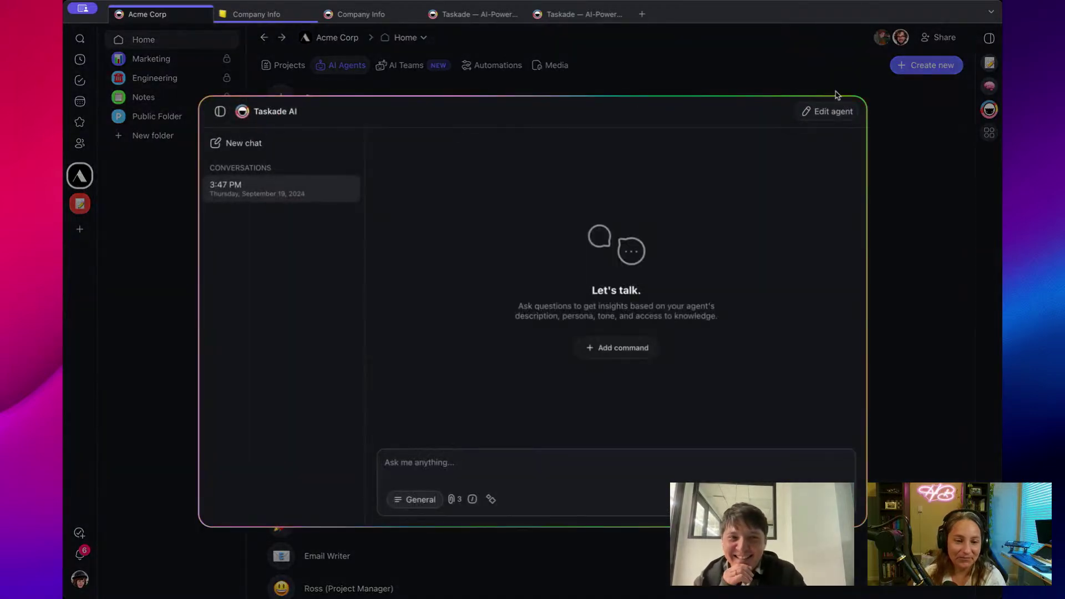
pyautogui.click(830, 113)
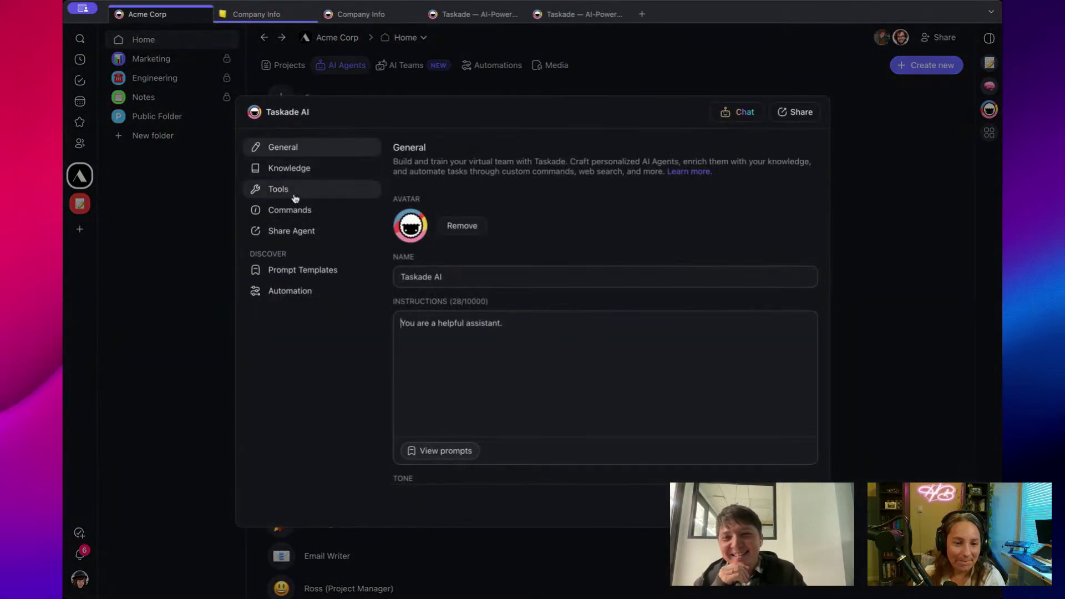
pyautogui.click(311, 169)
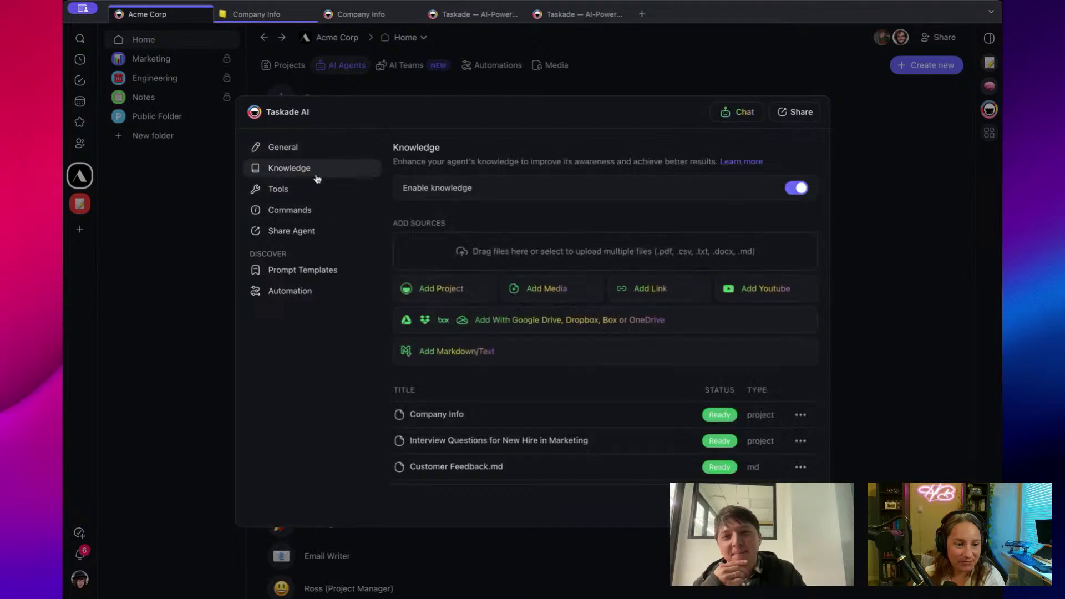
pyautogui.scroll(-1, 637, 390)
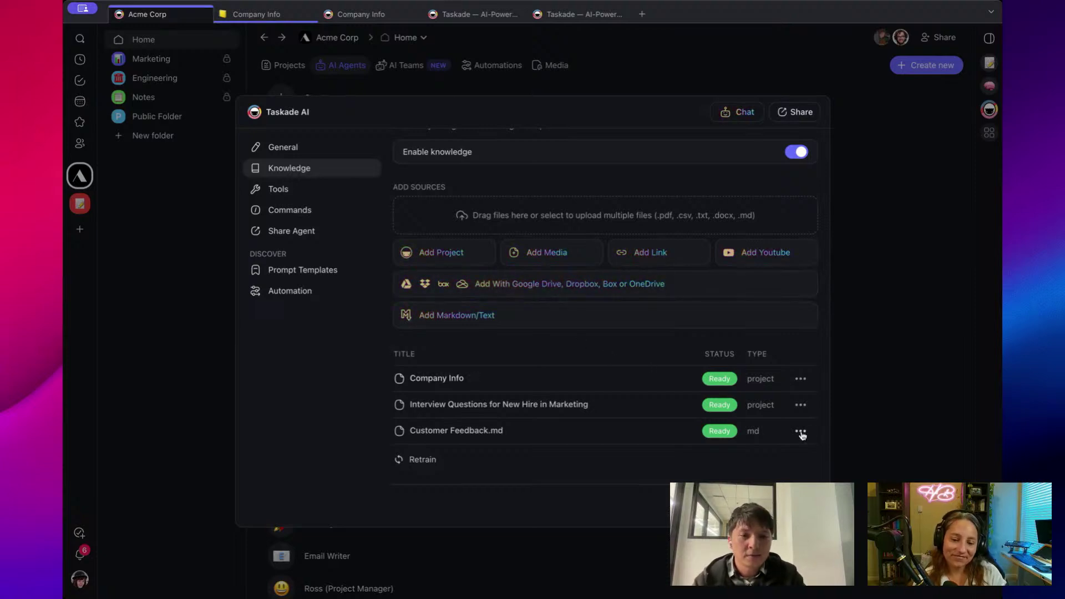
pyautogui.click(549, 249)
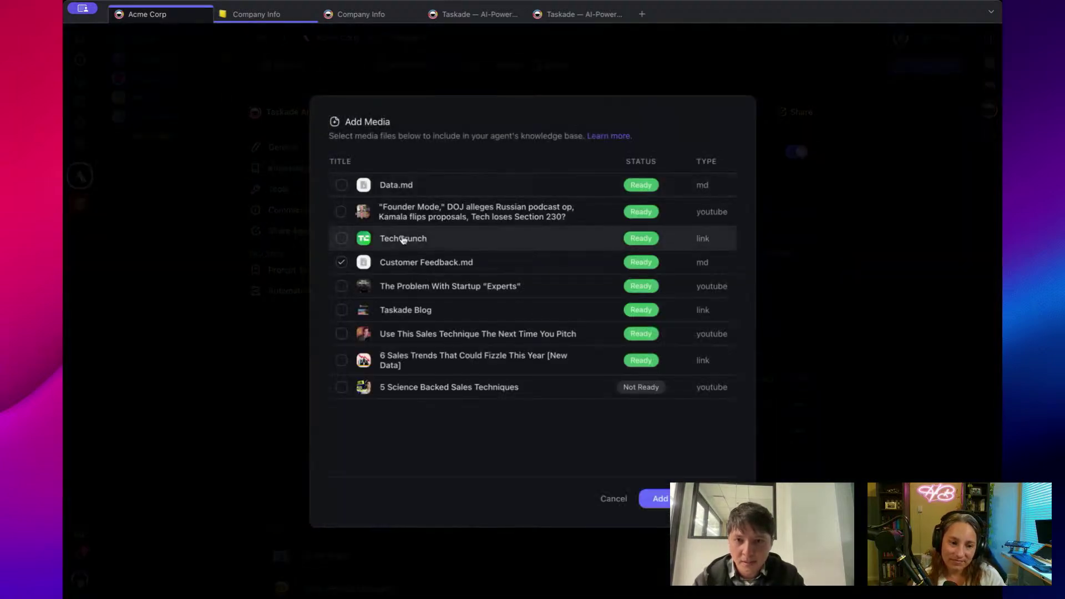
pyautogui.click(404, 239)
pyautogui.click(656, 499)
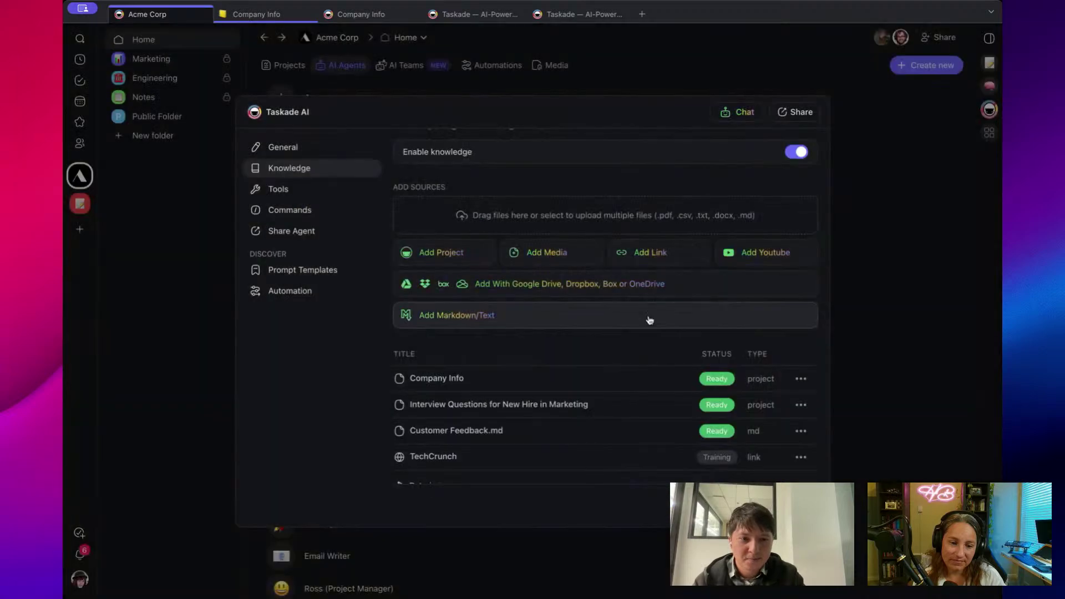
# Convert the agent's TechCrunch knowledge source into a project and close the agent's settings
pyautogui.scroll(-1, 645, 410)
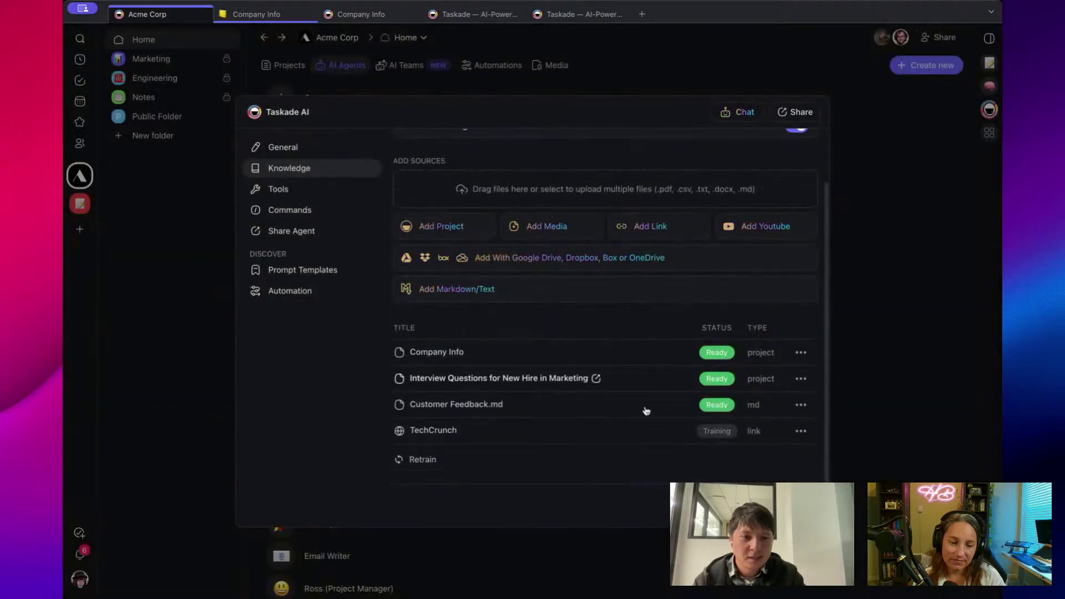
pyautogui.click(801, 432)
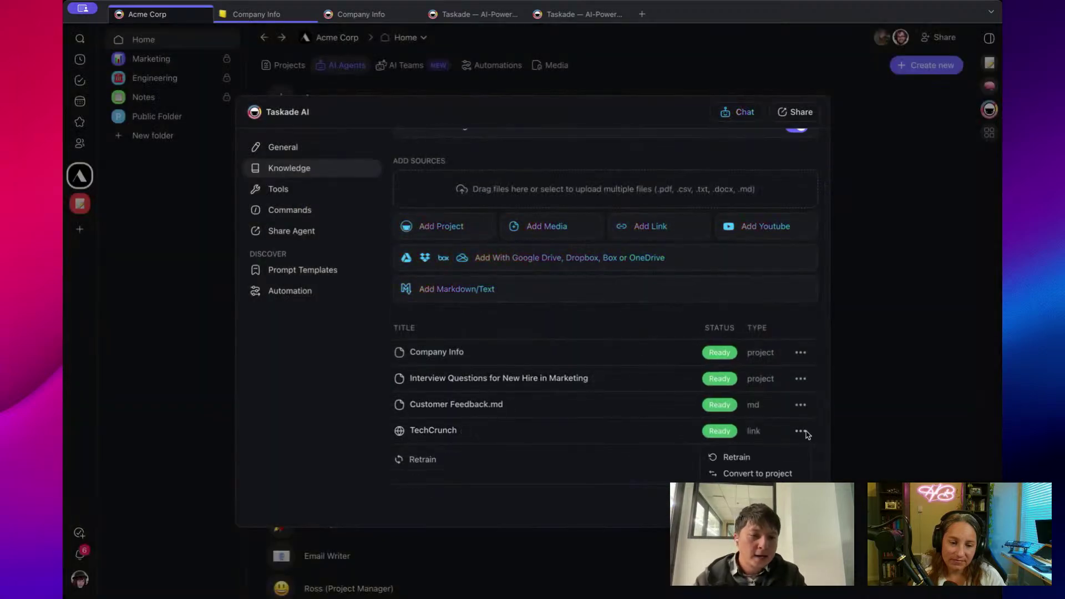
pyautogui.click(727, 475)
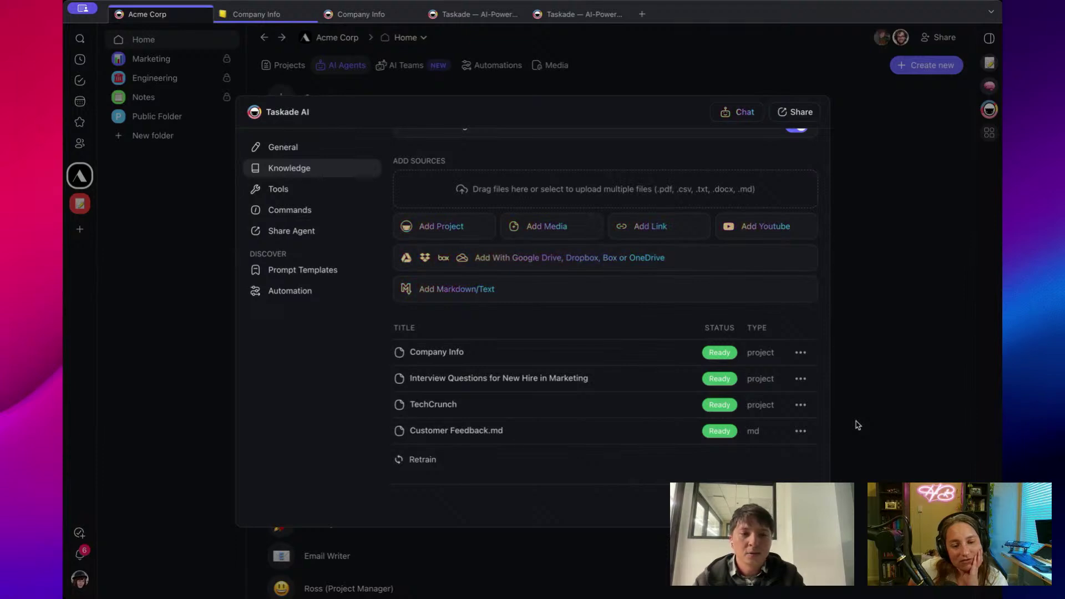
pyautogui.click(855, 374)
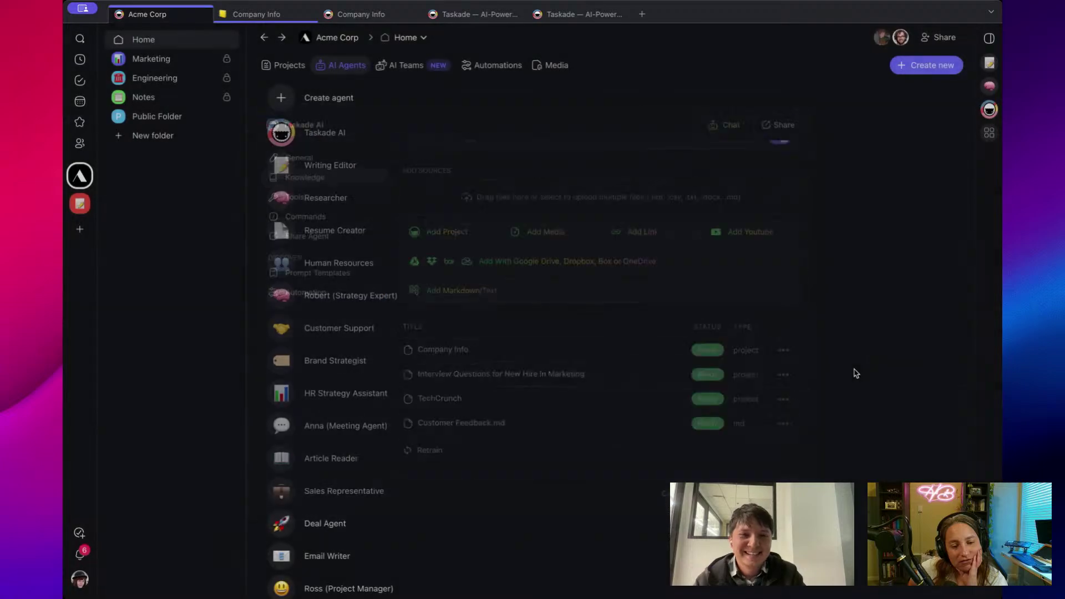
# Open the TechCrunch project from the project list and review its imported article content down to the end
pyautogui.click(284, 65)
pyautogui.click(511, 245)
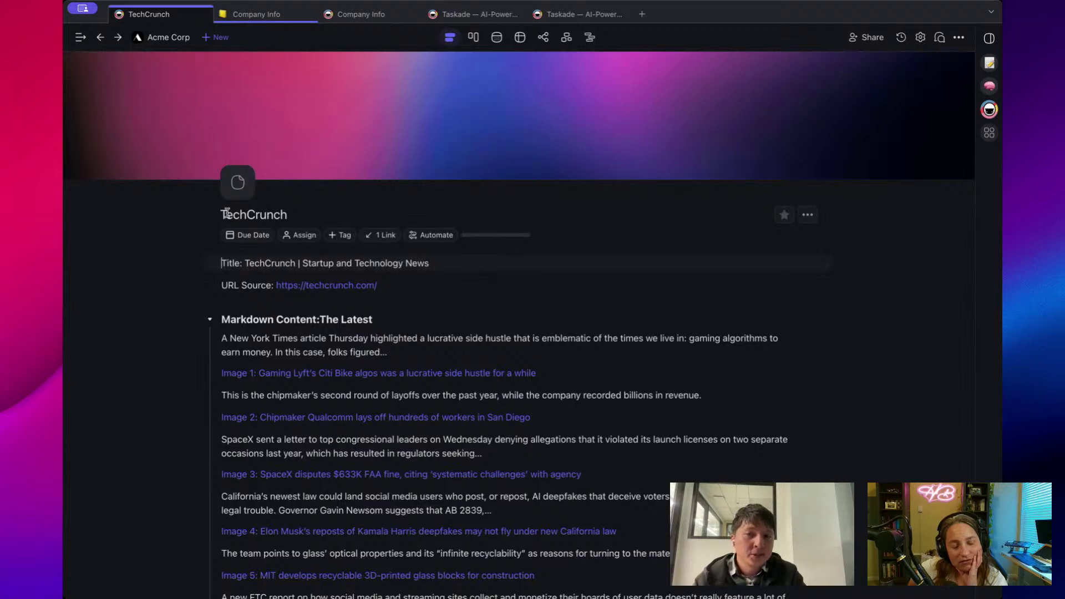
pyautogui.scroll(-6, 444, 248)
pyautogui.scroll(-10, 443, 248)
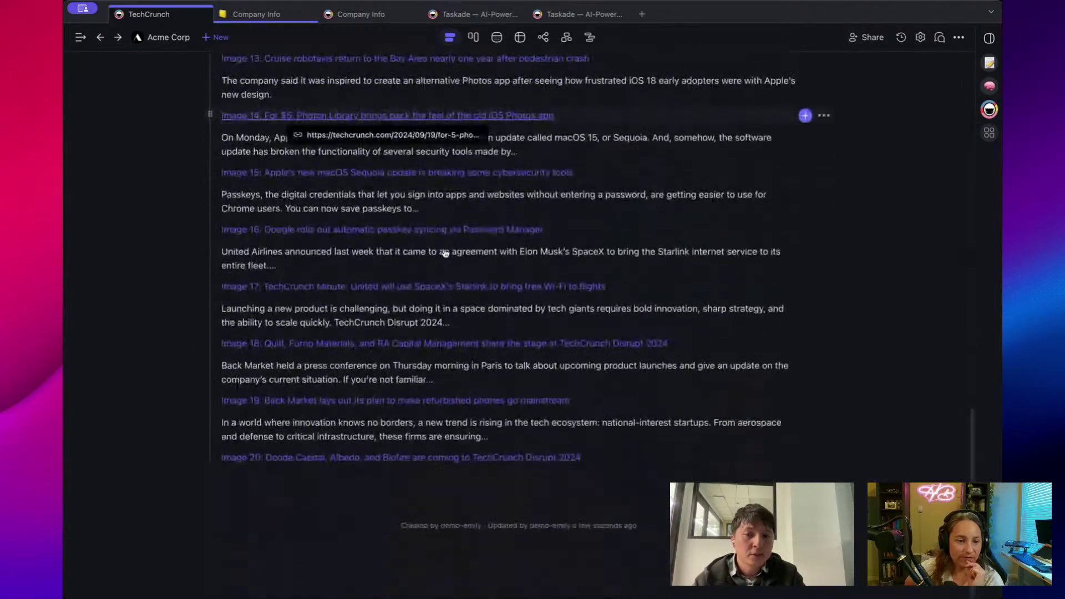
# Add the line "new changes here" at the end of the TechCrunch project
pyautogui.click(610, 458)
pyautogui.press('Return')
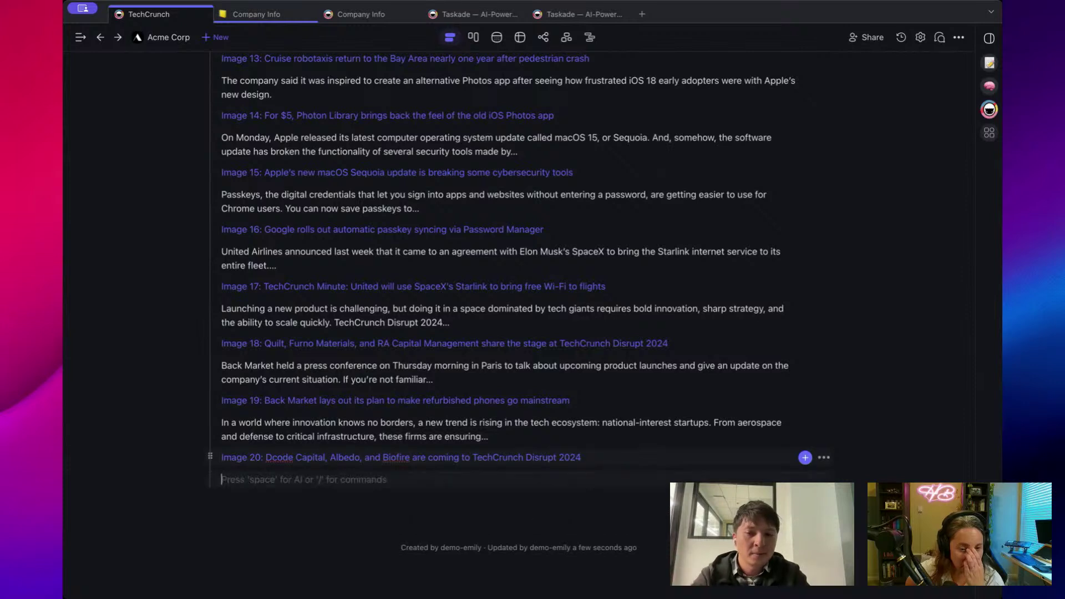
pyautogui.write('asdasdasd')
pyautogui.press('super+BackSpace')
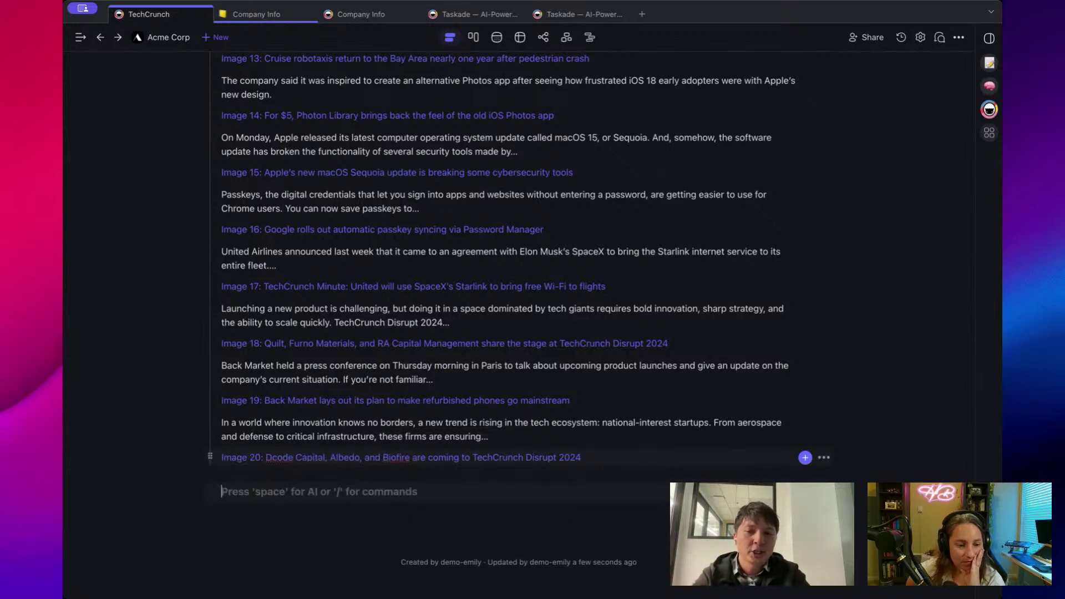
pyautogui.write('new changes here')
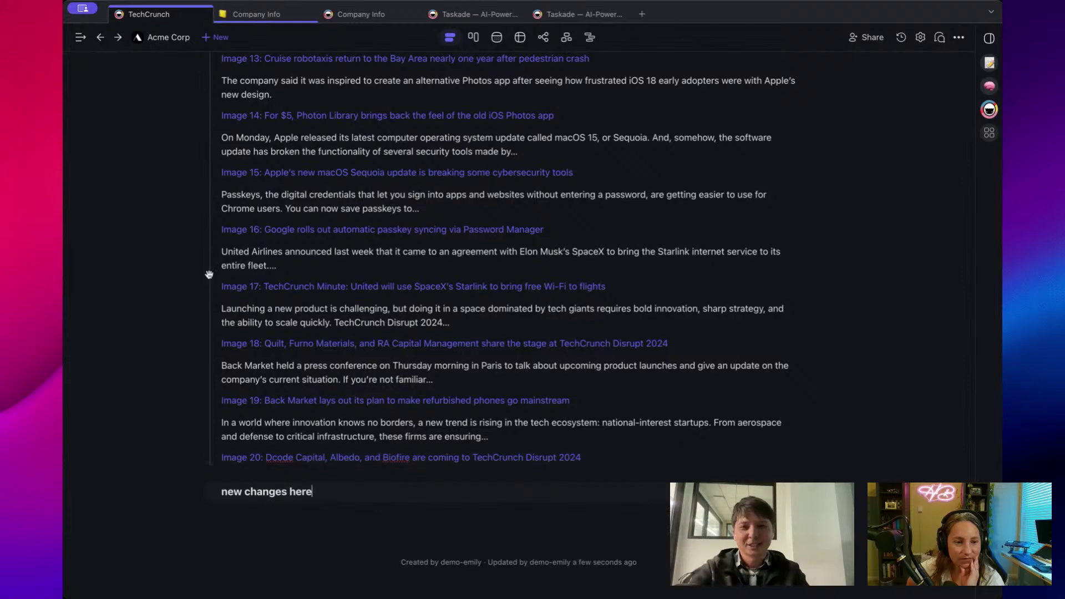
pyautogui.scroll(15, 327, 185)
pyautogui.scroll(4, 327, 184)
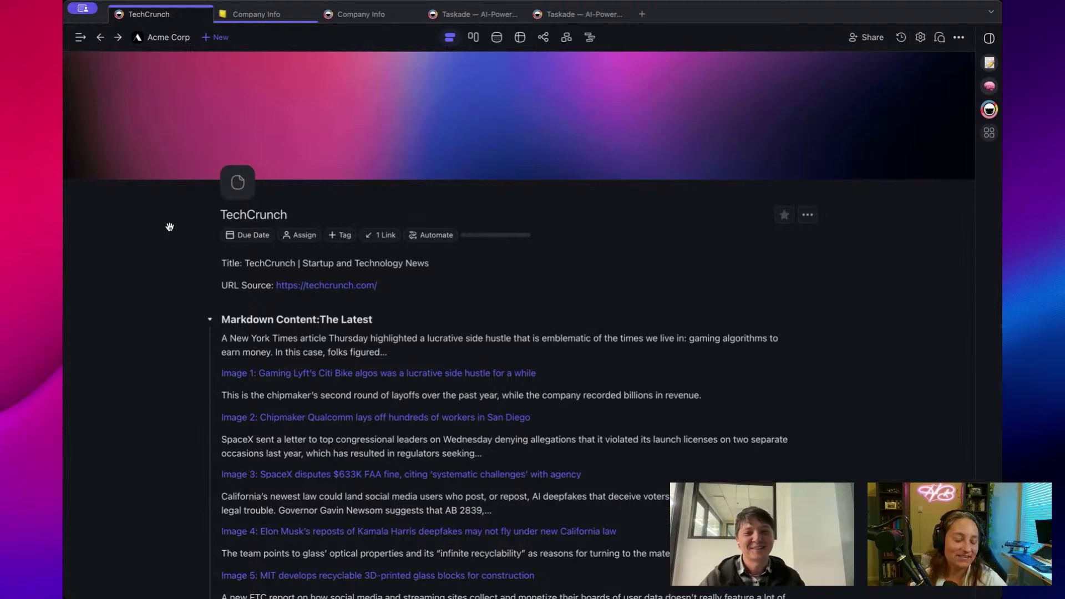
# Check the options available for the TechCrunch item in the workspace's media and return to the project list
pyautogui.click(167, 44)
pyautogui.click(553, 66)
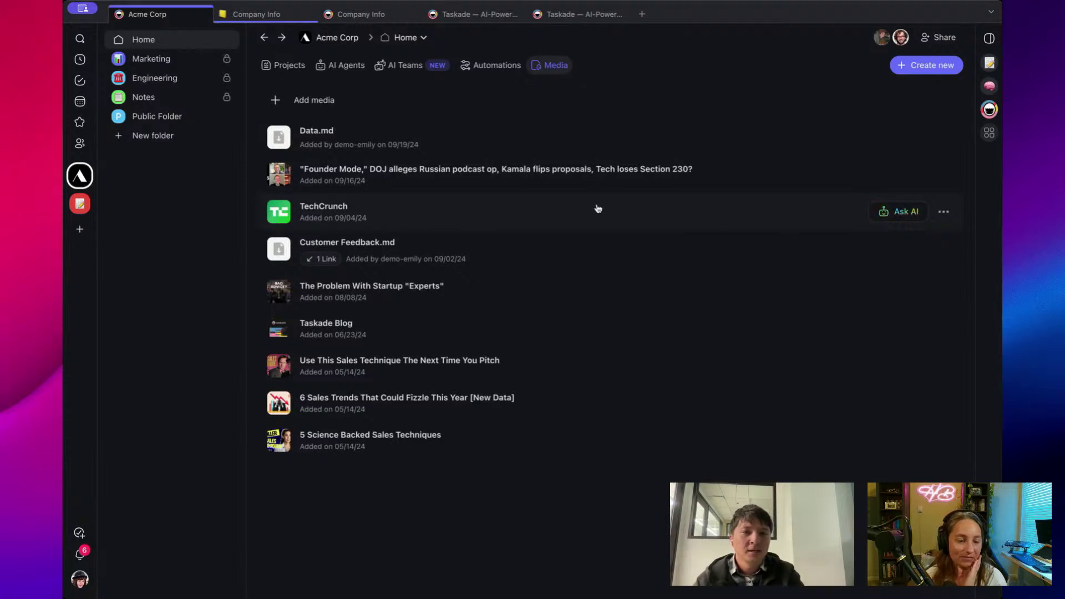
pyautogui.click(943, 213)
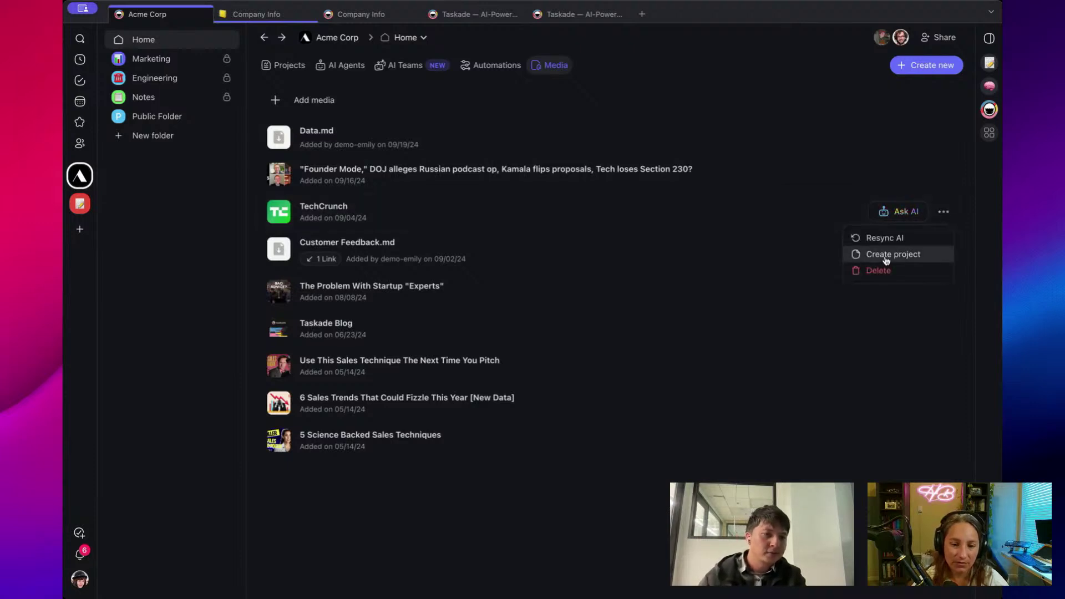
pyautogui.click(714, 220)
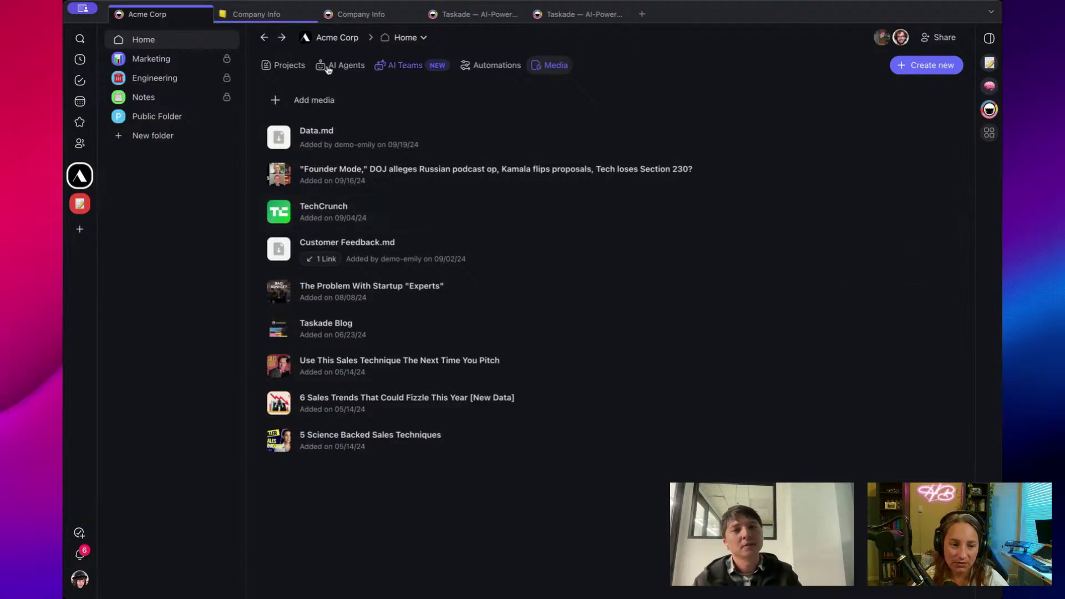
pyautogui.click(291, 69)
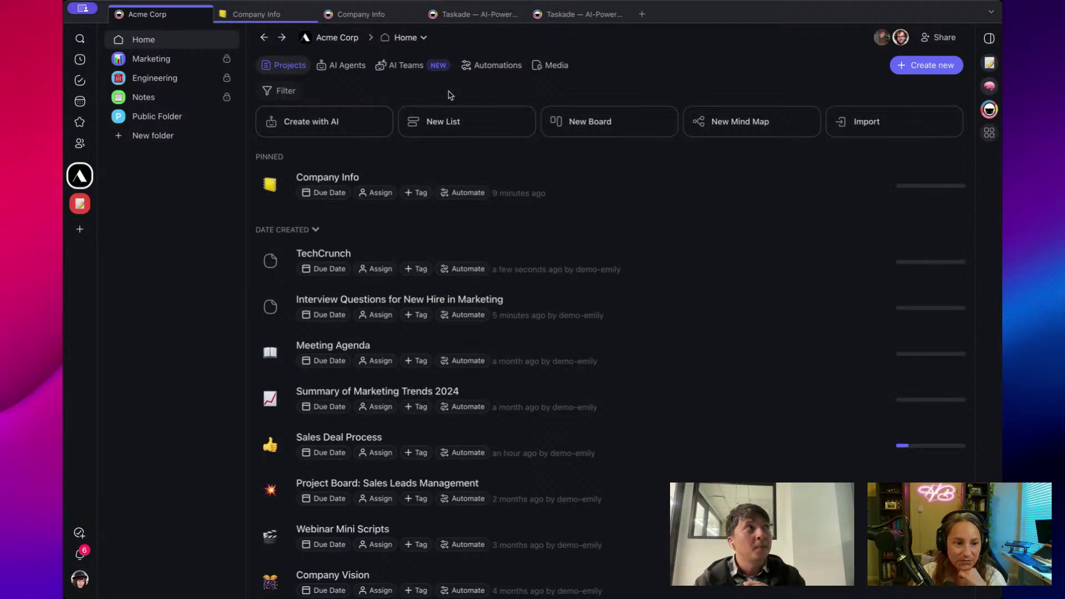
# Pin the HR Team and Support Team AI teams, and reorder the pinned items with Support Team first, followed by Taskade AI
pyautogui.click(989, 133)
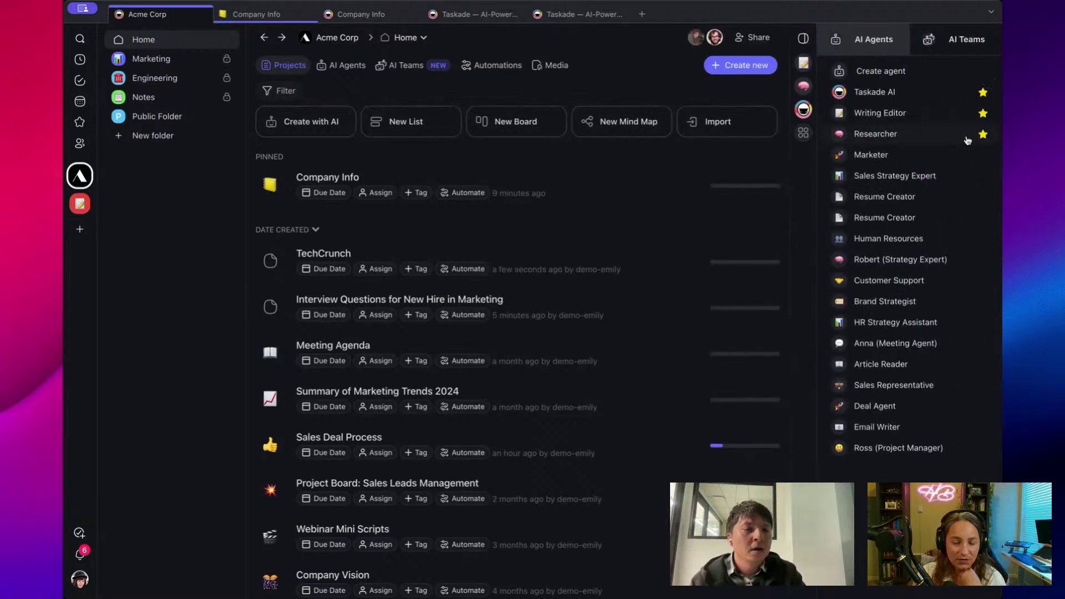
pyautogui.click(951, 43)
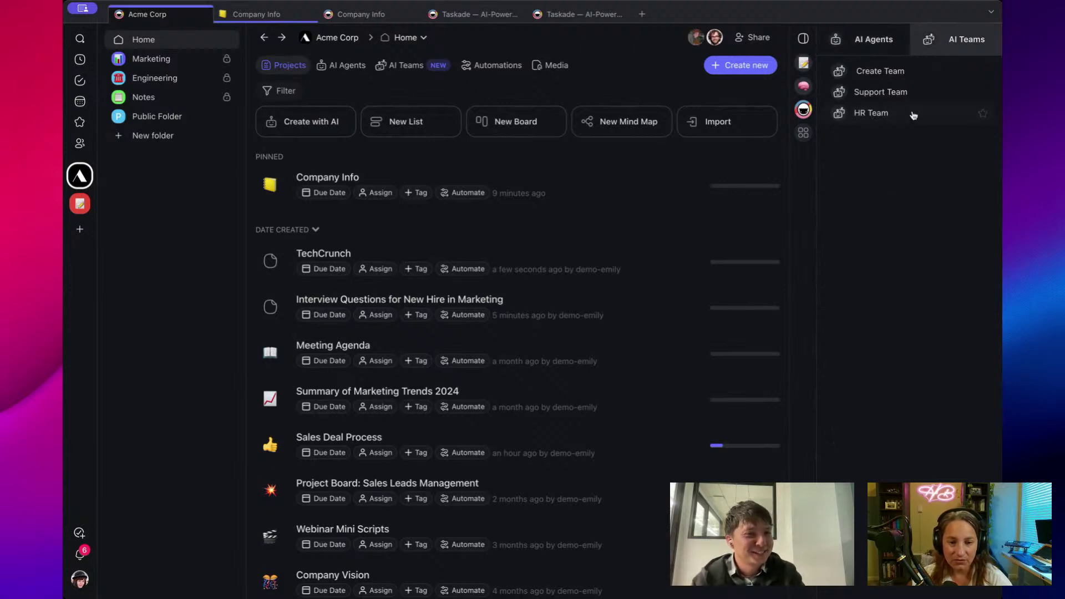
pyautogui.click(983, 113)
pyautogui.click(983, 92)
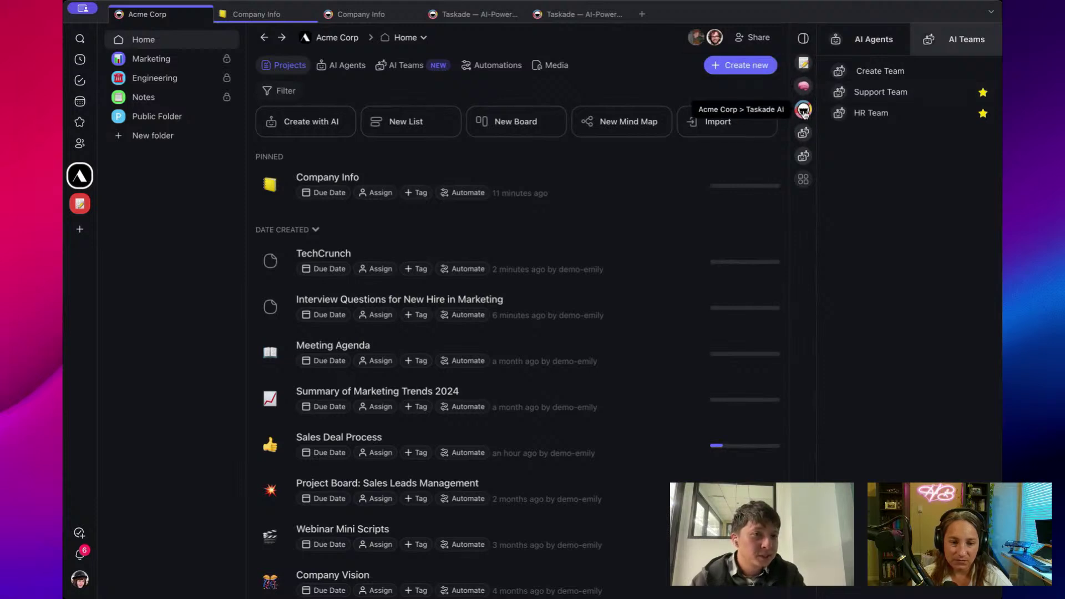
pyautogui.moveTo(804, 110); pyautogui.dragTo(806, 60)
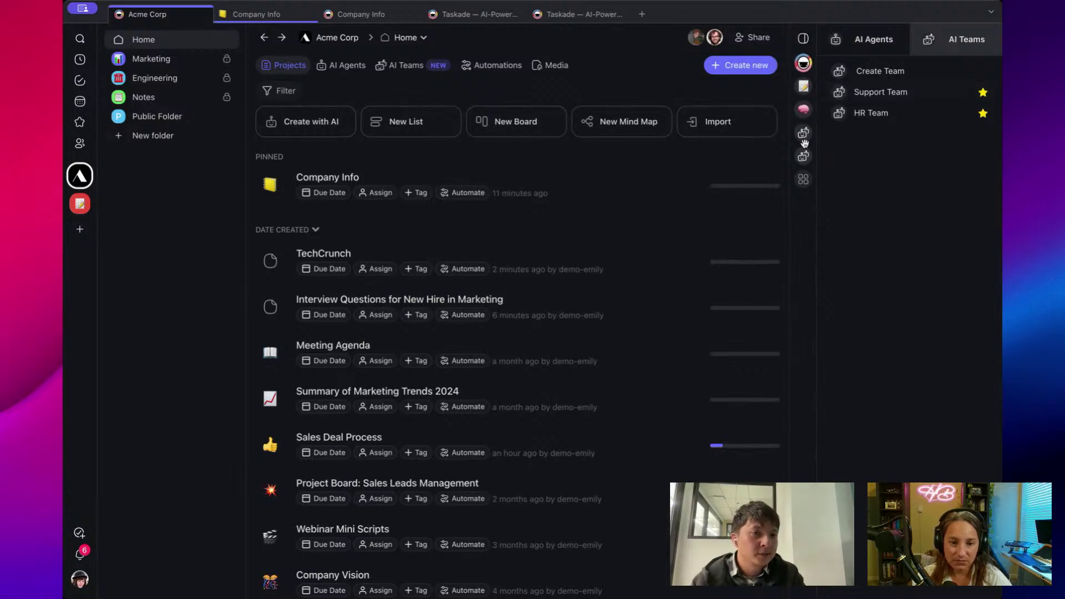
pyautogui.moveTo(804, 148); pyautogui.dragTo(804, 63)
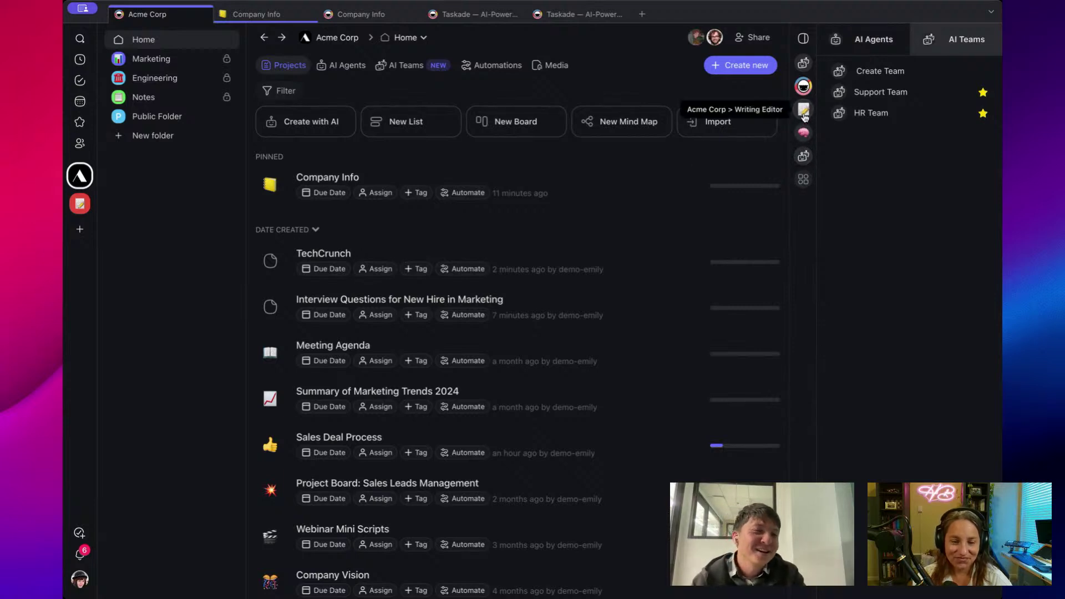
# View the agent list and the pinned Taskade AI chat, and review the Support Team's conversation in a slightly widened panel
pyautogui.click(880, 40)
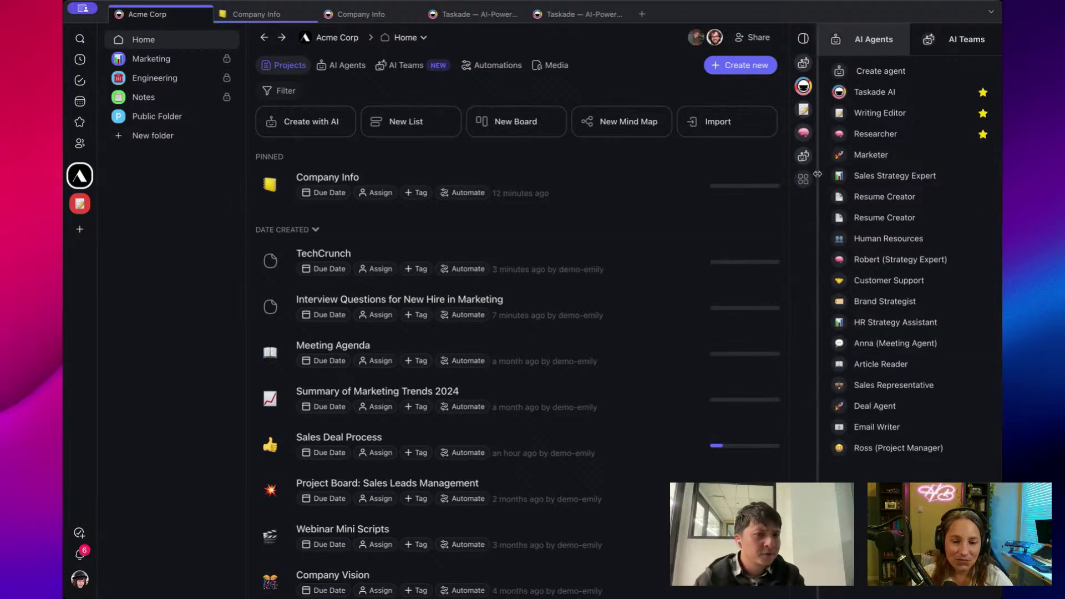
pyautogui.click(804, 87)
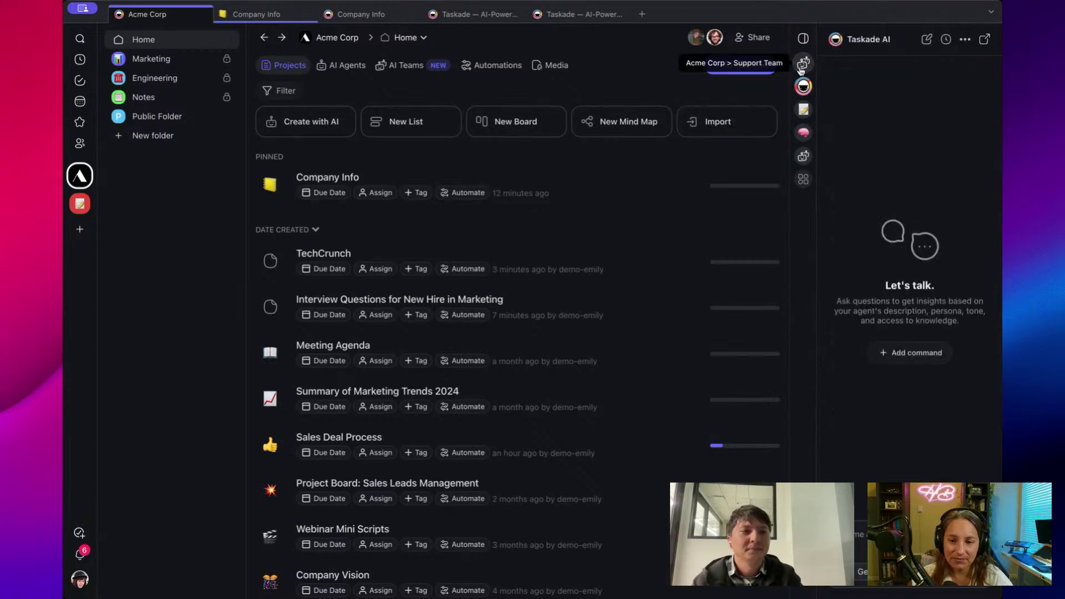
pyautogui.click(802, 63)
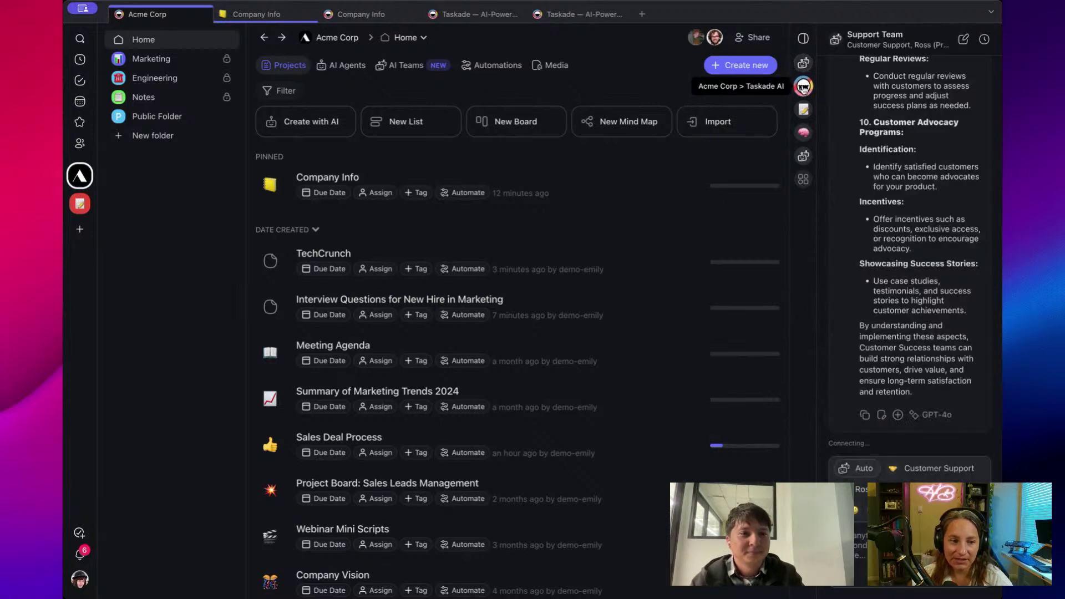
pyautogui.scroll(7, 860, 264)
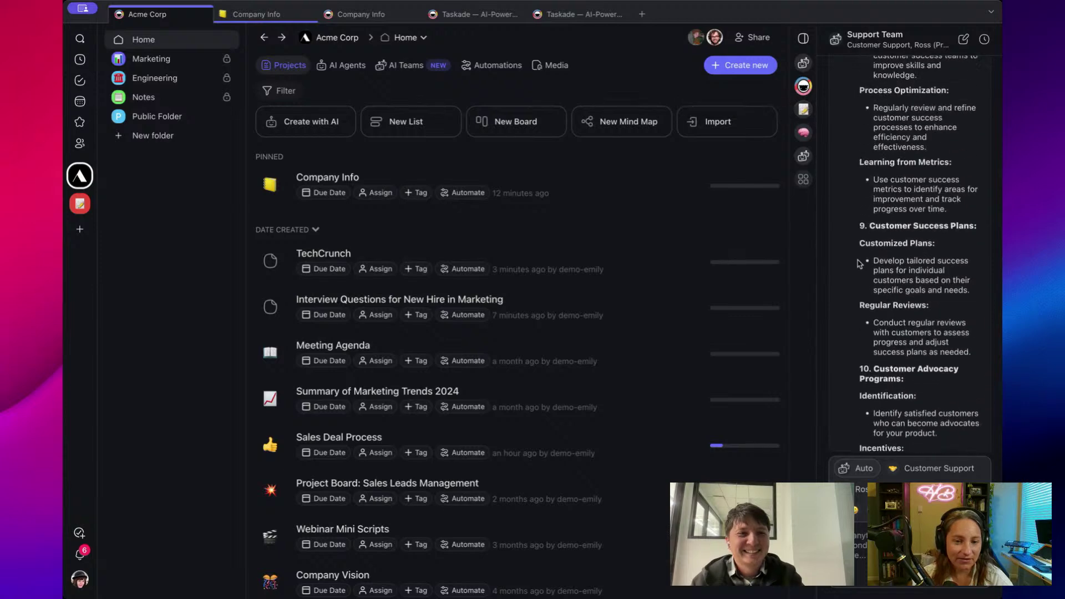
pyautogui.scroll(3, 860, 264)
pyautogui.scroll(-8, 860, 264)
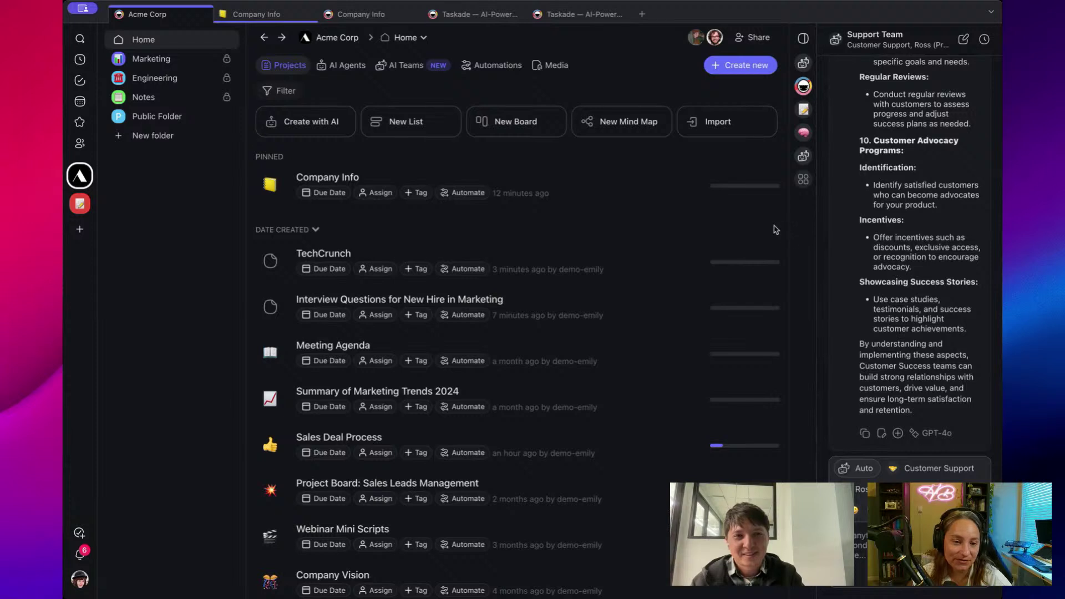
pyautogui.moveTo(818, 222); pyautogui.dragTo(797, 222)
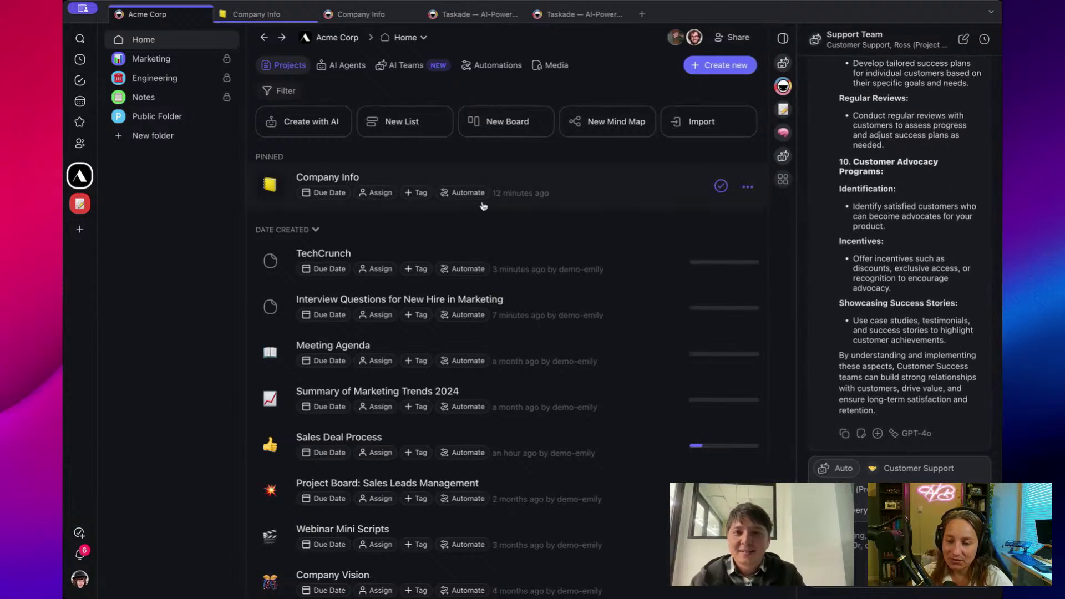